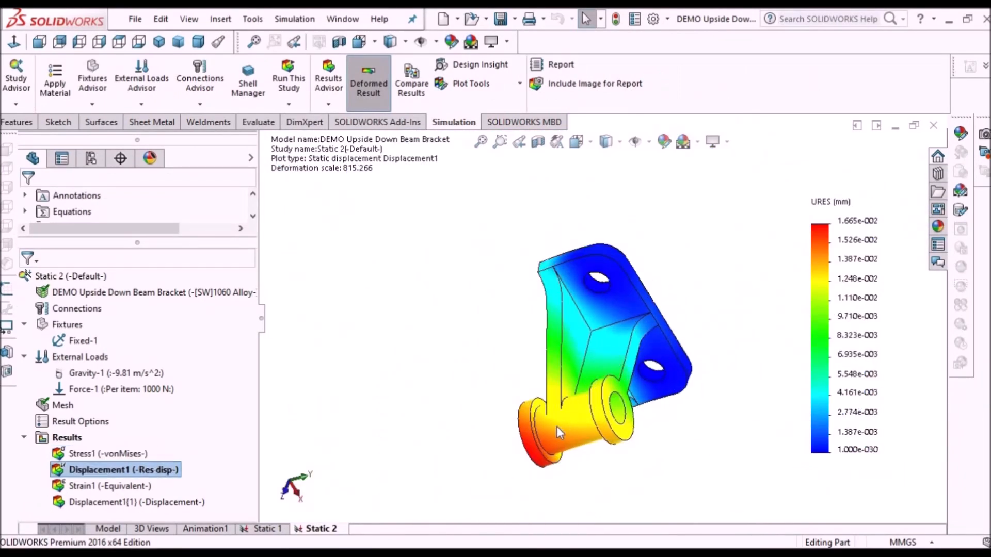
pyautogui.moveTo(560, 434); pyautogui.dragTo(635, 474, button='middle')
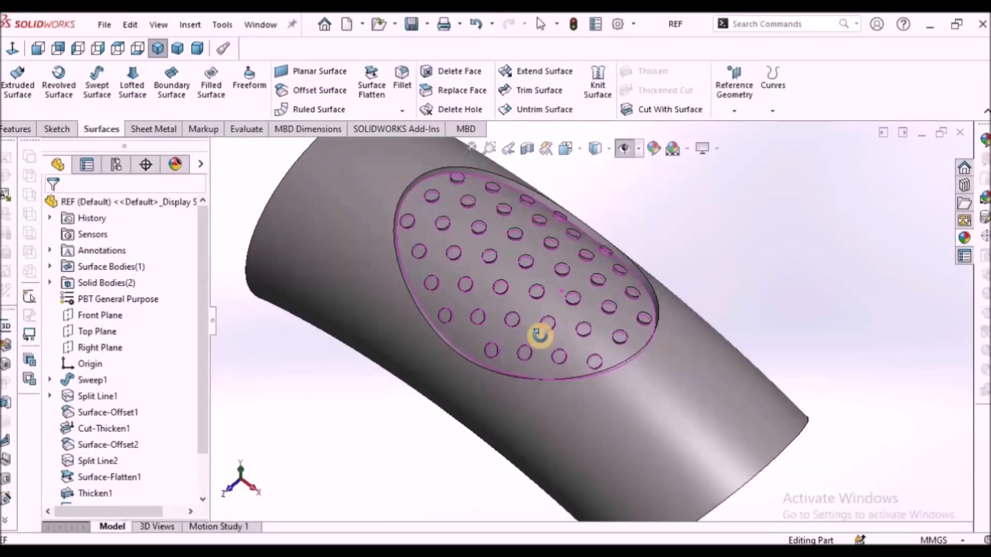
pyautogui.moveTo(537, 332); pyautogui.dragTo(660, 332, button='middle')
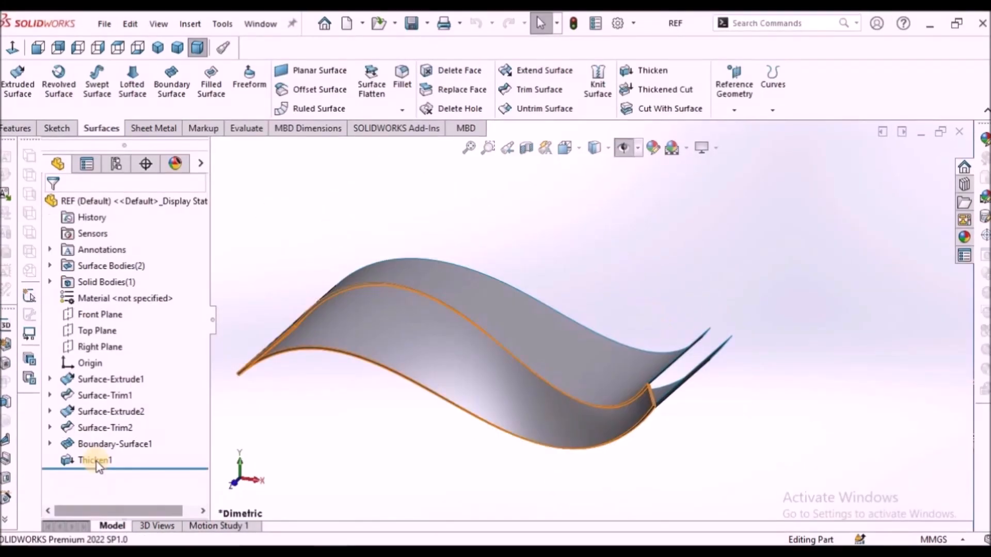
pyautogui.rightClick(79, 460)
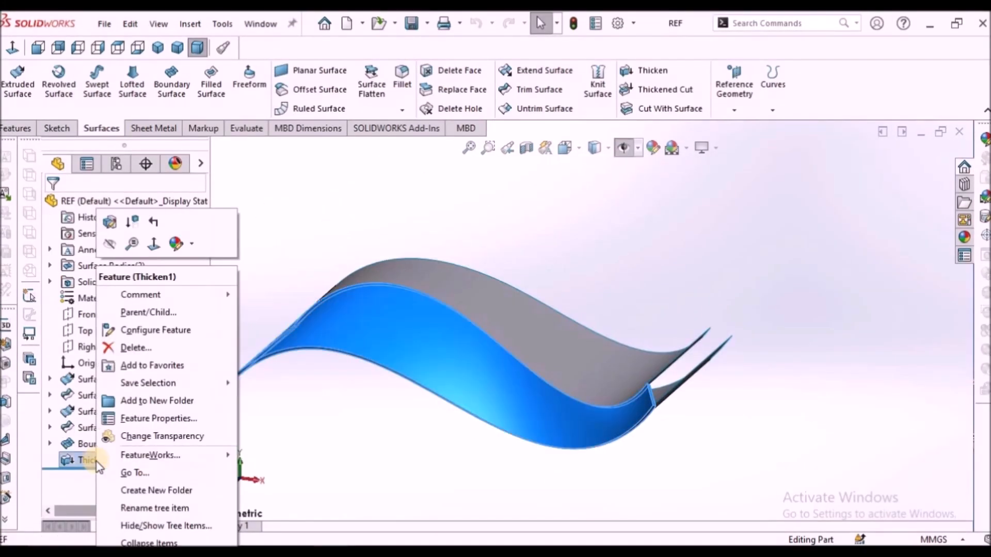
pyautogui.click(110, 243)
pyautogui.moveTo(511, 294); pyautogui.dragTo(535, 320, button='middle')
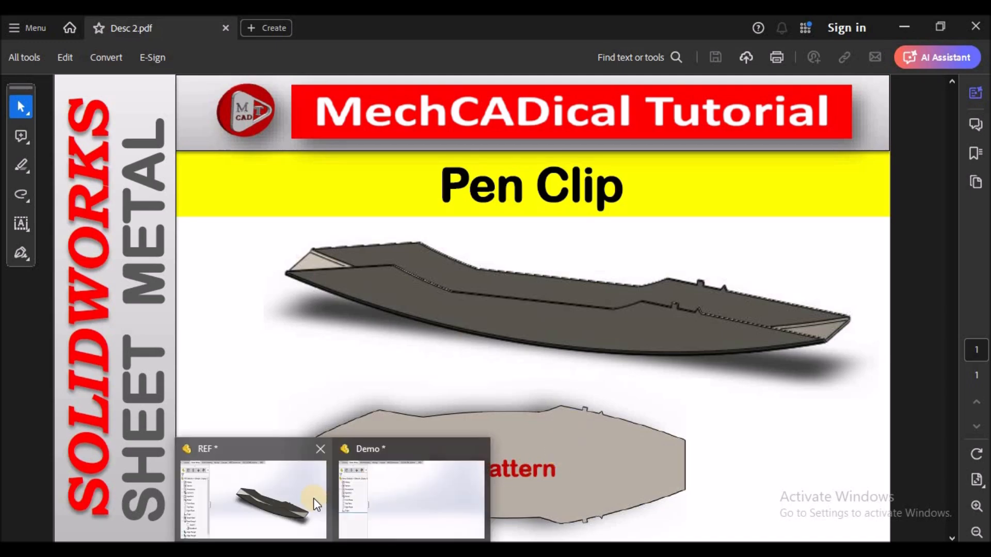
# - Switch to the REF part in SOLIDWORKS and examine the pen clip in flattened and folded states, ending in isometric view
pyautogui.click(316, 500)
pyautogui.moveTo(490, 277); pyautogui.dragTo(600, 416, button='middle')
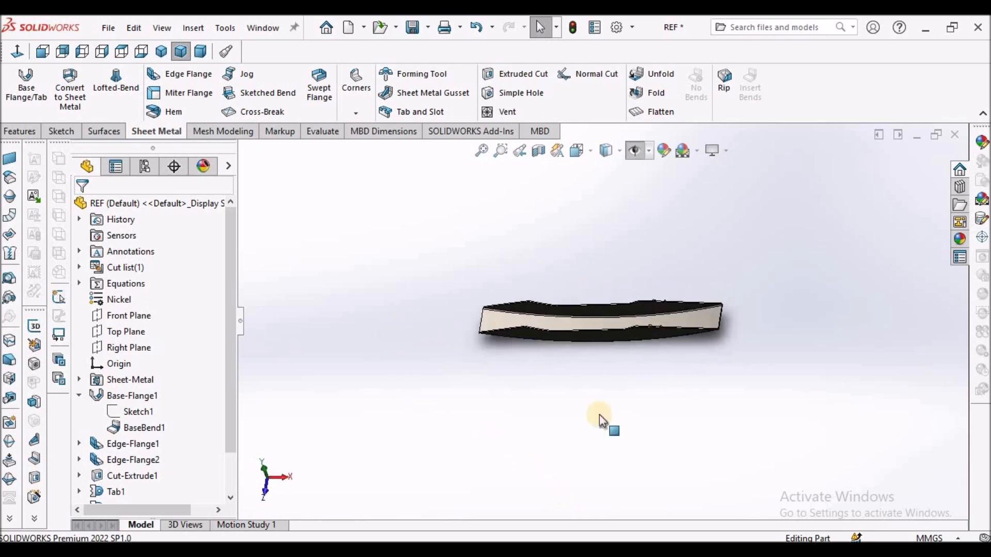
pyautogui.click(659, 112)
pyautogui.moveTo(654, 270); pyautogui.dragTo(648, 138, button='middle')
pyautogui.click(652, 112)
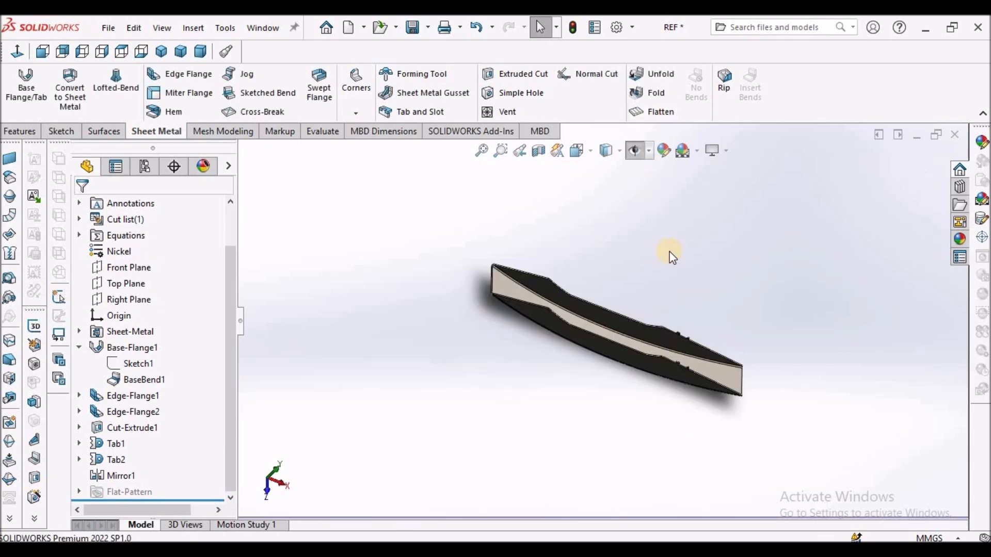
pyautogui.click(161, 52)
# - Switch to the Demo part and start a new sketch on the Front Plane
pyautogui.click(262, 28)
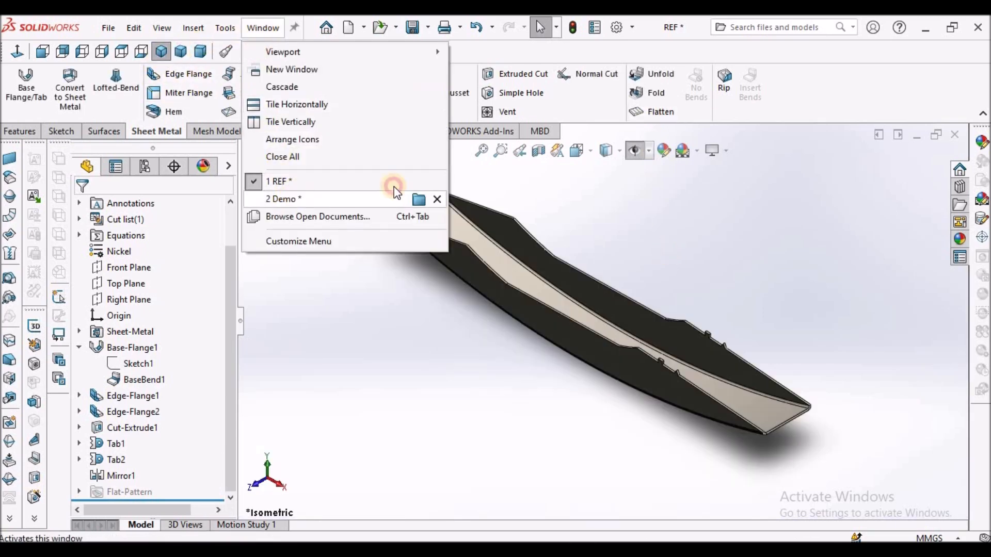
pyautogui.click(392, 197)
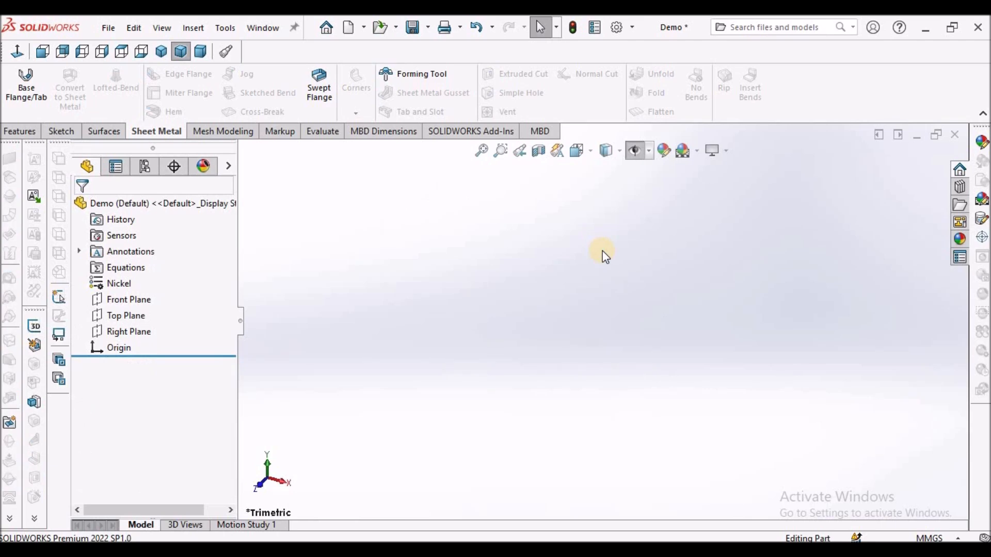
pyautogui.click(136, 304)
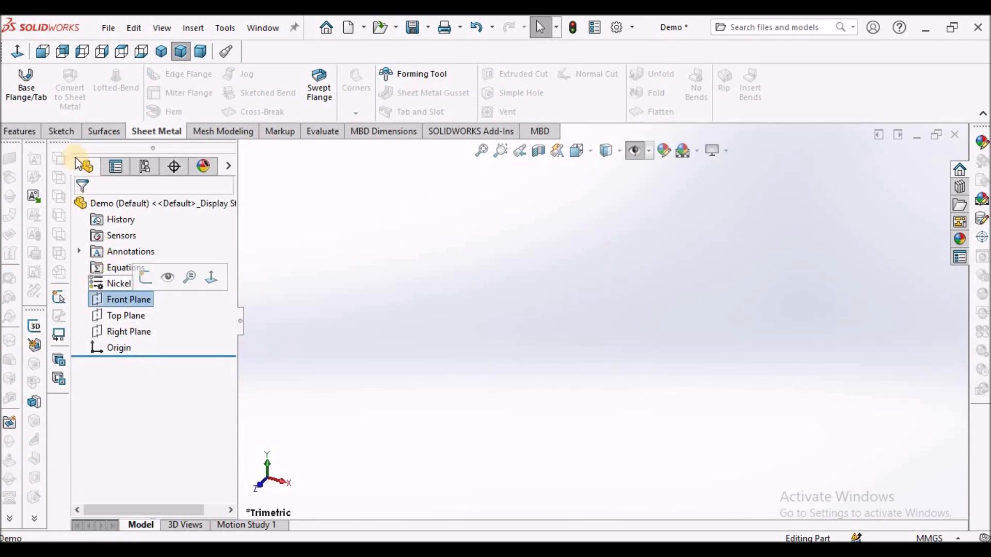
pyautogui.click(61, 131)
pyautogui.click(17, 83)
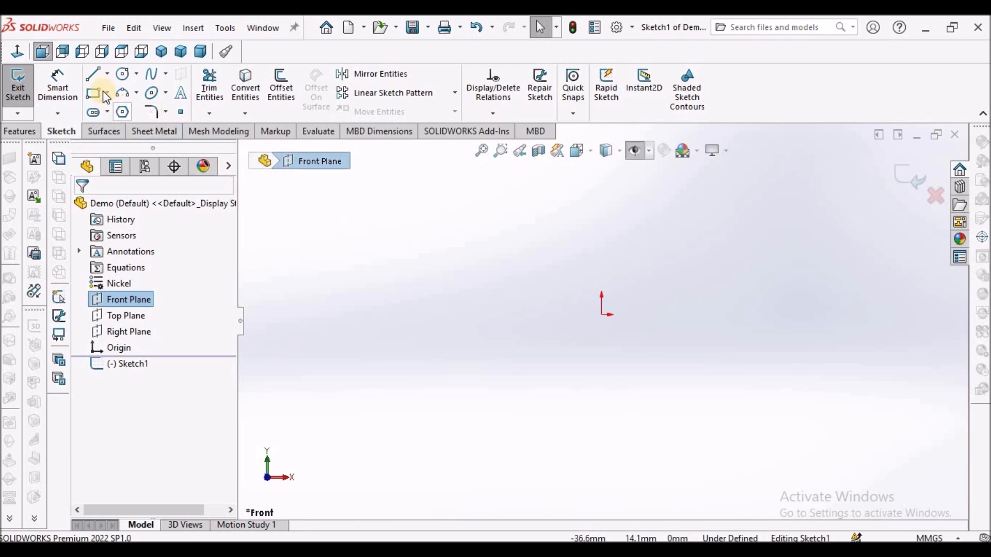
# - Sketch a horizontal midpoint line about 23 mm long, centred on the origin
pyautogui.click(107, 75)
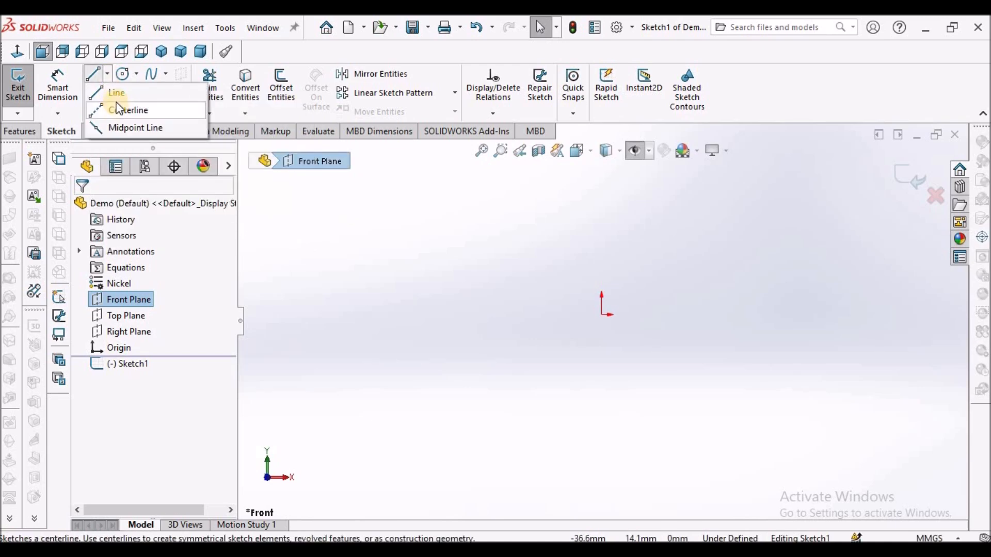
pyautogui.click(122, 129)
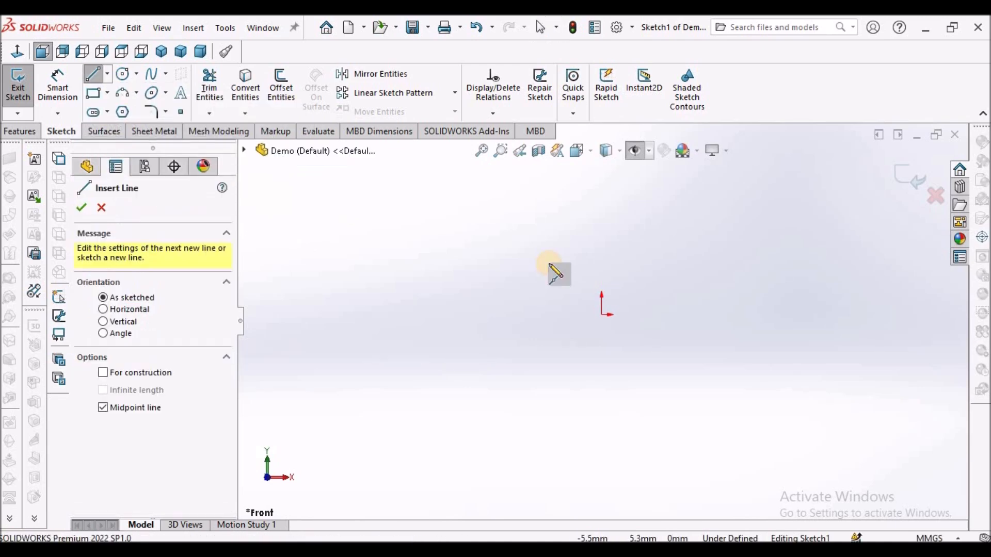
pyautogui.click(601, 313)
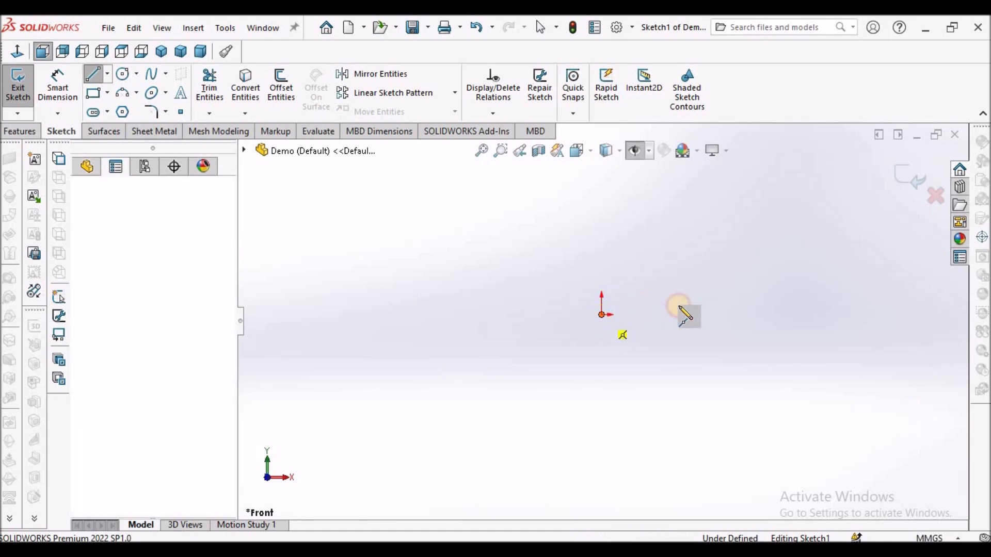
pyautogui.click(713, 315)
pyautogui.rightClick(621, 234)
pyautogui.click(643, 246)
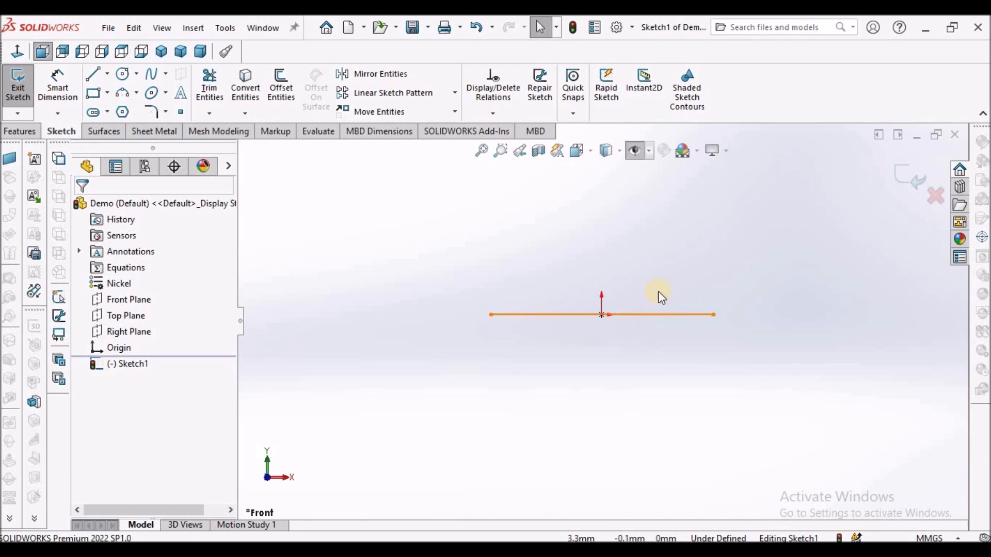
# - Convert the horizontal line through the origin to construction geometry
pyautogui.click(656, 314)
pyautogui.click(674, 270)
pyautogui.scroll(-3, 622, 324)
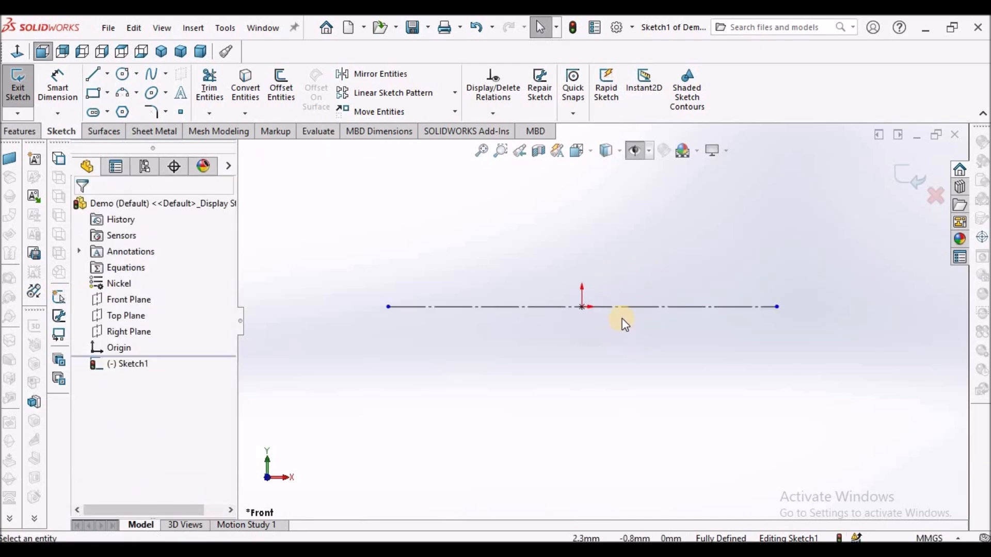
pyautogui.click(635, 307)
pyautogui.click(572, 264)
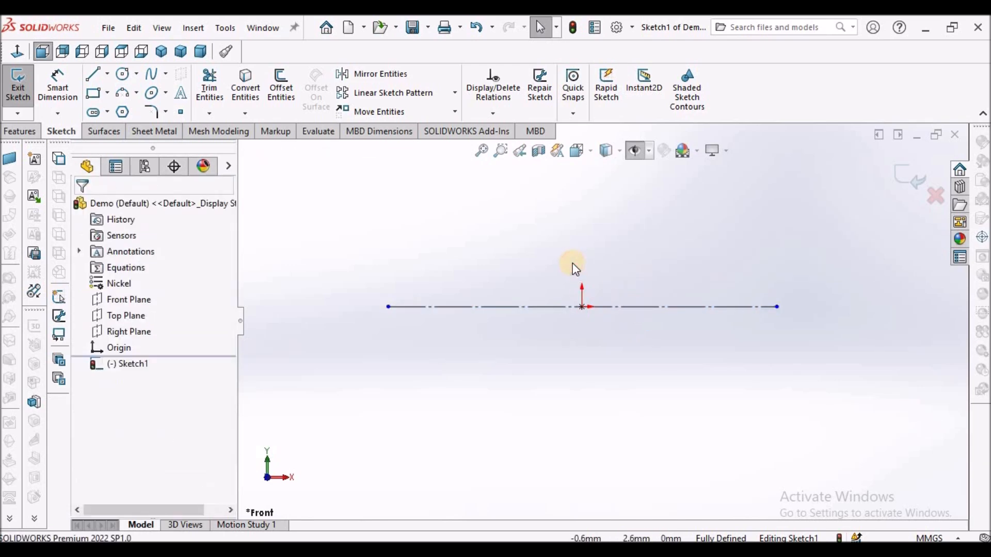
# - Dimension the horizontal construction line's length to 46 mm
pyautogui.click(57, 84)
pyautogui.click(572, 309)
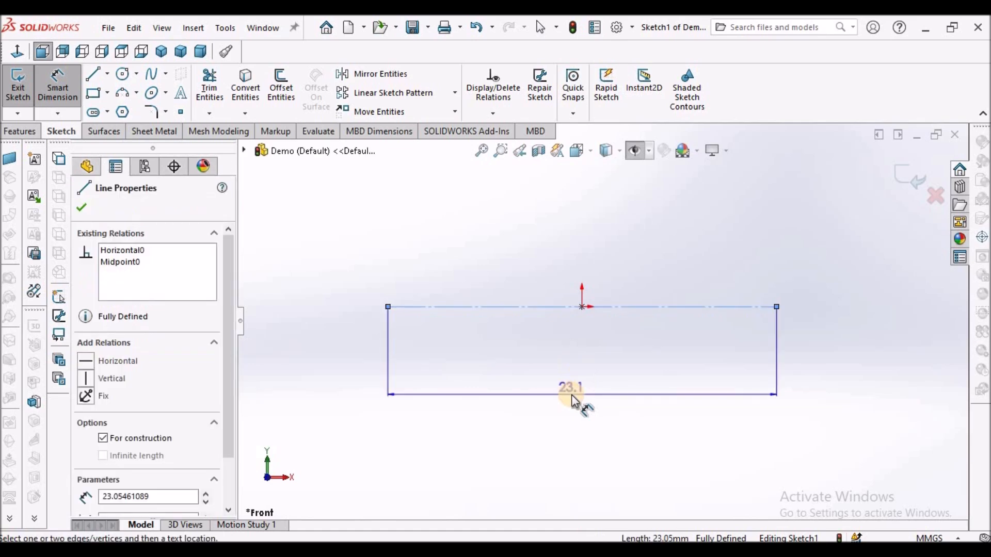
pyautogui.click(571, 395)
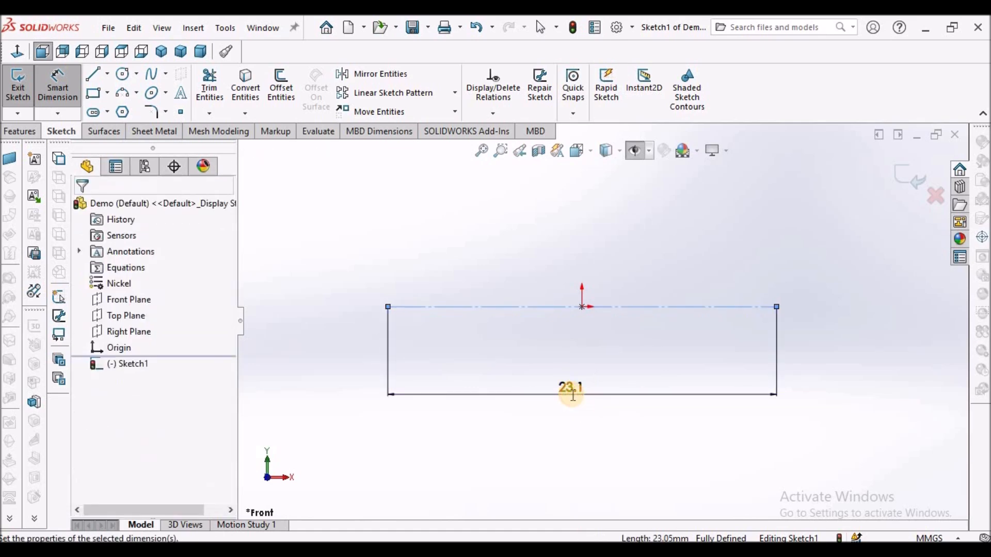
pyautogui.write('46')
pyautogui.press('Return')
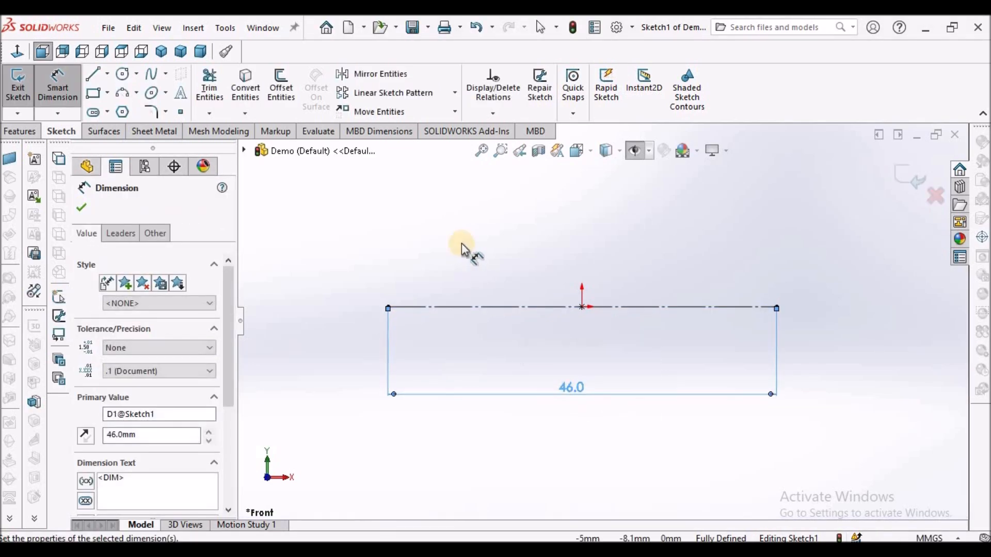
pyautogui.rightClick(461, 243)
pyautogui.click(493, 288)
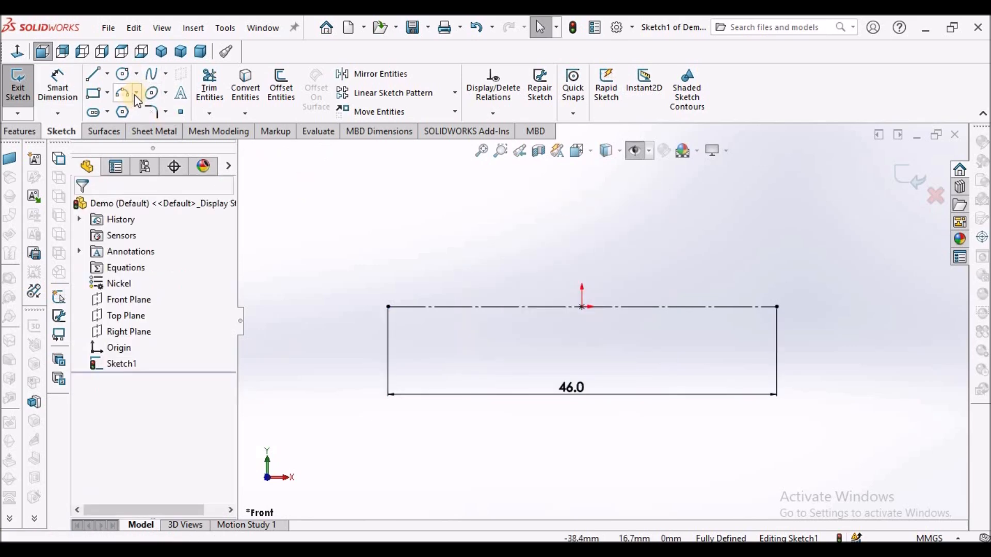
# - Sketch a 3 Point Arc with about 43 mm radius between the construction line's endpoints, bulging below the line
pyautogui.click(135, 95)
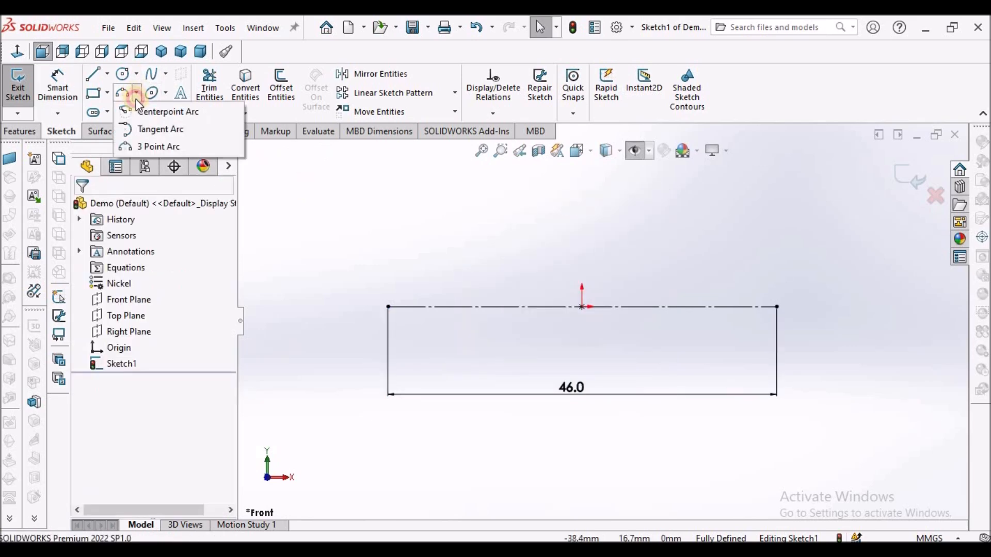
pyautogui.click(160, 146)
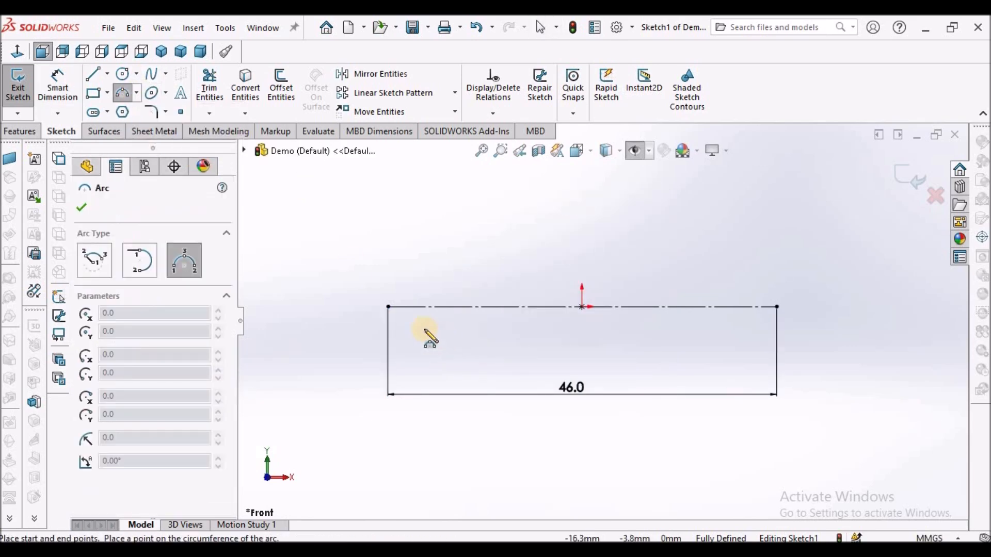
pyautogui.click(777, 306)
pyautogui.click(693, 354)
pyautogui.press('Escape')
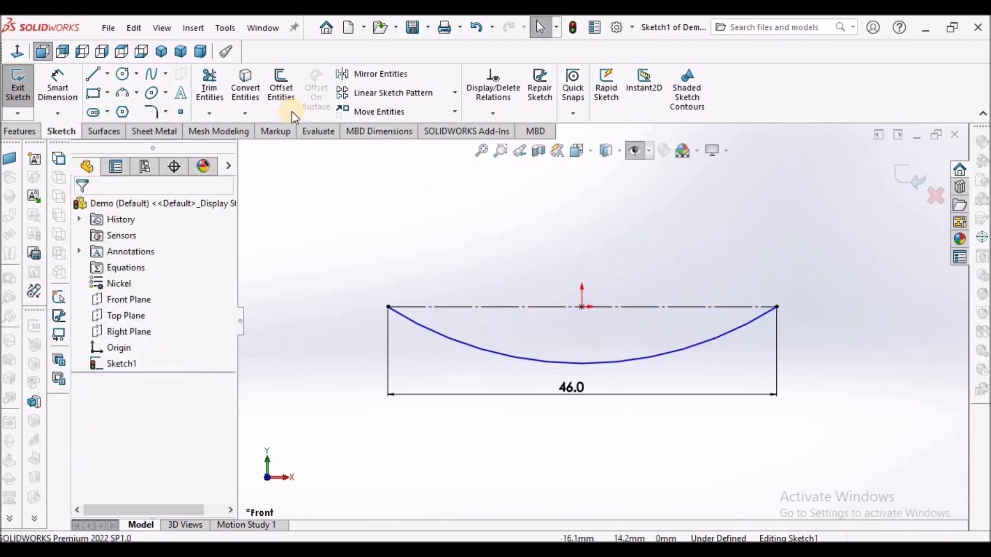
# - Dimension the arc's radius to 81 mm
pyautogui.click(58, 83)
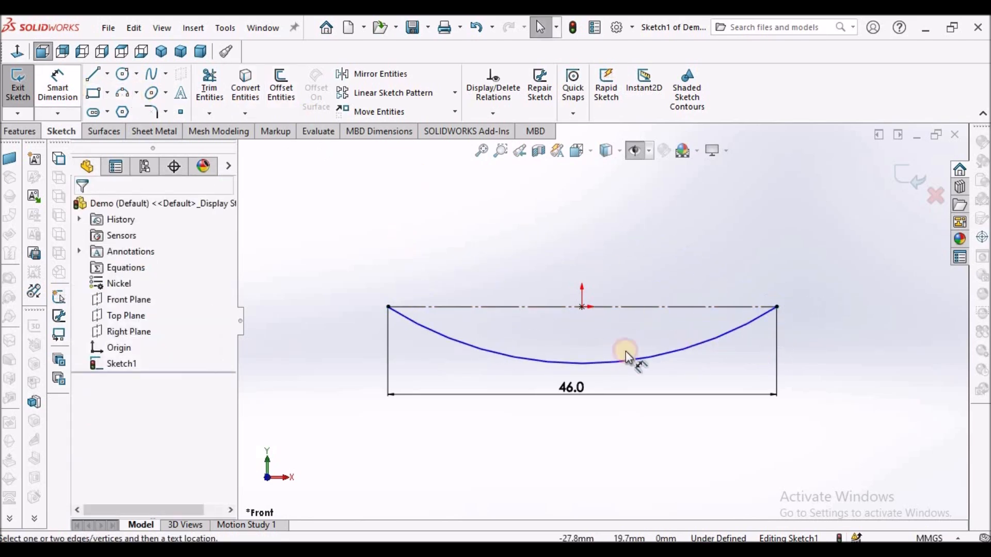
pyautogui.click(657, 354)
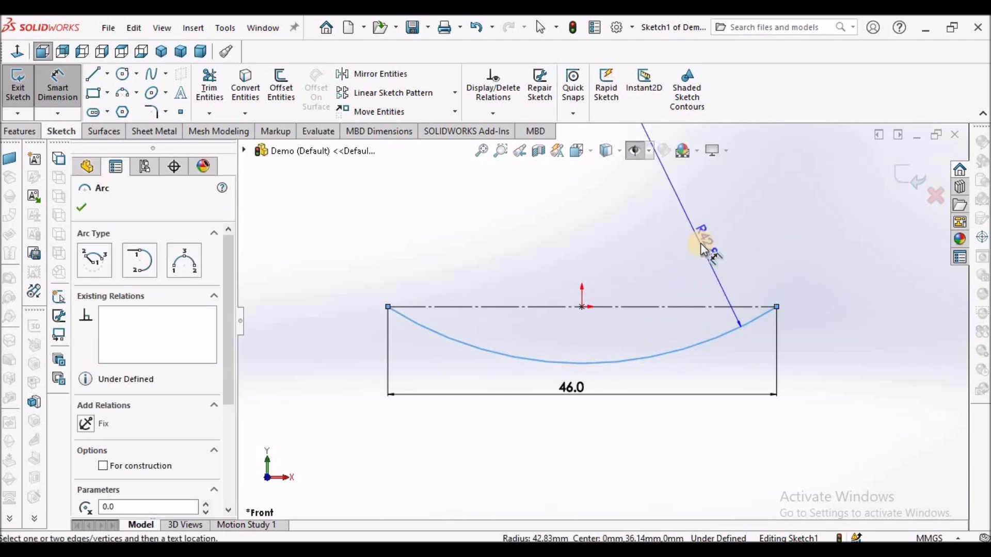
pyautogui.click(701, 243)
pyautogui.write('81')
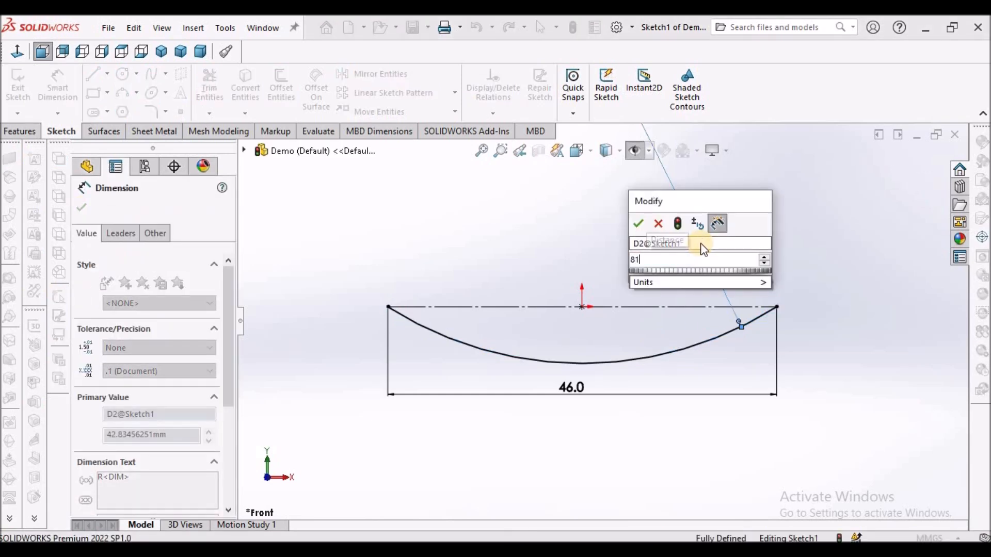
pyautogui.press('Return')
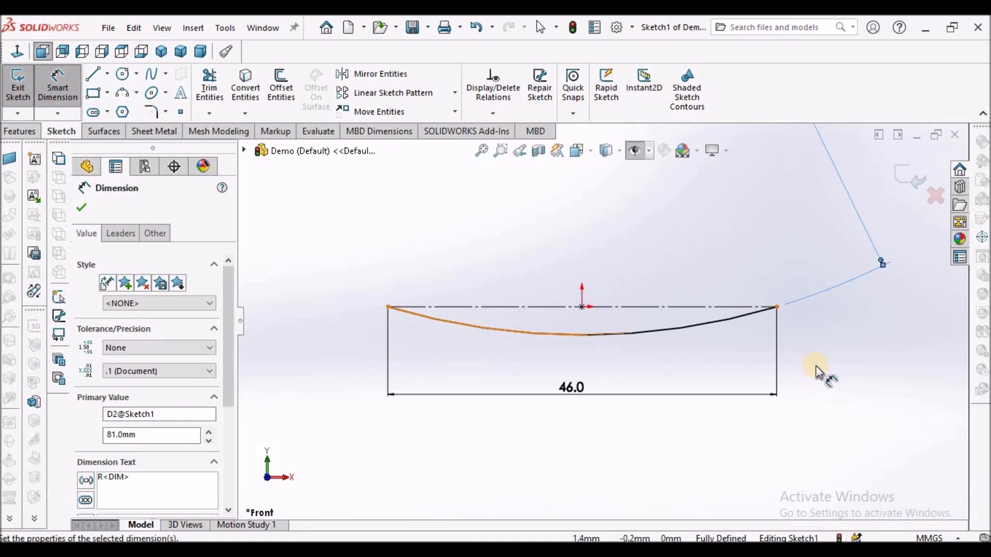
pyautogui.rightClick(629, 223)
pyautogui.click(661, 262)
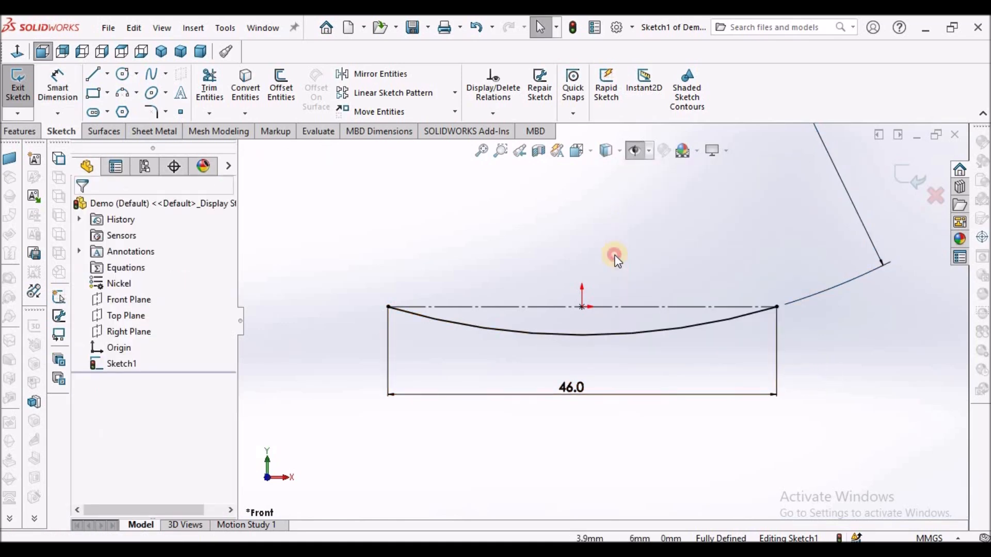
pyautogui.press('f')
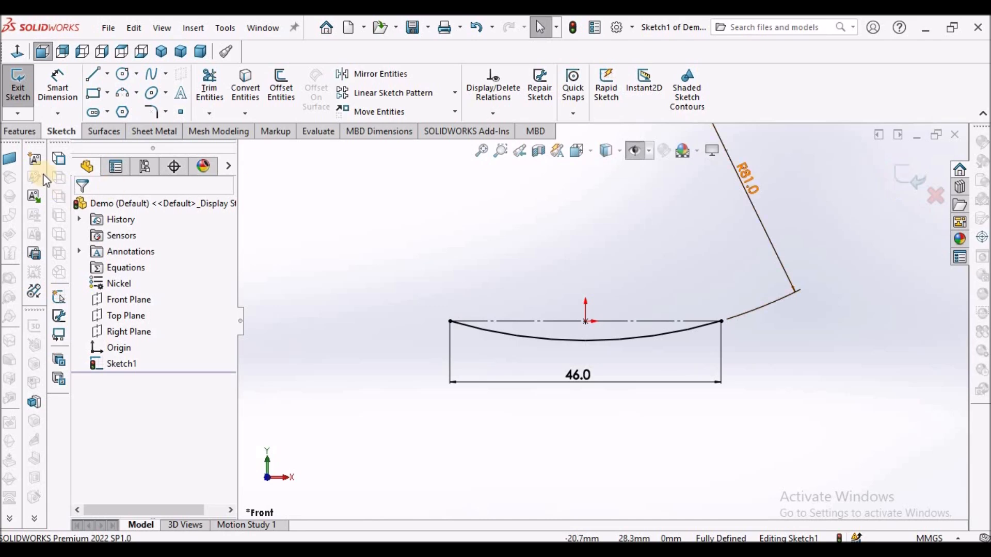
# - Start a Base Flange from the arc sketch with a sheet thickness of 0.2 mm and a bend radius of 0.2 mm
pyautogui.click(154, 131)
pyautogui.click(40, 86)
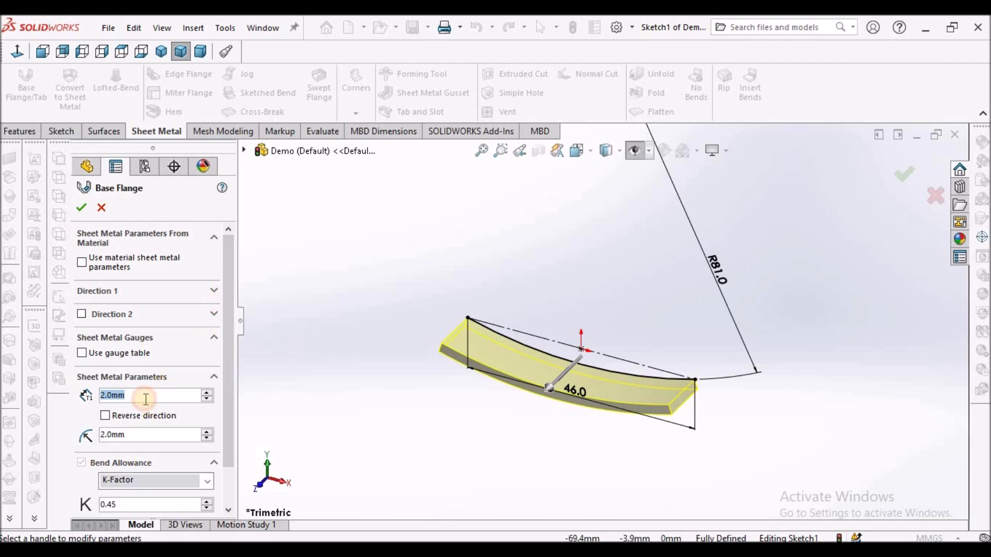
pyautogui.write('0.2')
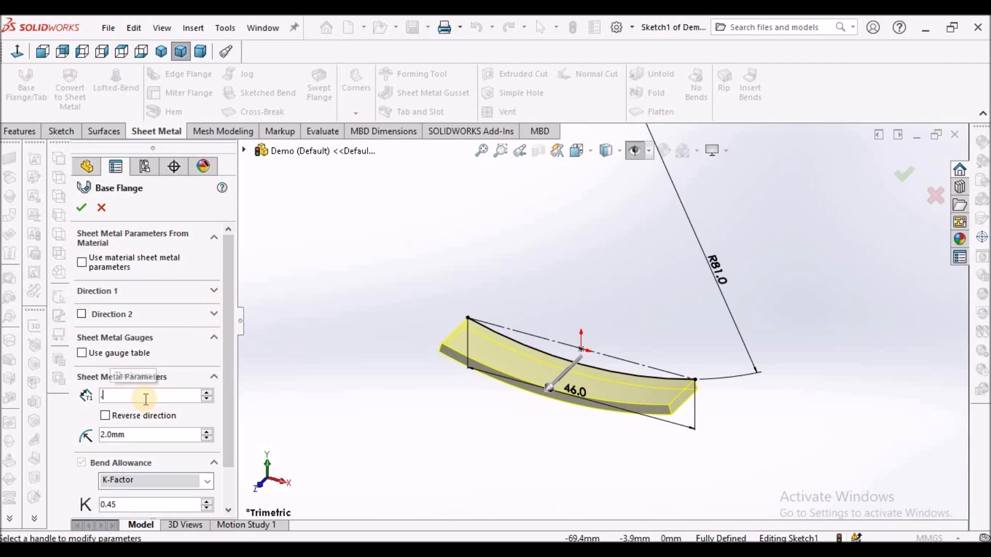
pyautogui.press('Return')
pyautogui.click(141, 432)
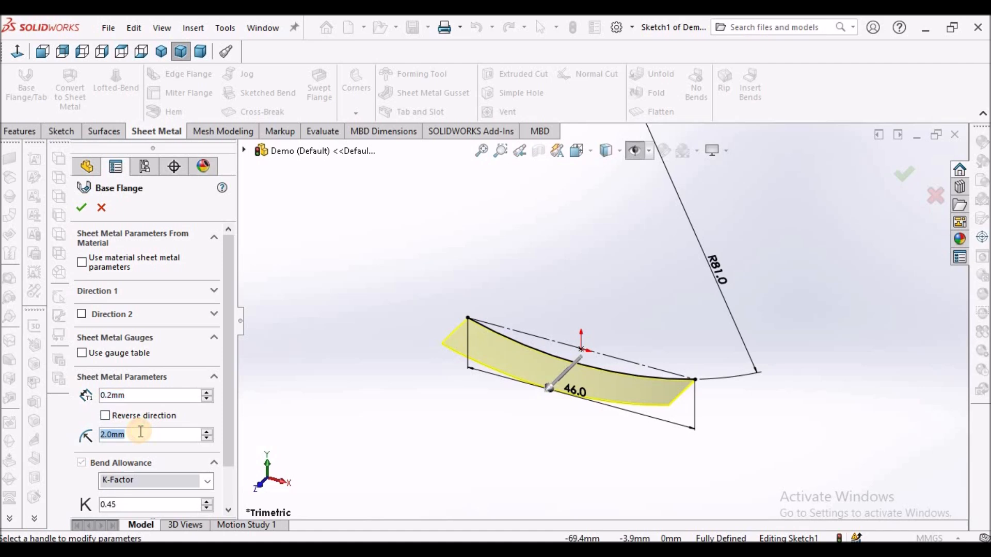
pyautogui.write('0.2')
pyautogui.press('Return')
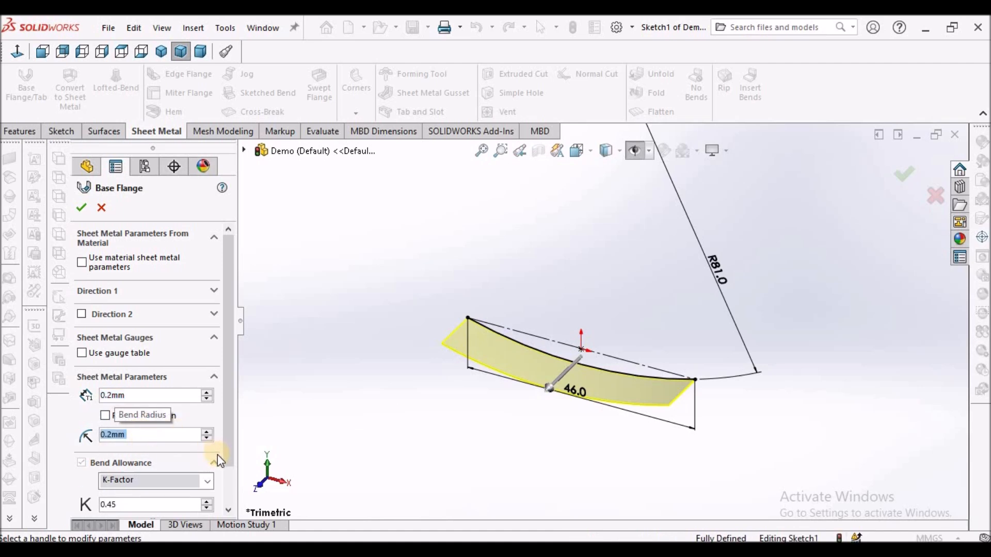
# - Complete the Base Flange with a Mid Plane end condition and a 10 mm depth
pyautogui.moveTo(231, 454); pyautogui.dragTo(230, 494)
pyautogui.click(128, 459)
pyautogui.click(134, 457)
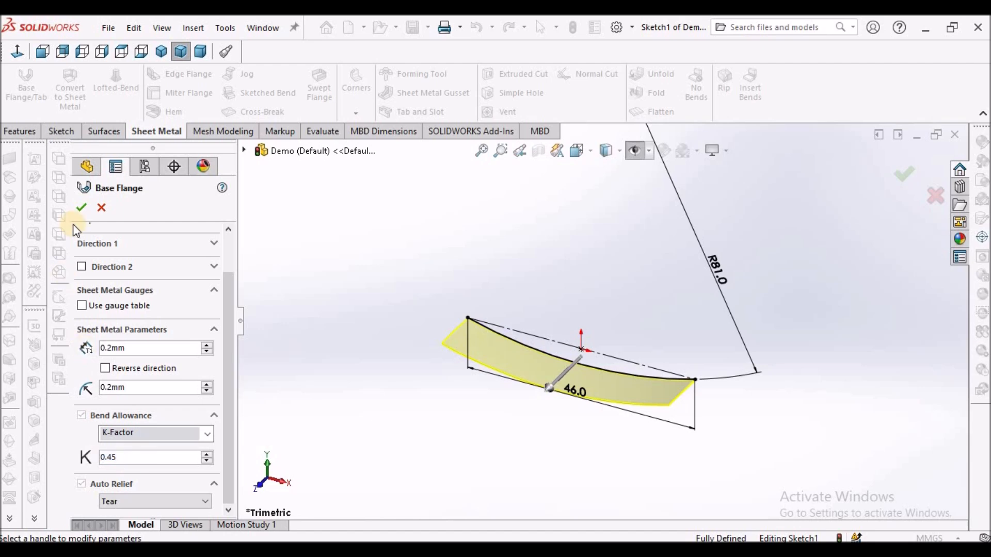
pyautogui.click(163, 250)
pyautogui.click(207, 261)
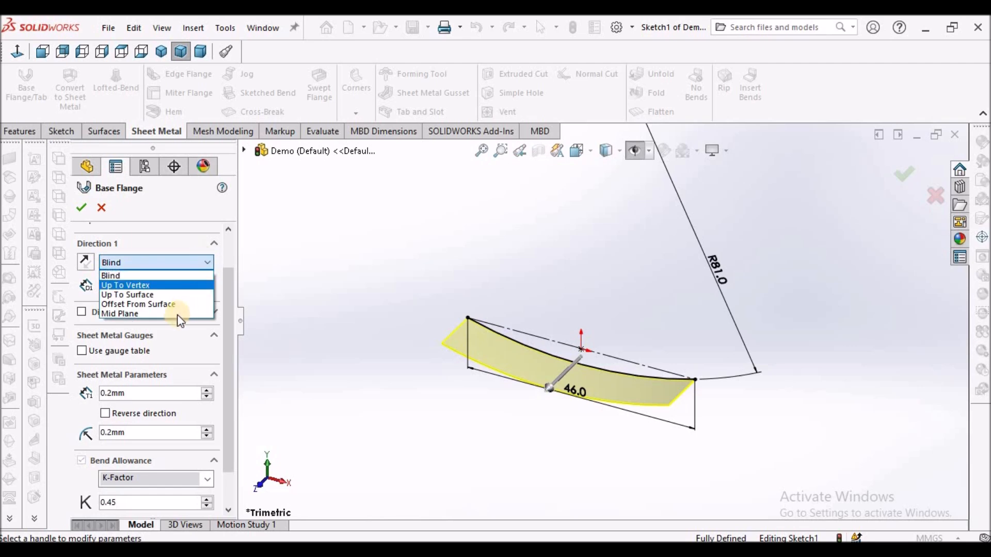
pyautogui.click(177, 315)
pyautogui.moveTo(620, 380); pyautogui.dragTo(639, 332, button='middle')
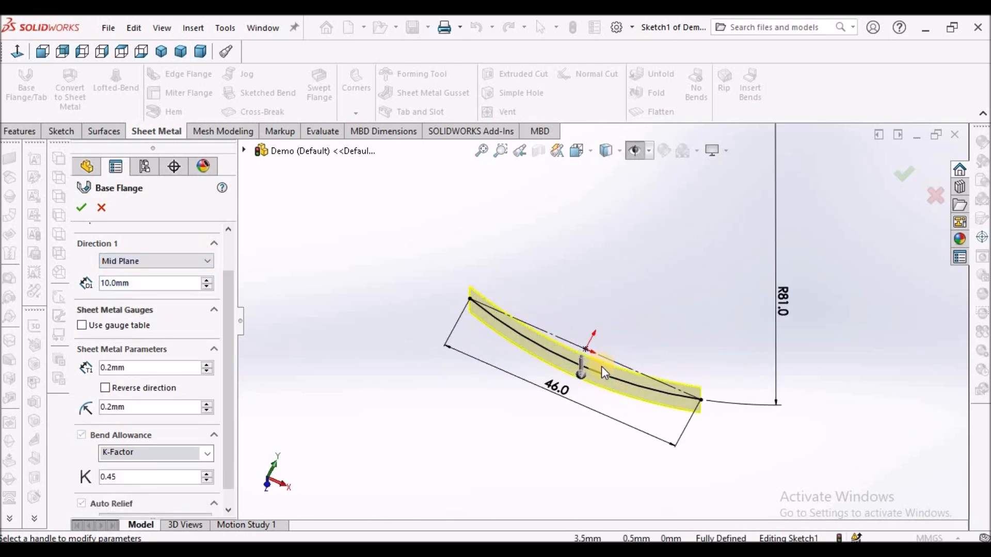
pyautogui.press('Return')
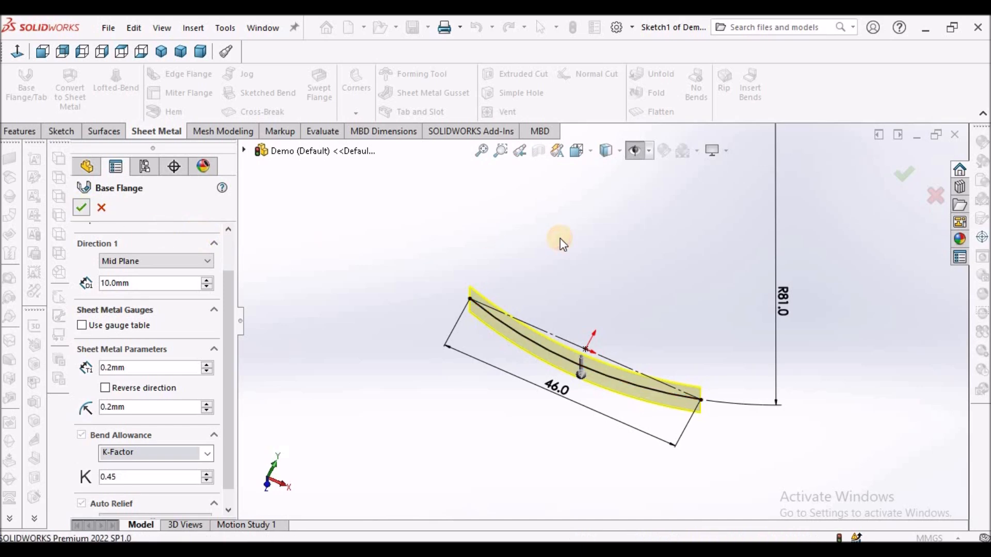
pyautogui.moveTo(559, 309); pyautogui.dragTo(545, 287, button='middle')
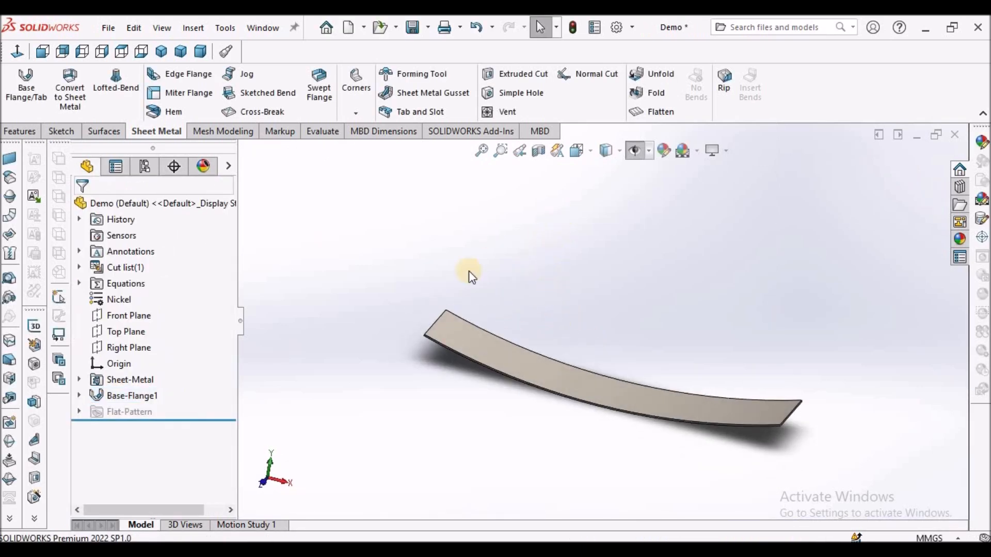
pyautogui.click(197, 78)
pyautogui.scroll(-4, 663, 385)
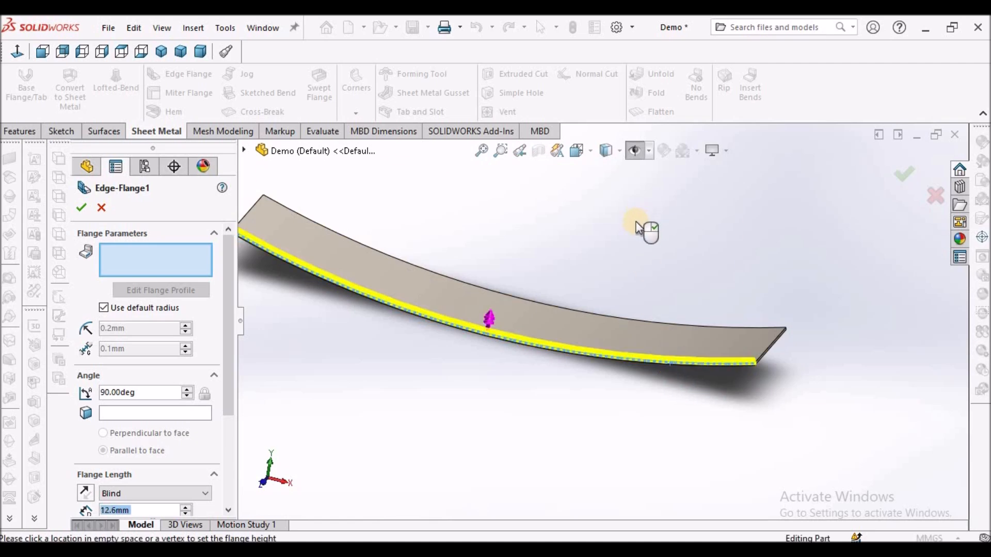
pyautogui.scroll(3, 686, 234)
pyautogui.moveTo(686, 234)
pyautogui.mouseDown(button='middle')
pyautogui.moveTo(719, 191)
pyautogui.moveTo(681, 221)
pyautogui.moveTo(675, 241)
pyautogui.mouseUp(button='middle')
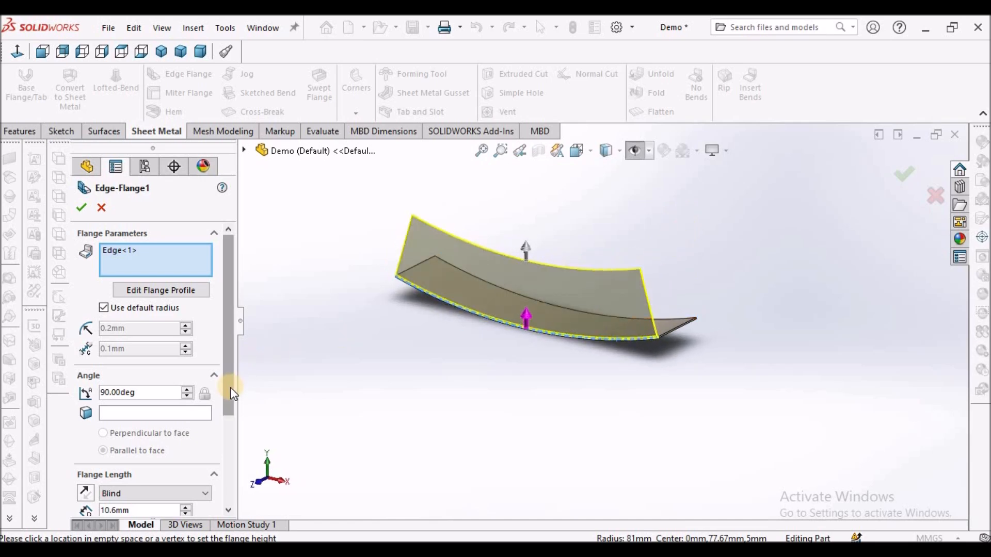
pyautogui.scroll(-2, 230, 387)
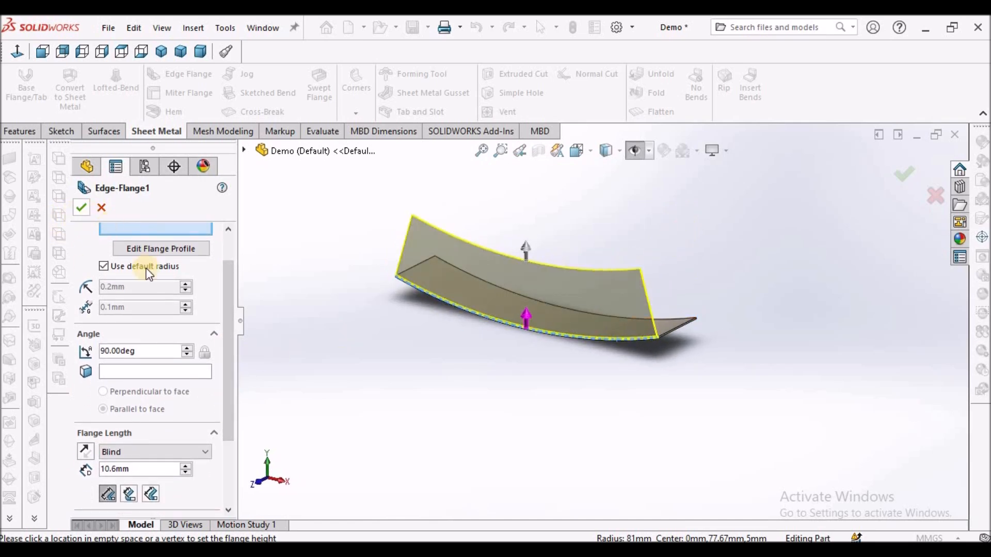
pyautogui.click(144, 468)
pyautogui.write('10')
pyautogui.press('Return')
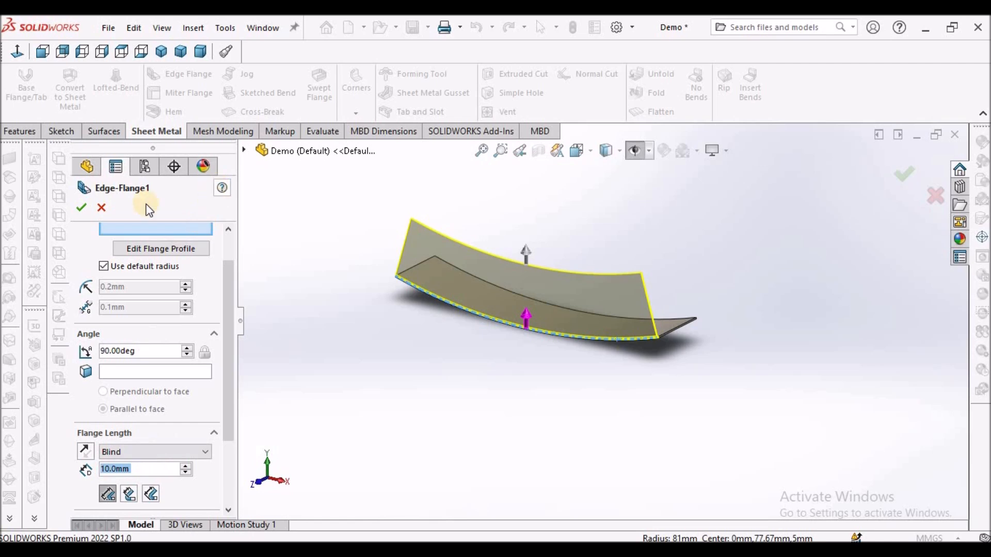
pyautogui.click(184, 250)
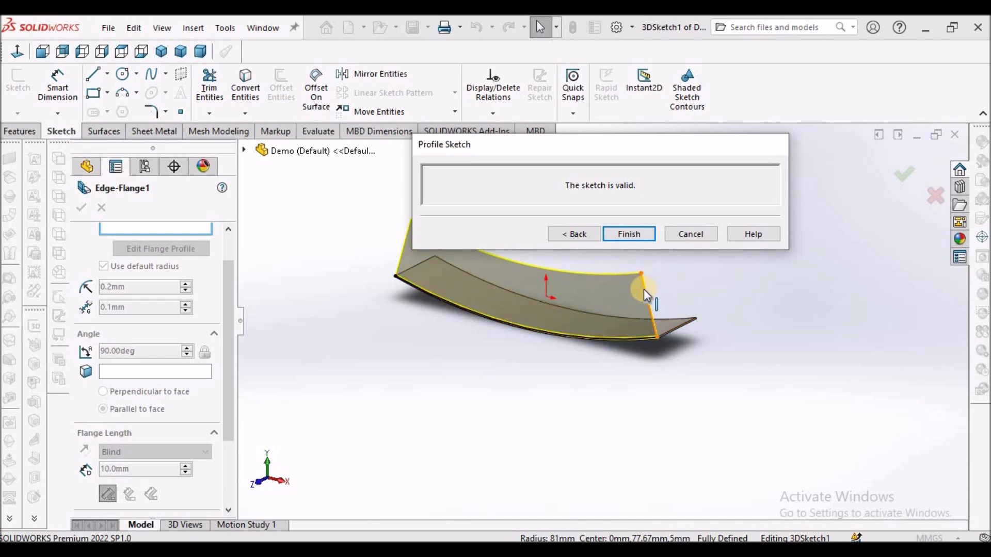
pyautogui.click(686, 236)
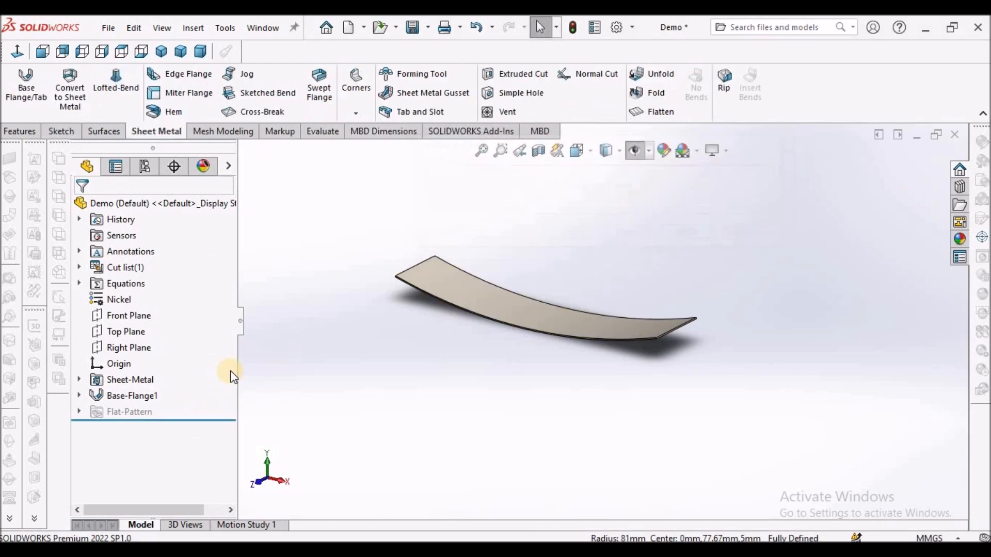
# - Add an upward Edge Flange along the base flange's front curved edge, 10 mm long at 90 degrees with the Material Inside position
pyautogui.click(181, 76)
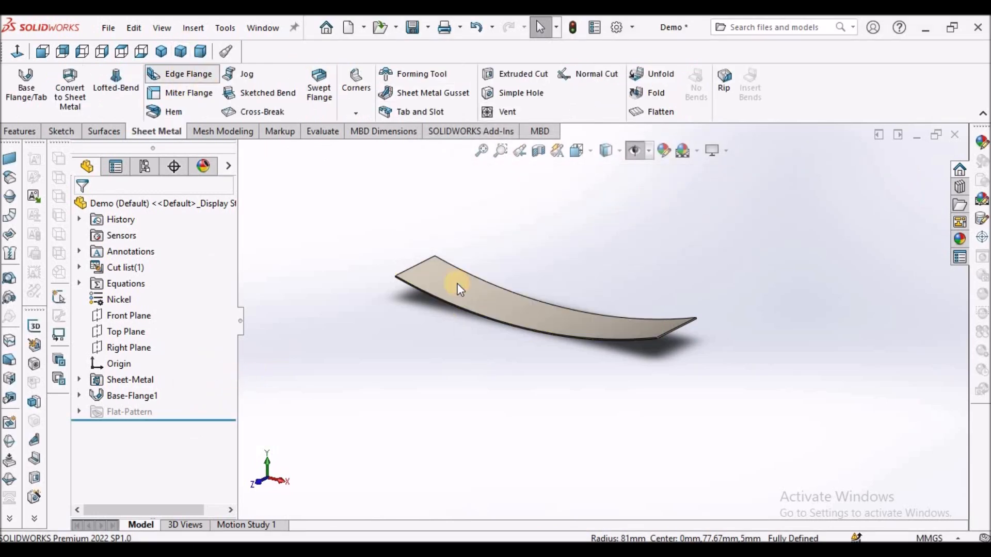
pyautogui.click(487, 315)
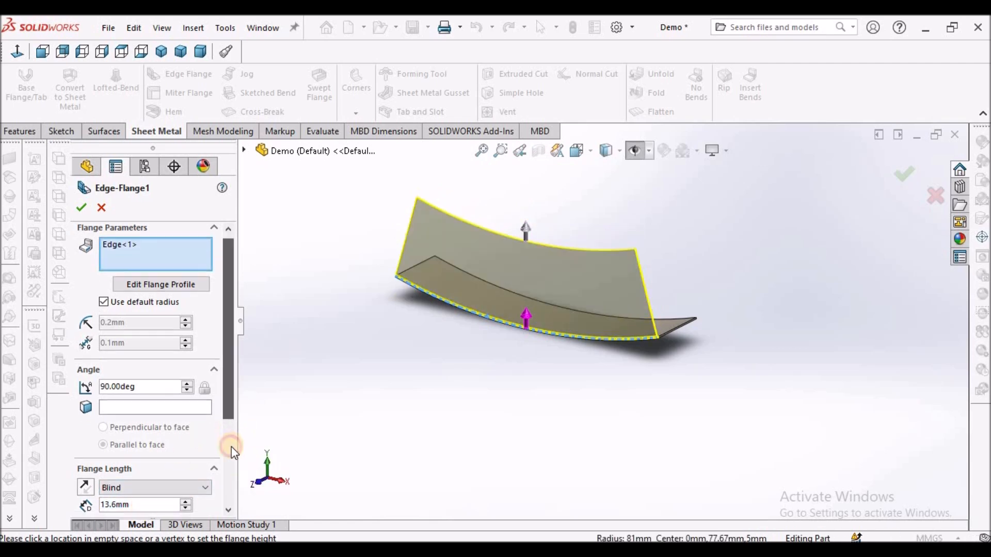
pyautogui.scroll(-2, 231, 447)
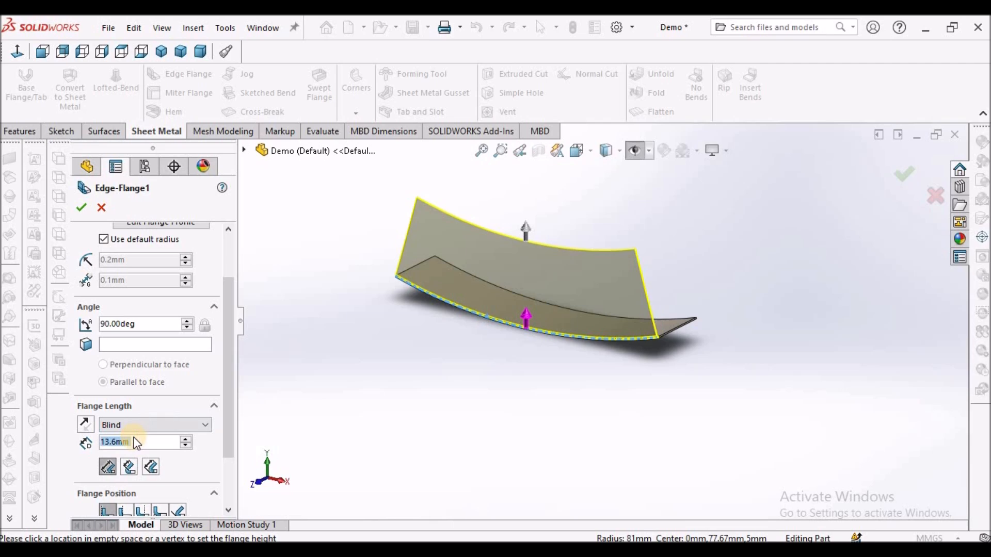
pyautogui.write('10')
pyautogui.rightClick(122, 445)
pyautogui.moveTo(175, 458)
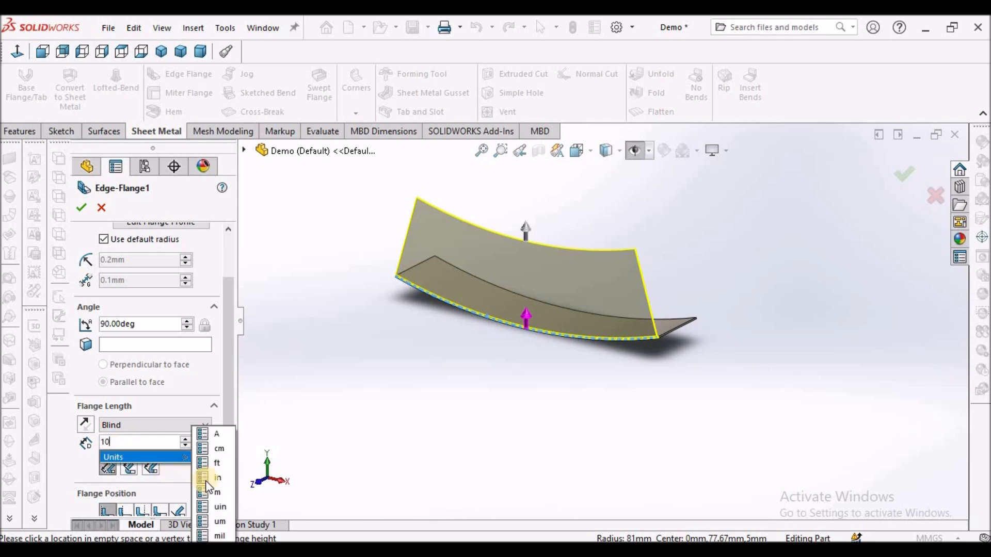
pyautogui.click(66, 463)
pyautogui.moveTo(227, 455); pyautogui.dragTo(222, 496)
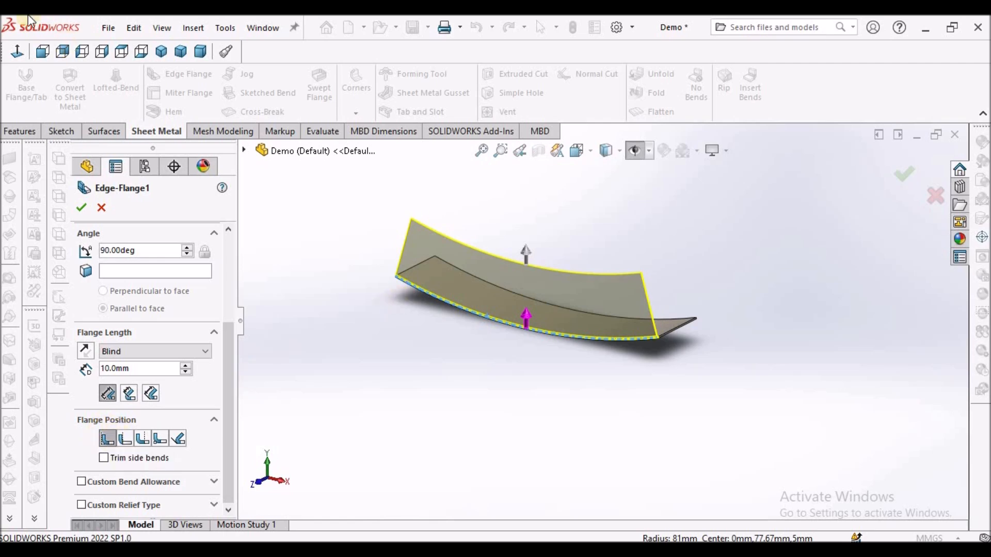
pyautogui.scroll(-9, 657, 332)
pyautogui.moveTo(649, 333); pyautogui.dragTo(490, 328, button='middle')
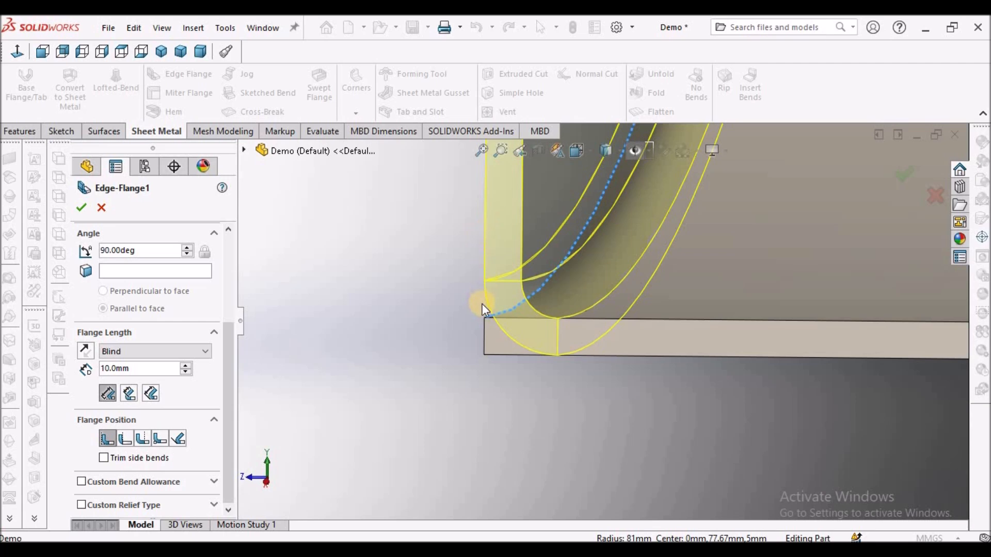
pyautogui.moveTo(540, 286); pyautogui.dragTo(266, 431, button='middle')
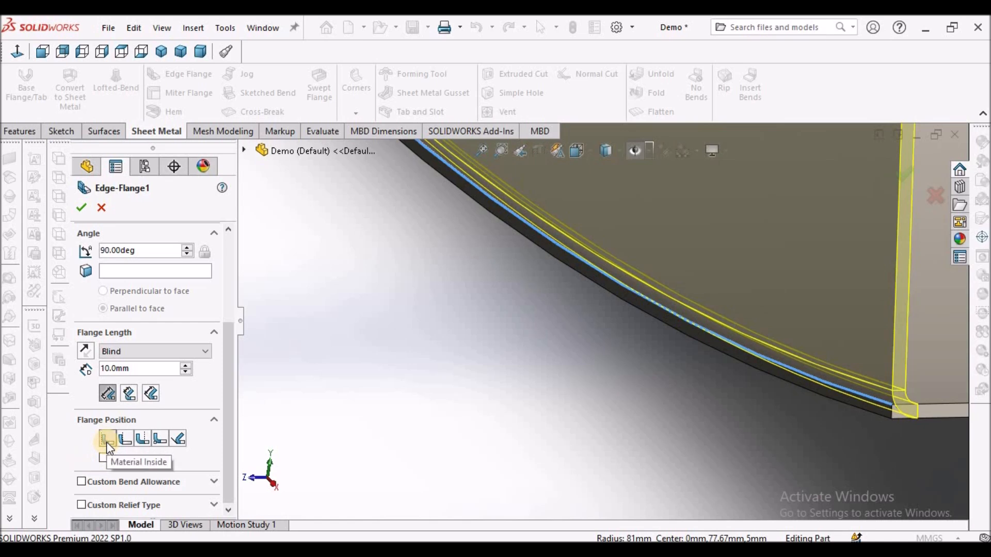
pyautogui.click(77, 208)
# - Add a matching upward Edge Flange along the opposite curved edge, 10 mm long at 90 degrees with the Material Inside position
pyautogui.moveTo(434, 323); pyautogui.dragTo(546, 312, button='middle')
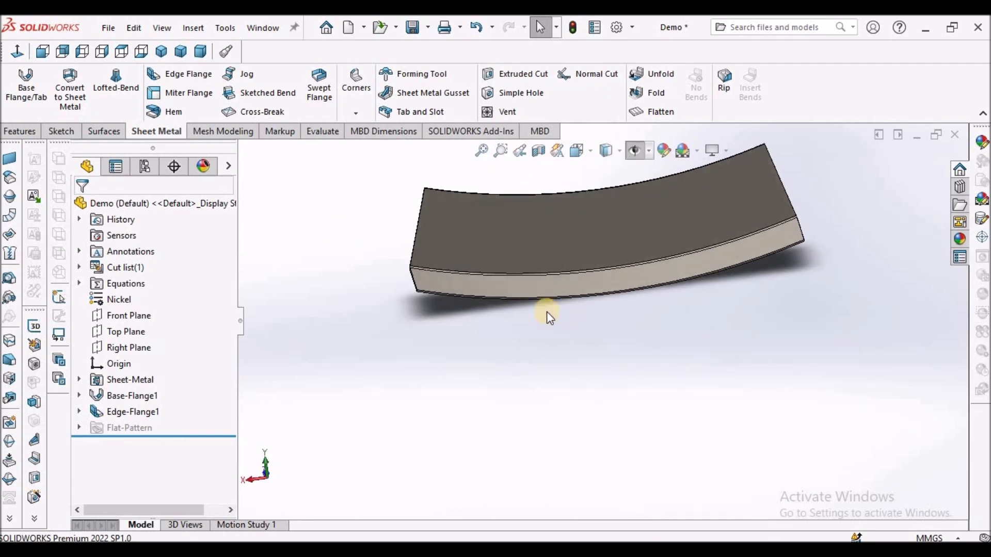
pyautogui.click(181, 77)
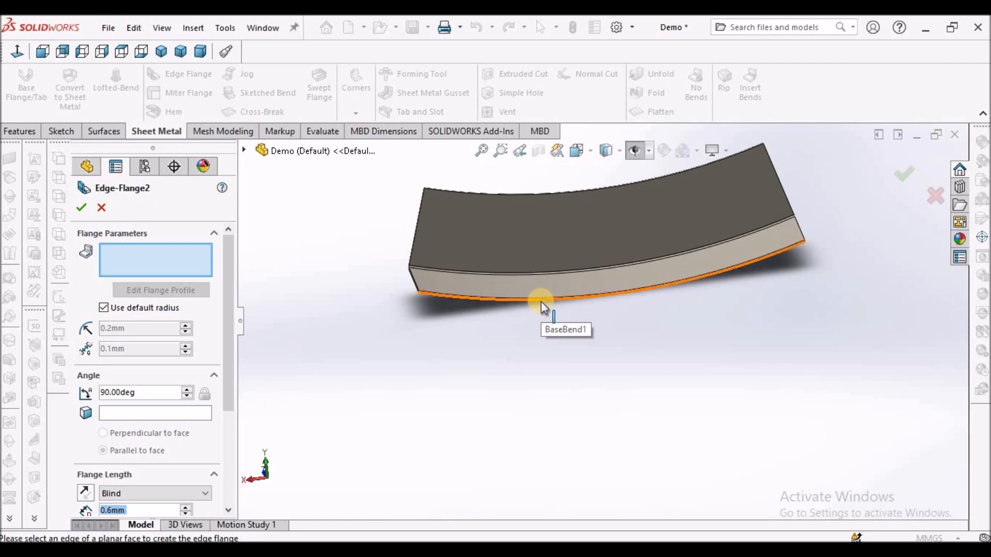
pyautogui.click(541, 301)
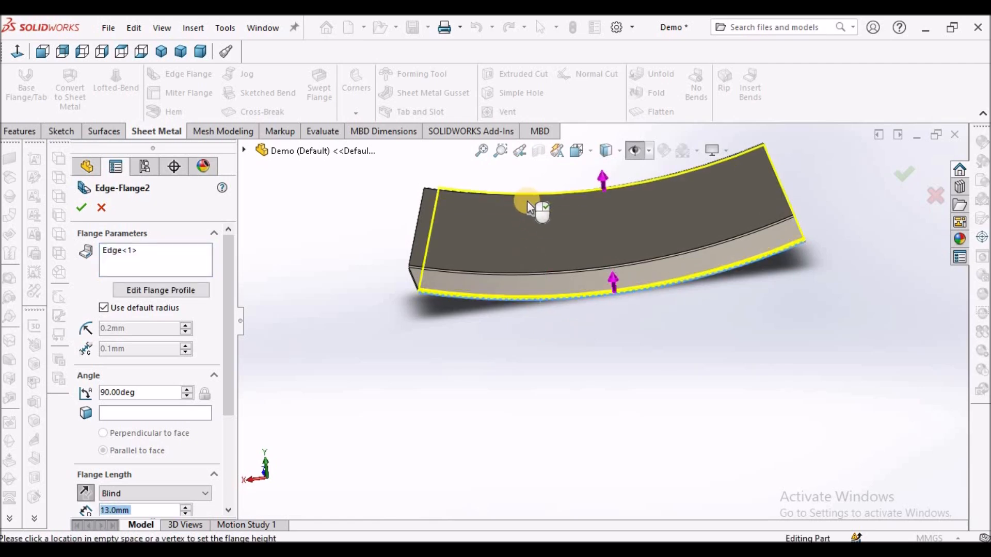
pyautogui.click(509, 203)
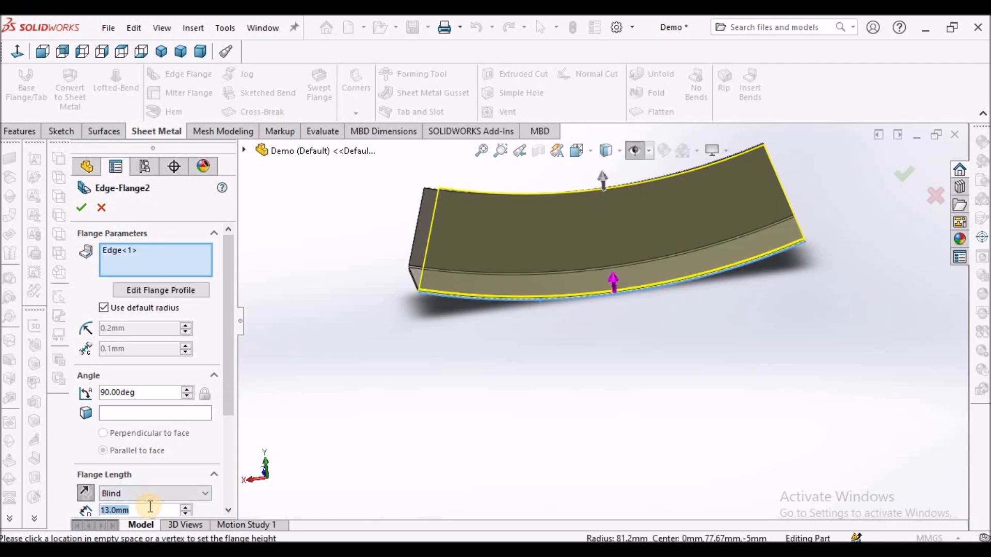
pyautogui.write('10')
pyautogui.press('Return')
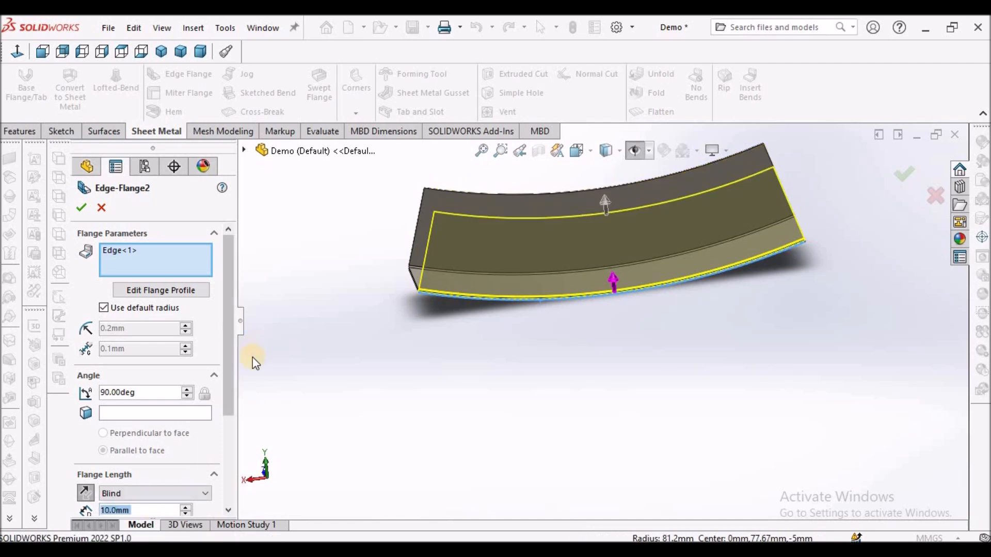
pyautogui.moveTo(230, 382); pyautogui.dragTo(231, 479)
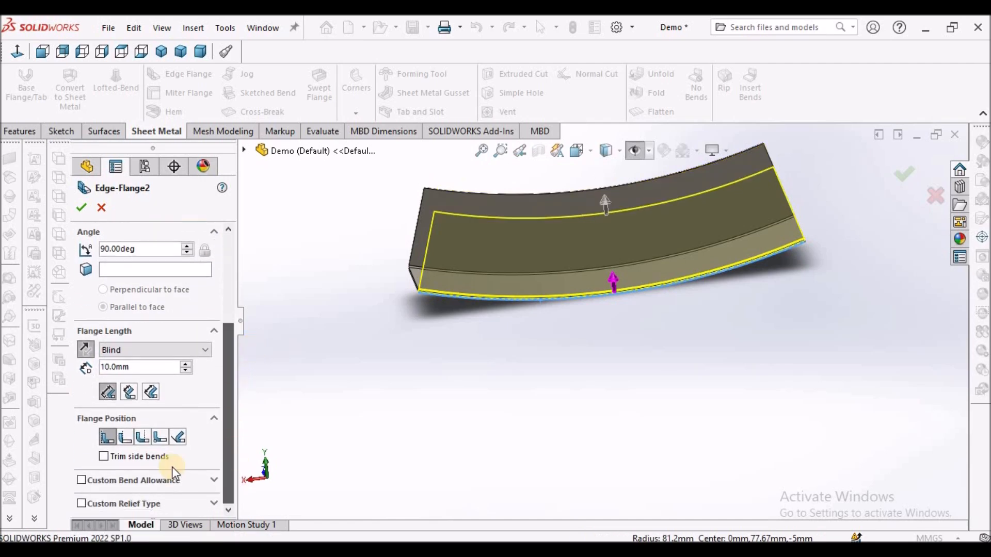
pyautogui.click(106, 438)
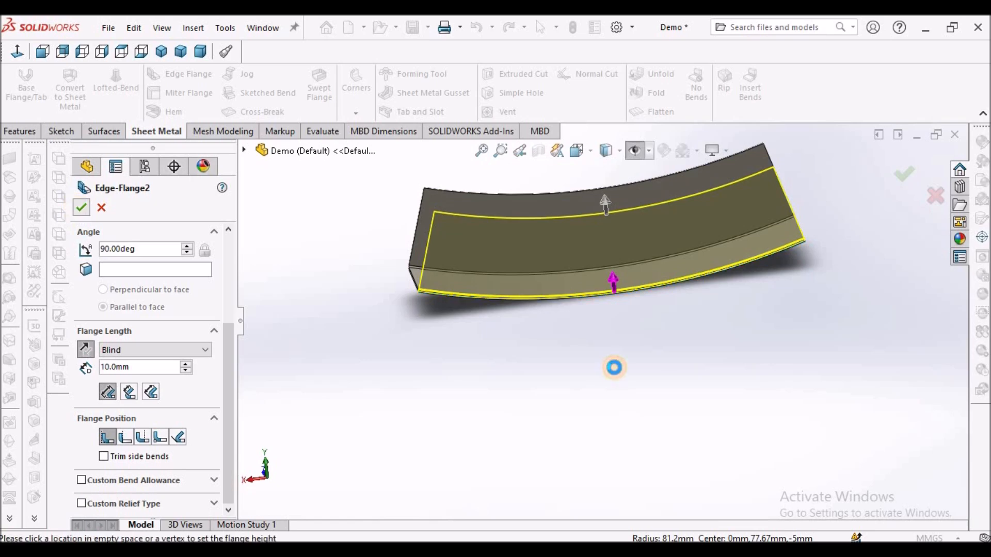
pyautogui.press('Return')
pyautogui.moveTo(582, 283); pyautogui.dragTo(728, 337, button='middle')
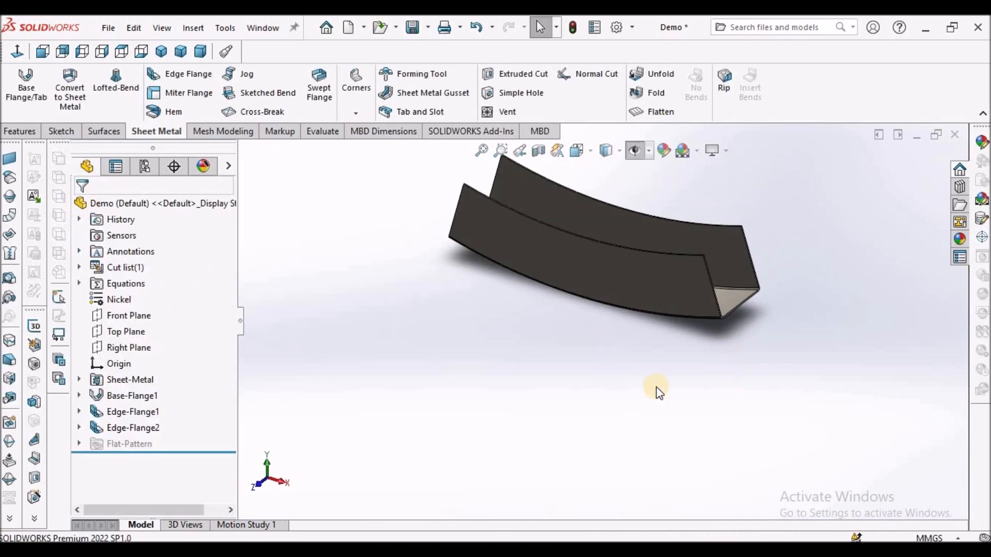
# - Start a sketch on the Front Plane and set the display style to Hidden Lines Removed
pyautogui.click(122, 314)
pyautogui.click(71, 132)
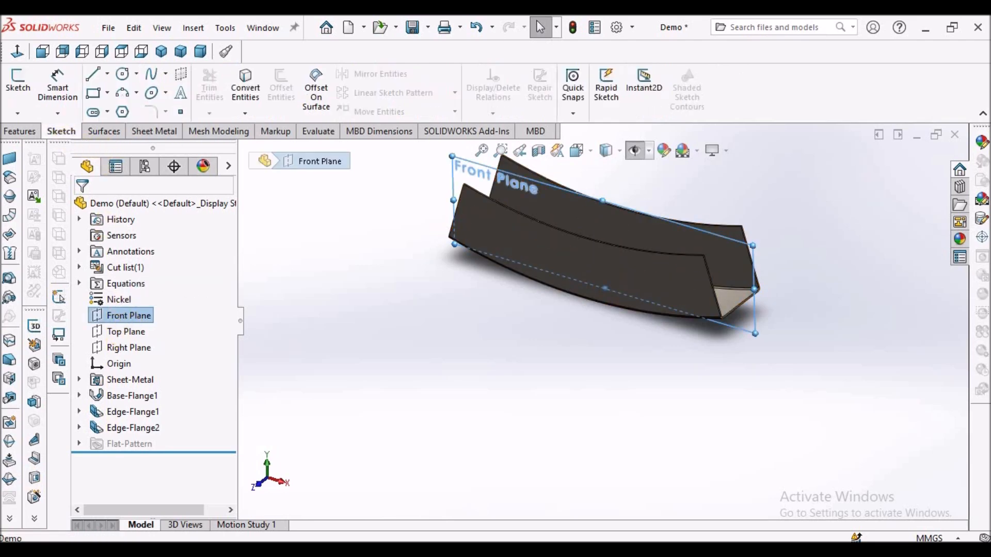
pyautogui.click(26, 82)
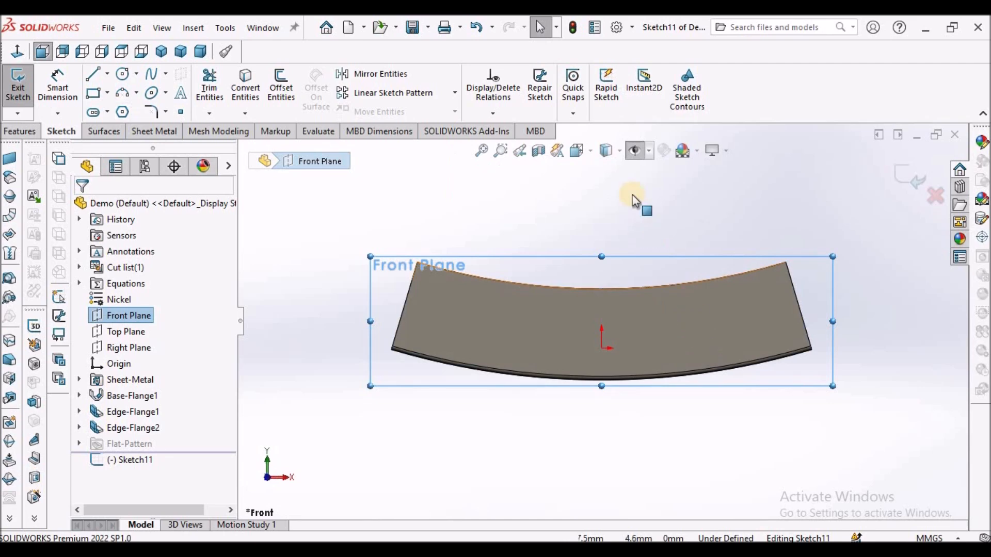
pyautogui.click(619, 154)
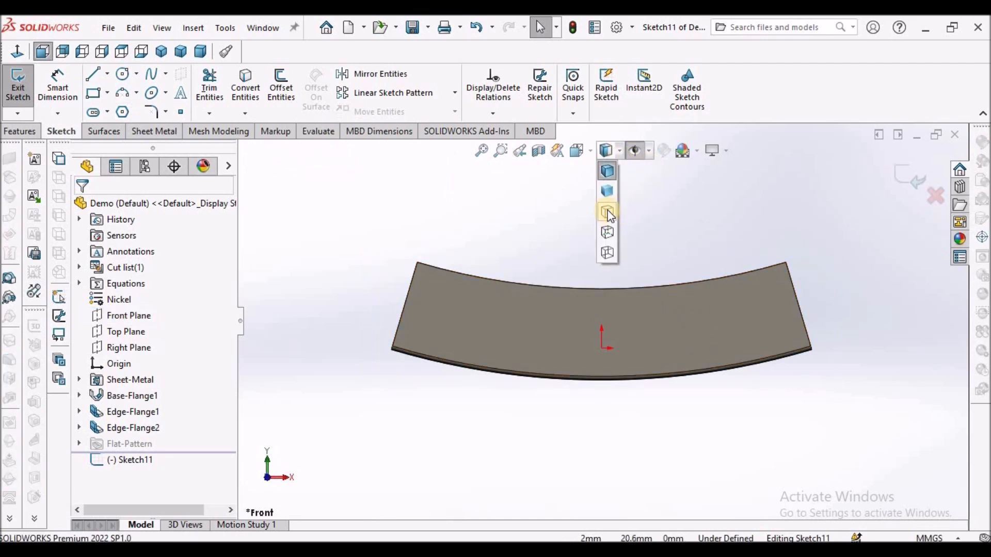
pyautogui.click(608, 212)
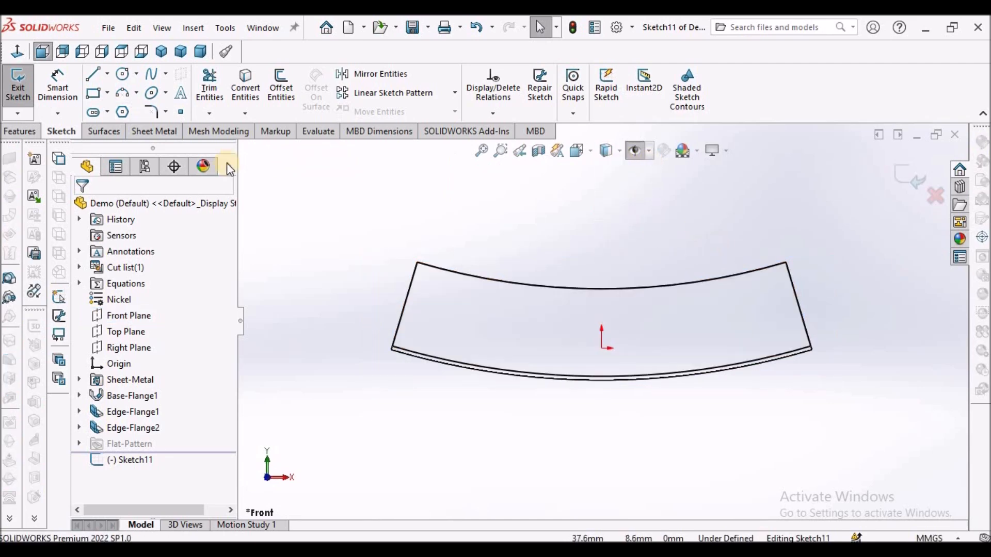
# - Draw a horizontal construction centerline connecting the two inner lower end corners of the curved flange profile
pyautogui.click(106, 75)
pyautogui.click(124, 107)
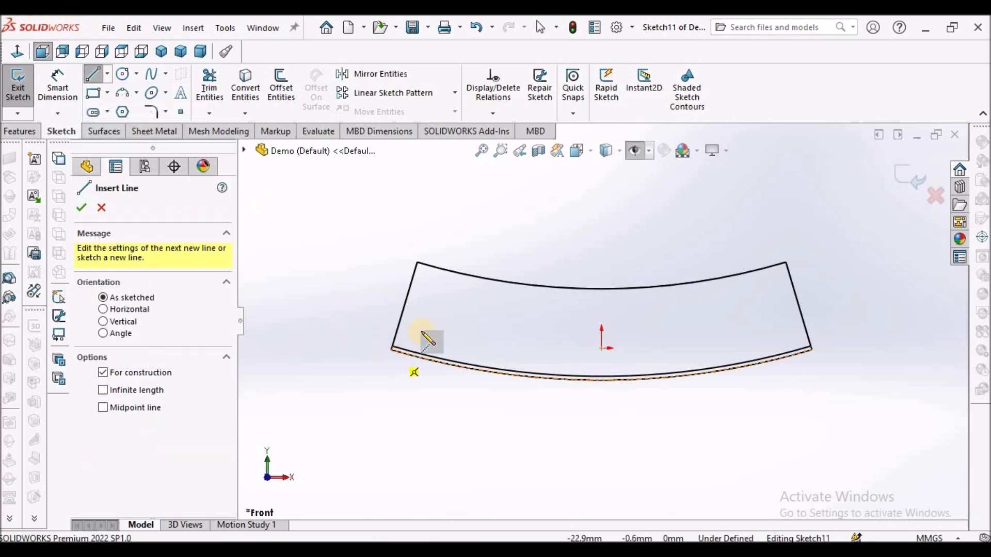
pyautogui.scroll(-5, 427, 340)
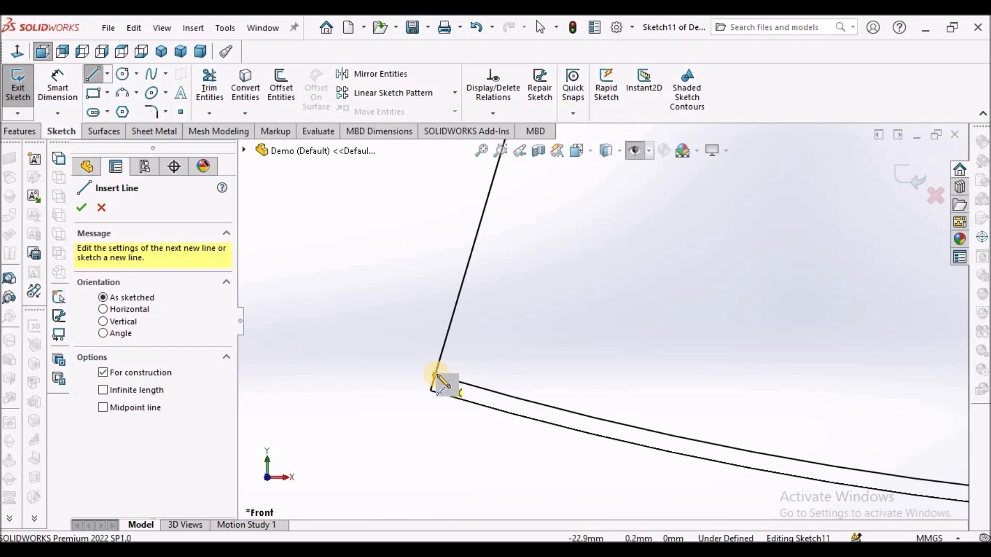
pyautogui.click(436, 379)
pyautogui.scroll(5, 664, 380)
pyautogui.scroll(-4, 659, 343)
pyautogui.scroll(-2, 640, 351)
pyautogui.scroll(-1, 640, 351)
pyautogui.click(621, 336)
pyautogui.rightClick(428, 254)
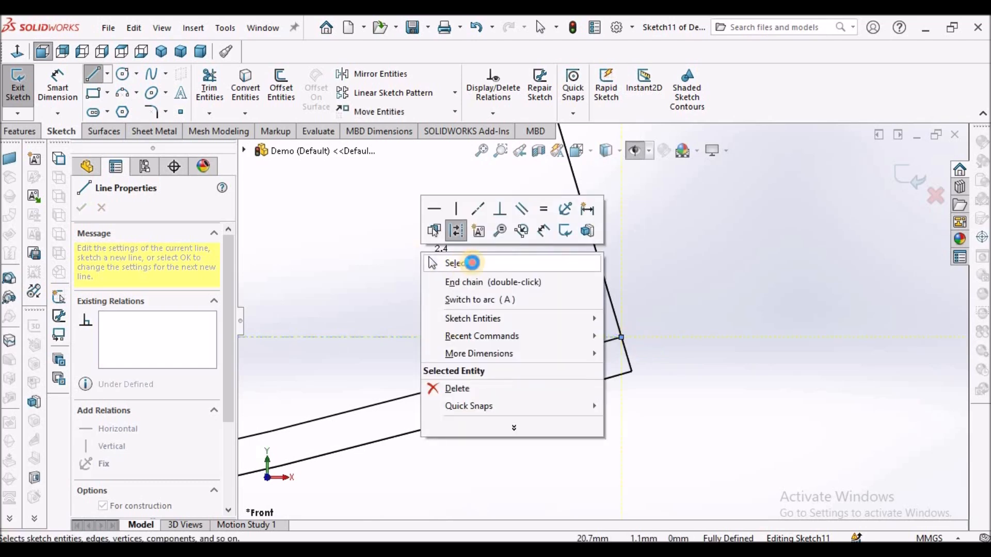
pyautogui.click(461, 263)
pyautogui.scroll(3, 730, 328)
pyautogui.scroll(4, 576, 338)
pyautogui.scroll(-3, 504, 316)
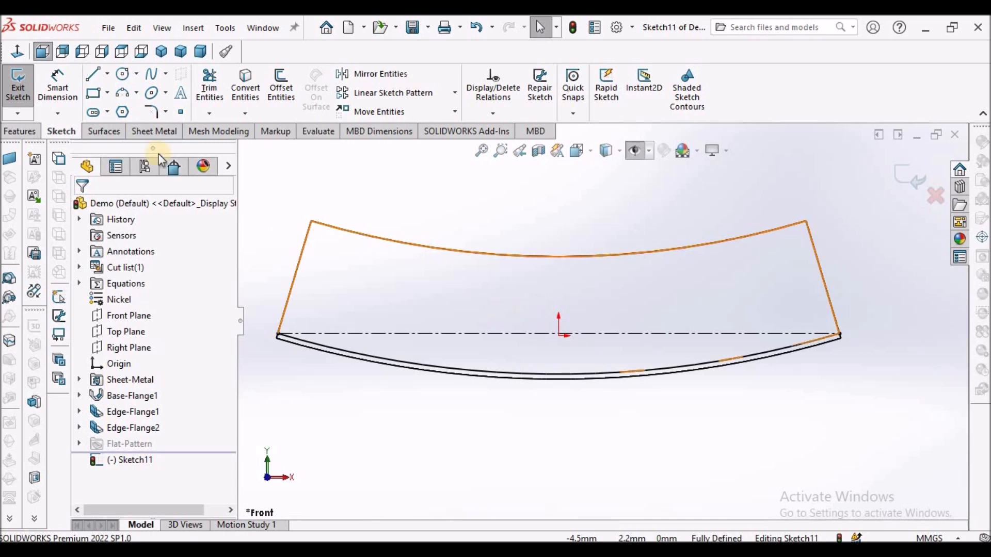
# - Draw a line about 5.8 mm long rising inward from the centerline's left endpoint
pyautogui.click(110, 75)
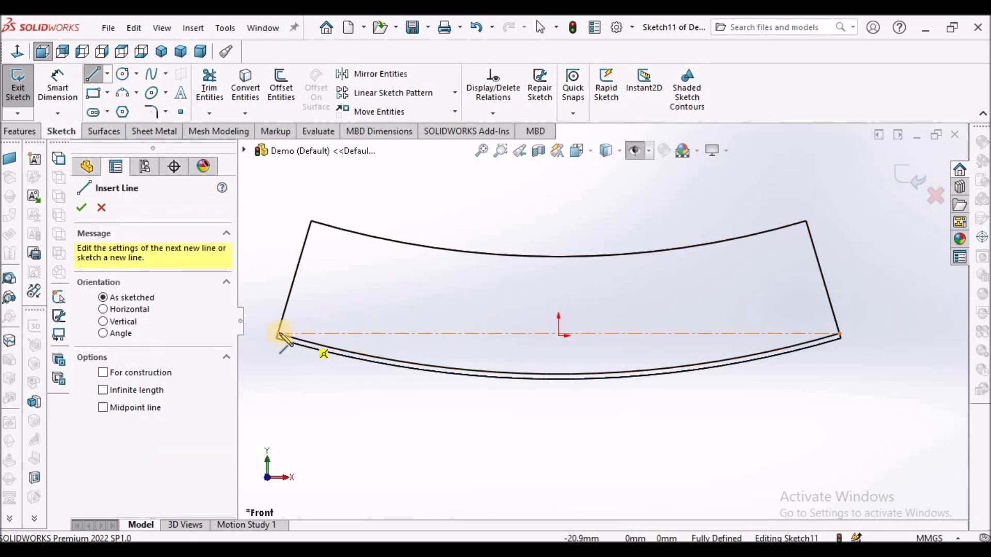
pyautogui.click(279, 334)
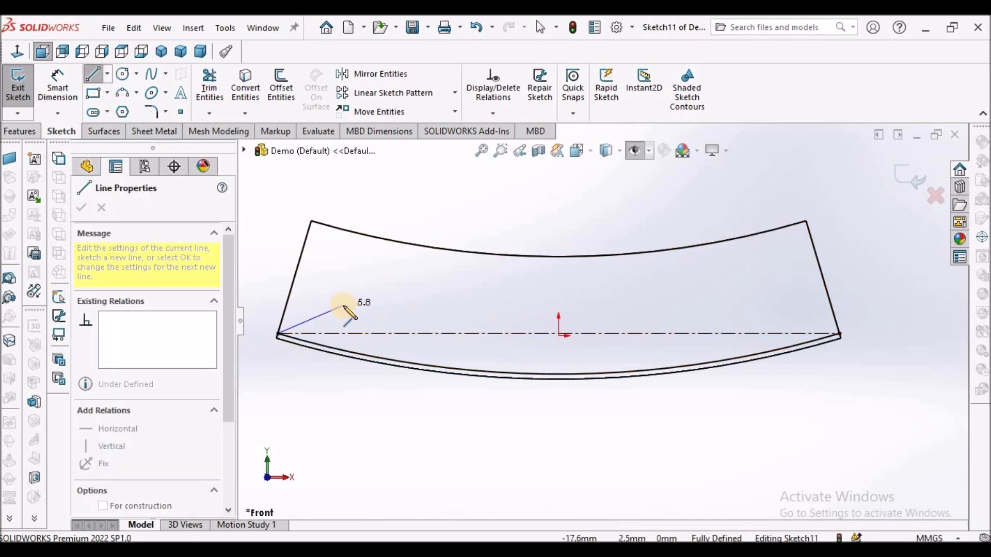
pyautogui.click(343, 306)
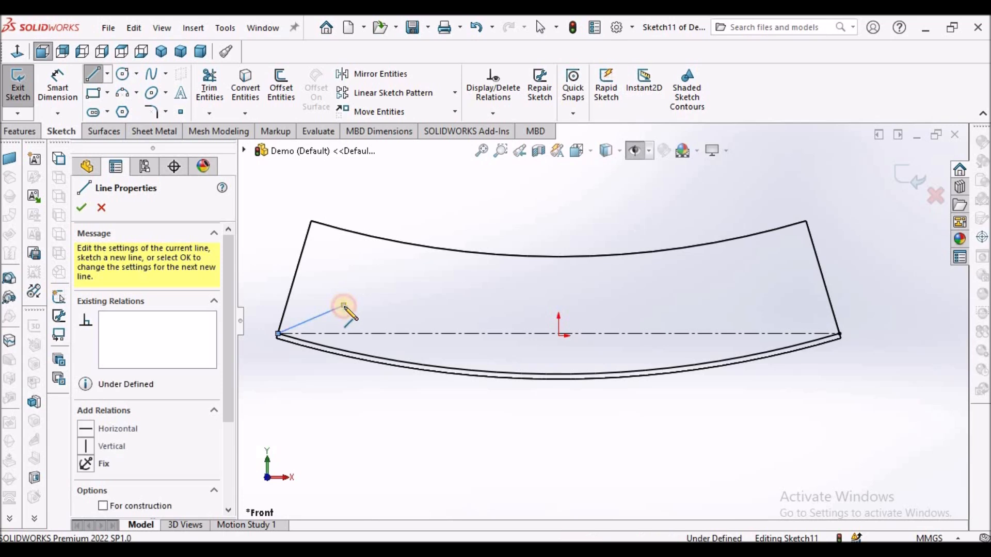
pyautogui.rightClick(364, 192)
pyautogui.click(388, 201)
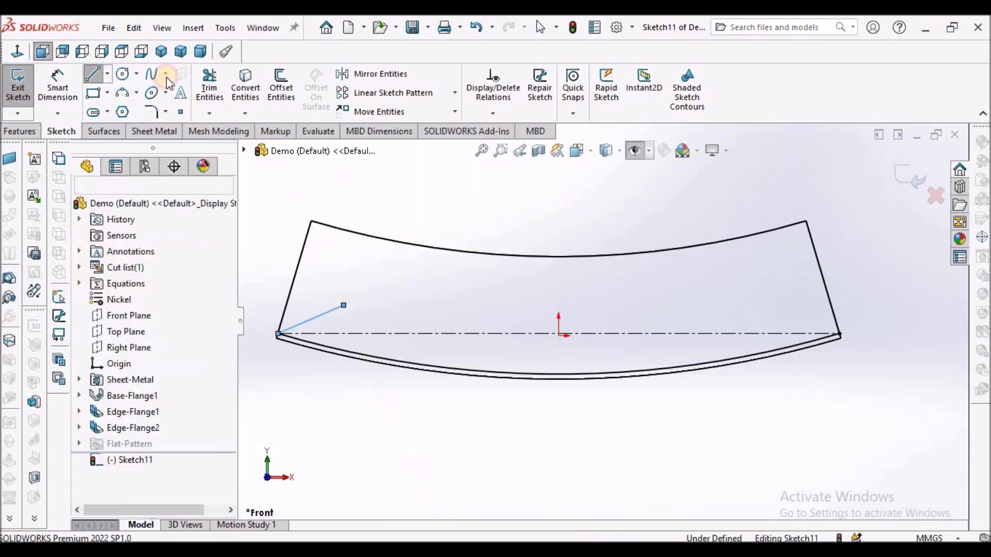
# - Draw a downward-bulging 3 Point Arc spanning about 8 mm from the short line's upper end toward the sketch center
pyautogui.click(136, 93)
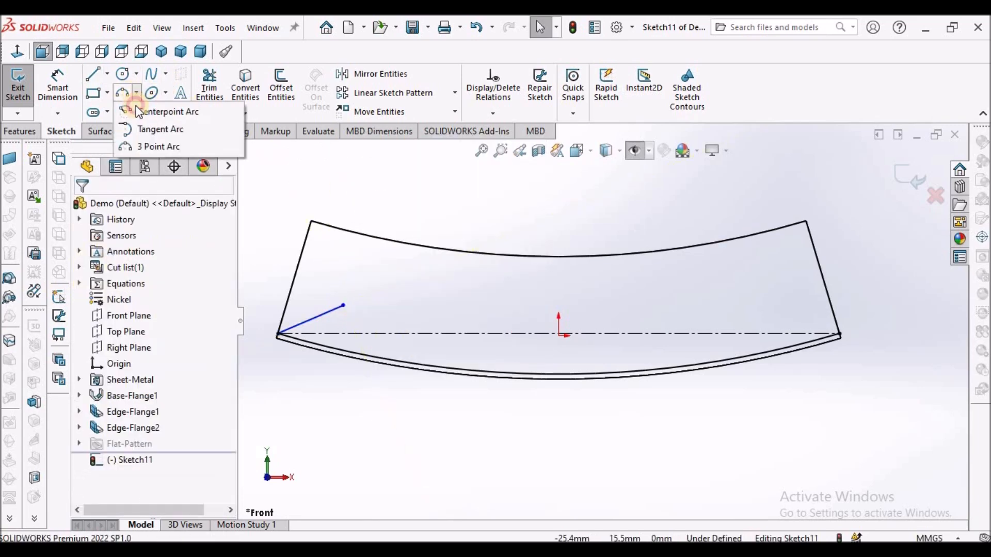
pyautogui.click(148, 147)
pyautogui.scroll(-2, 362, 323)
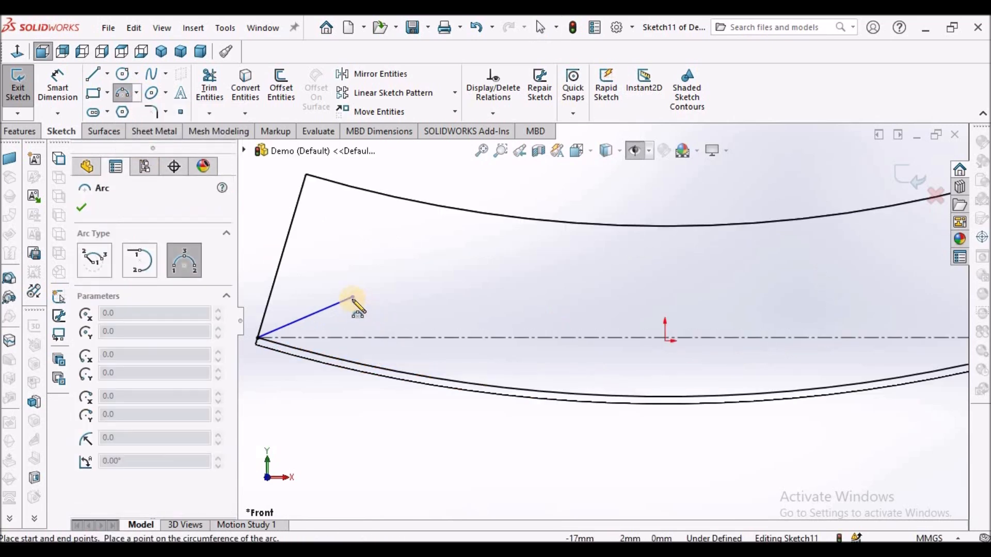
pyautogui.click(352, 297)
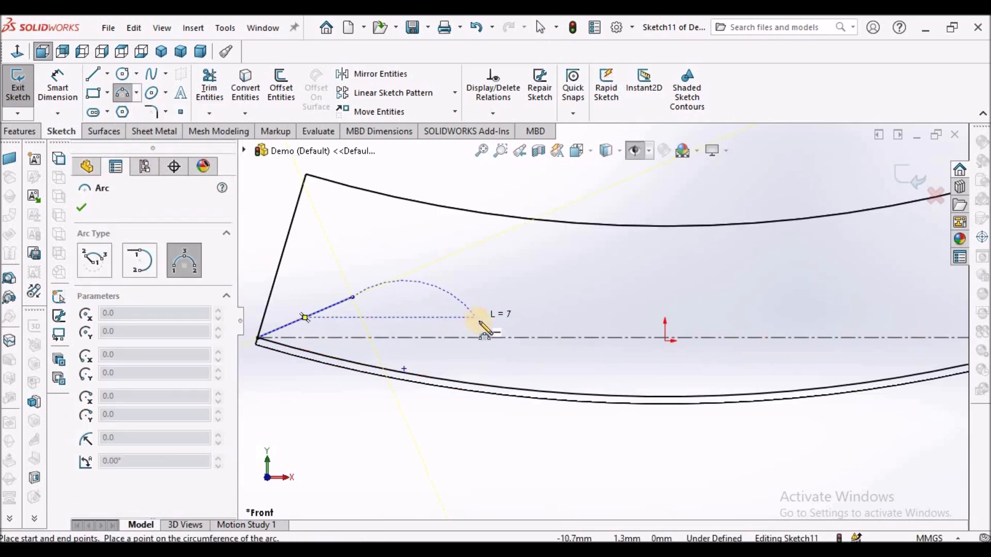
pyautogui.click(505, 322)
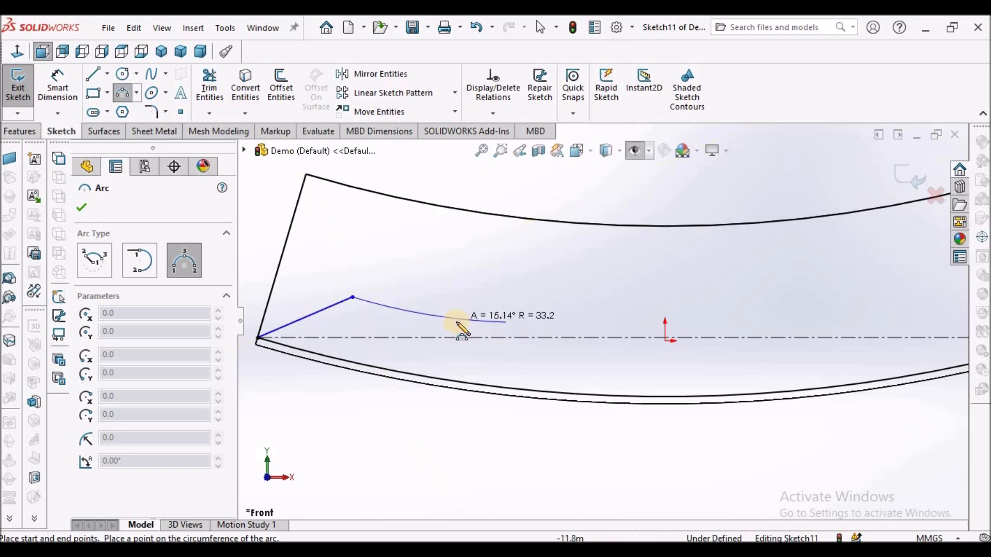
pyautogui.click(445, 317)
pyautogui.rightClick(266, 195)
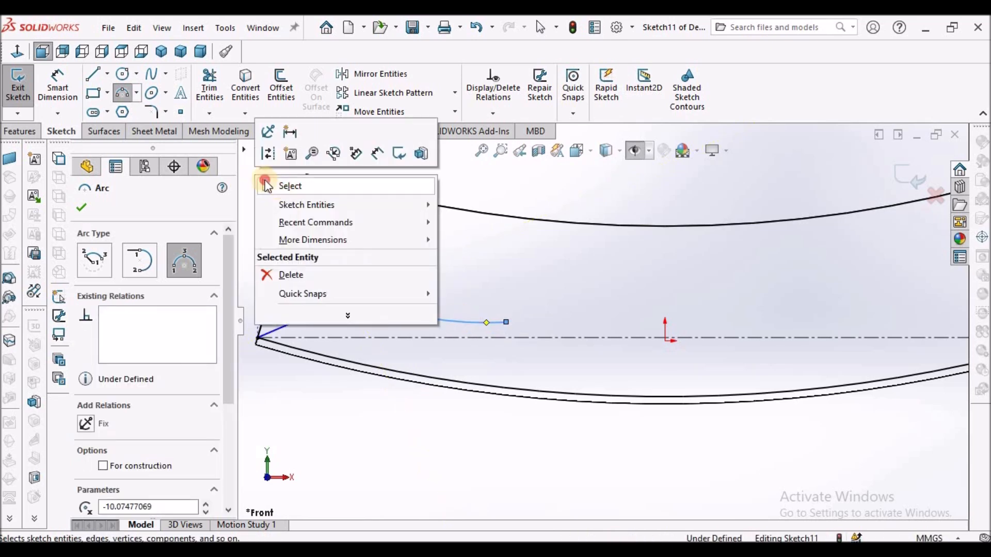
pyautogui.click(288, 187)
# - Draw a slightly rising line about 14 mm long from the arc's inner end, passing above the origin
pyautogui.click(93, 74)
pyautogui.press('f')
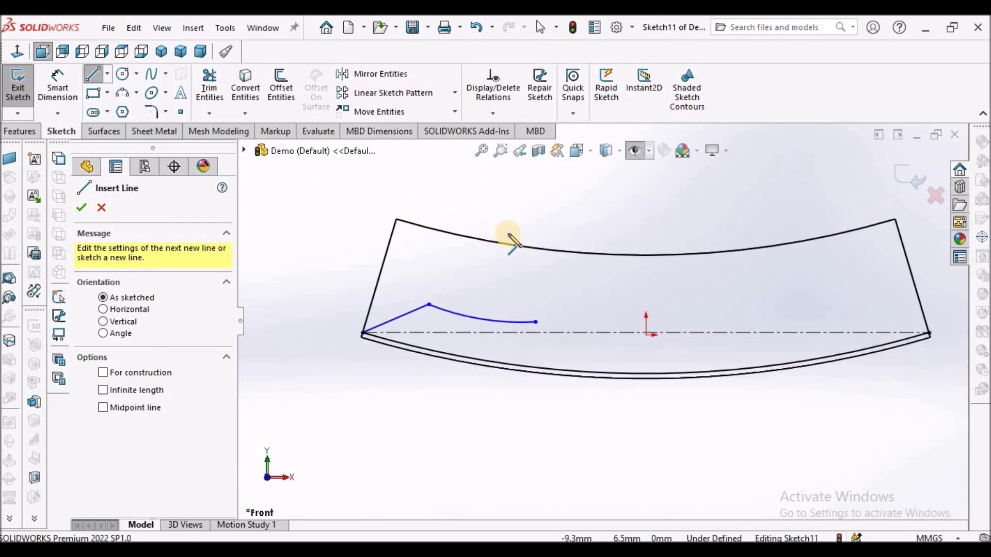
pyautogui.scroll(-3, 580, 310)
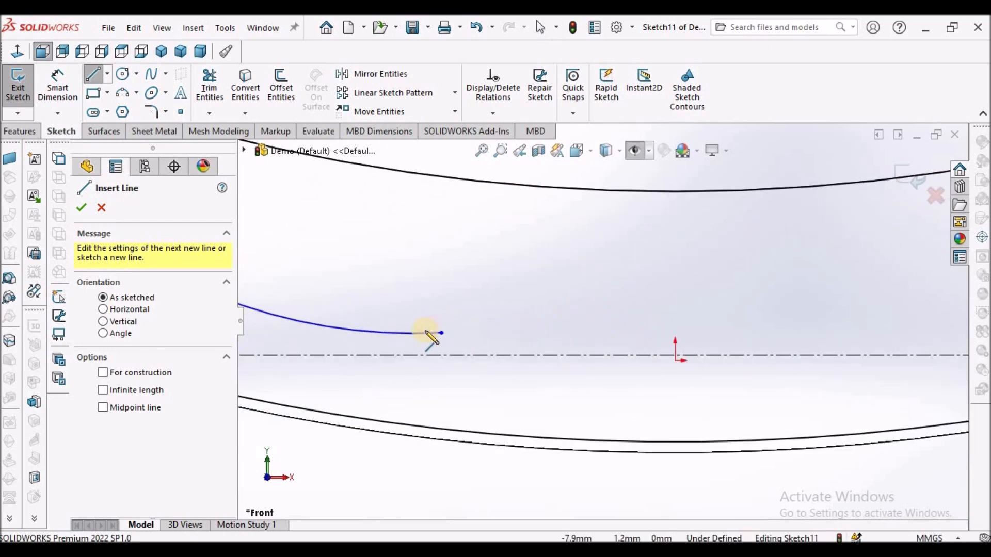
pyautogui.click(441, 333)
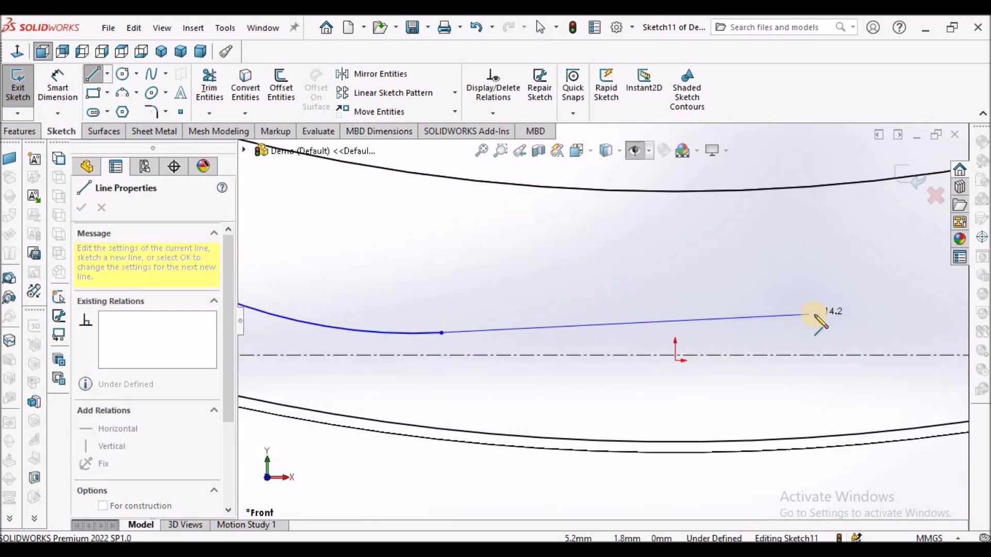
pyautogui.rightClick(651, 277)
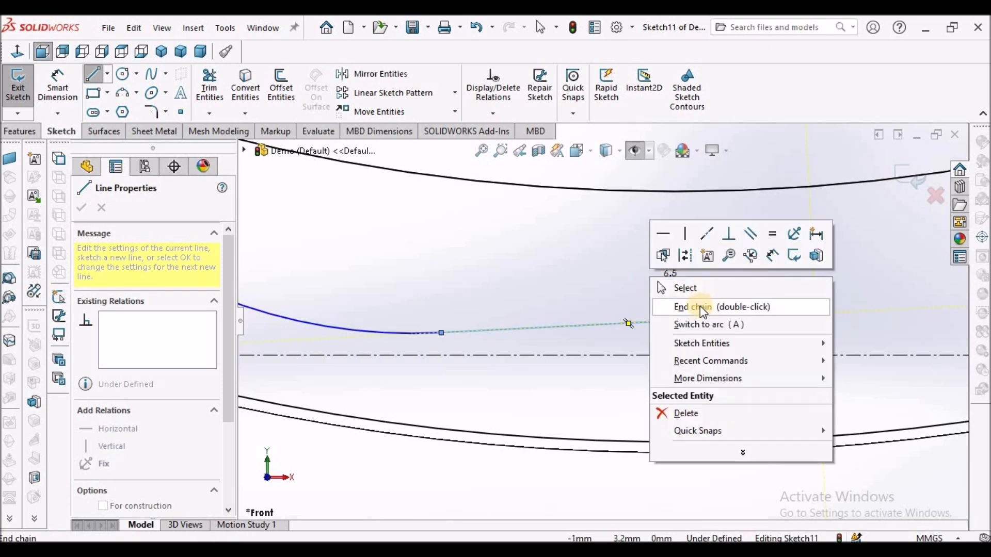
pyautogui.click(684, 284)
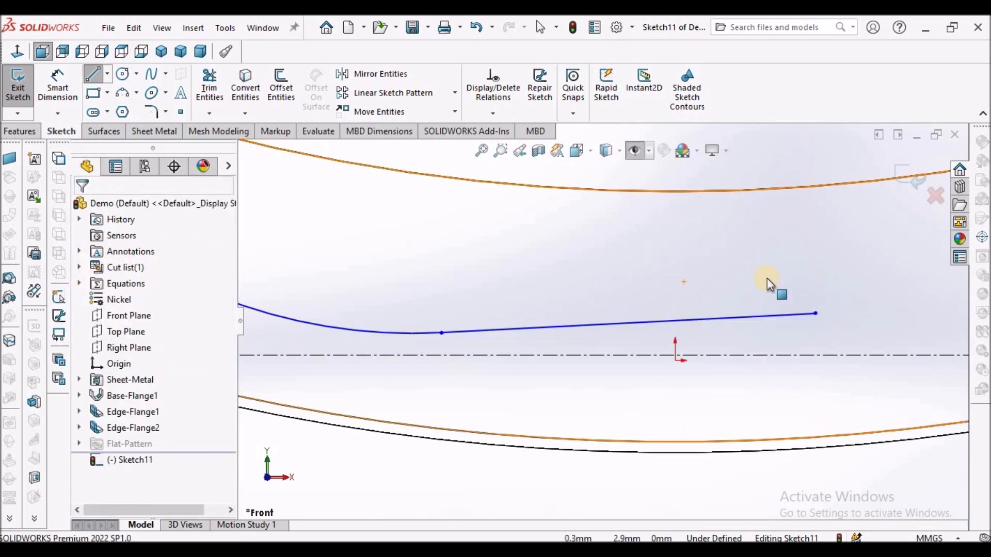
pyautogui.scroll(3, 763, 273)
pyautogui.scroll(-4, 756, 276)
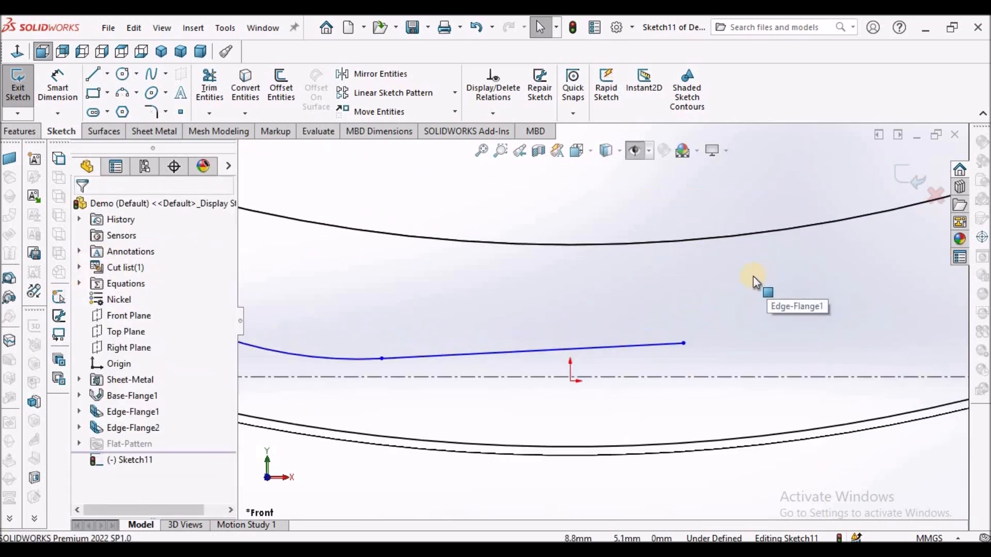
# - Draw an upward-curving 3 Point Arc from the middle line's right end toward the right side of the flange
pyautogui.click(129, 94)
pyautogui.click(660, 360)
pyautogui.click(850, 293)
pyautogui.click(791, 324)
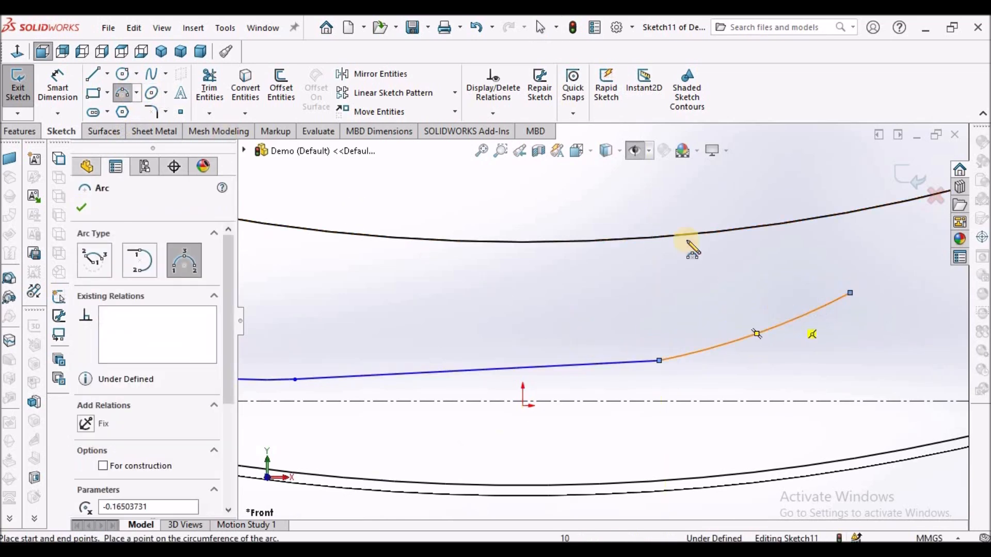
pyautogui.rightClick(638, 201)
pyautogui.press('Escape')
pyautogui.press('Escape')
# - Draw a line from the right arc's upper end down to the centerline's right endpoint
pyautogui.click(94, 74)
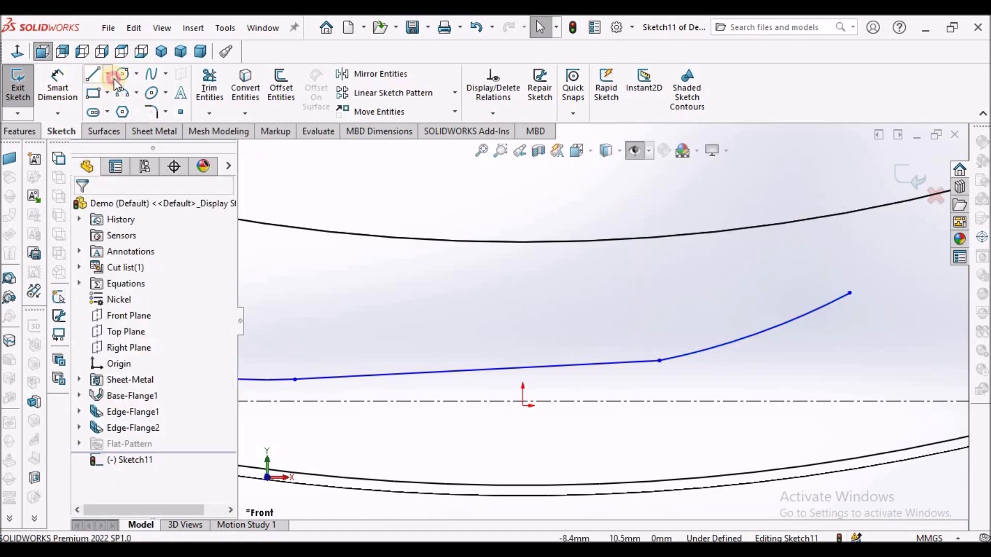
pyautogui.press('f')
pyautogui.scroll(-3, 698, 344)
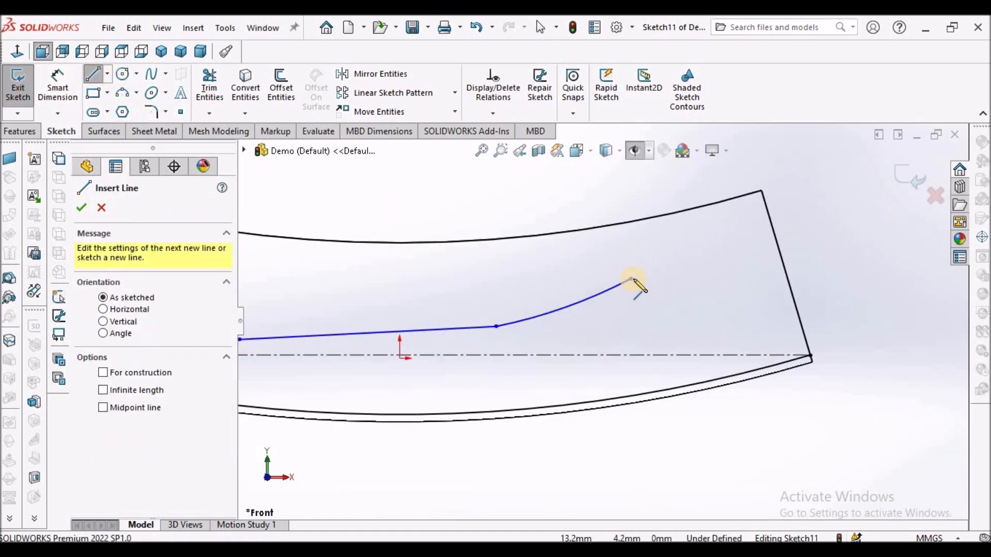
pyautogui.click(630, 279)
pyautogui.scroll(-1, 804, 356)
pyautogui.click(802, 355)
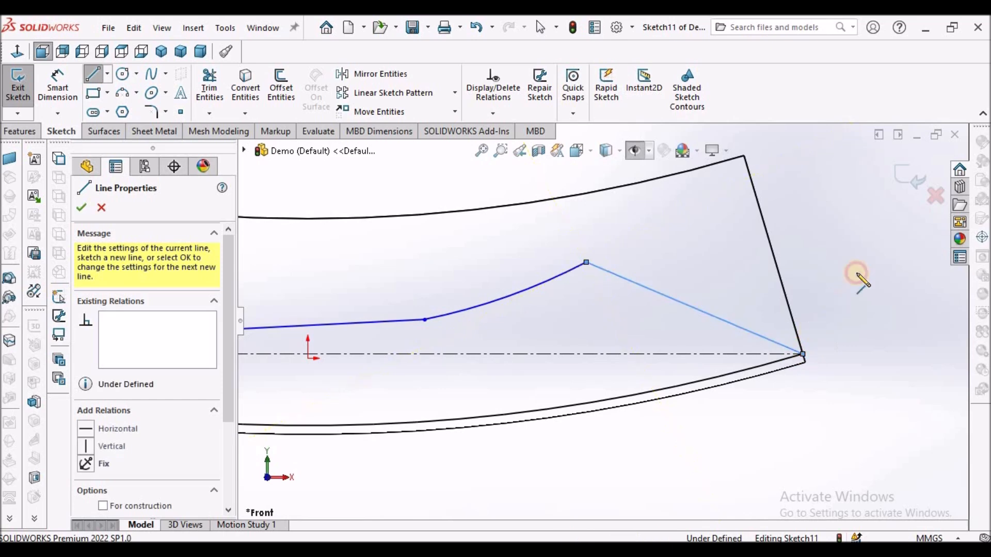
pyautogui.rightClick(856, 271)
pyautogui.click(871, 284)
pyautogui.scroll(5, 826, 356)
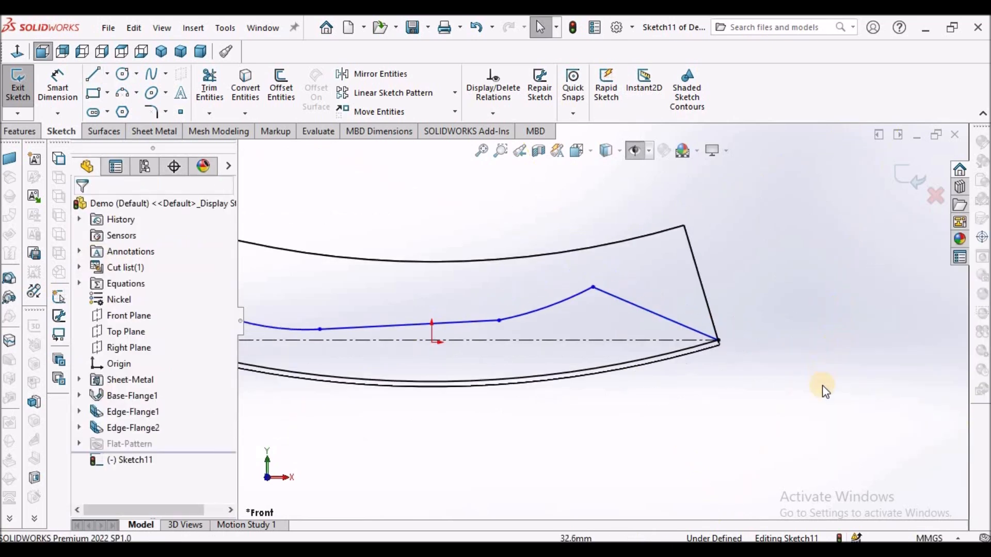
# - Dimension the horizontal distance from the middle line's left end to the origin as 8.8 mm
pyautogui.click(63, 83)
pyautogui.scroll(-2, 422, 326)
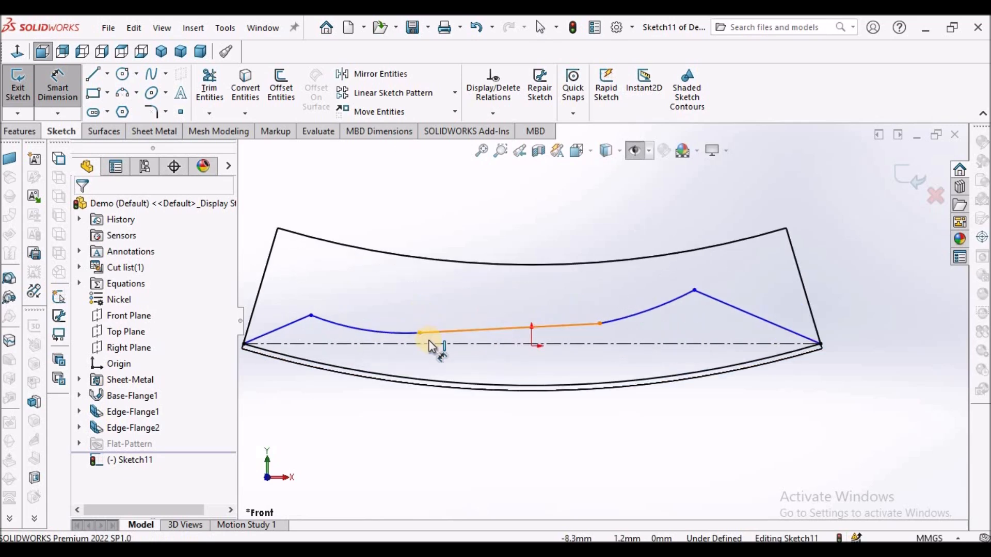
pyautogui.click(419, 333)
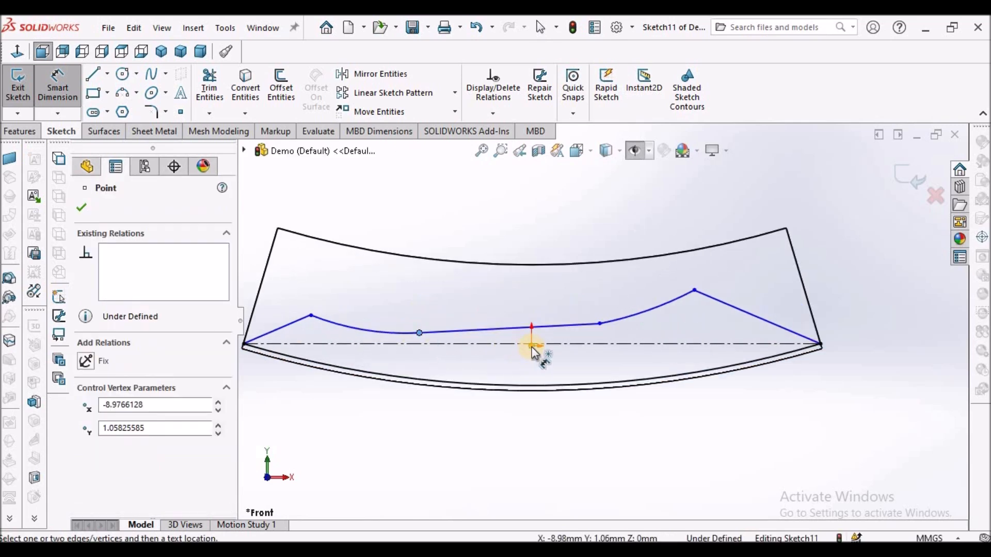
pyautogui.click(531, 344)
pyautogui.click(503, 432)
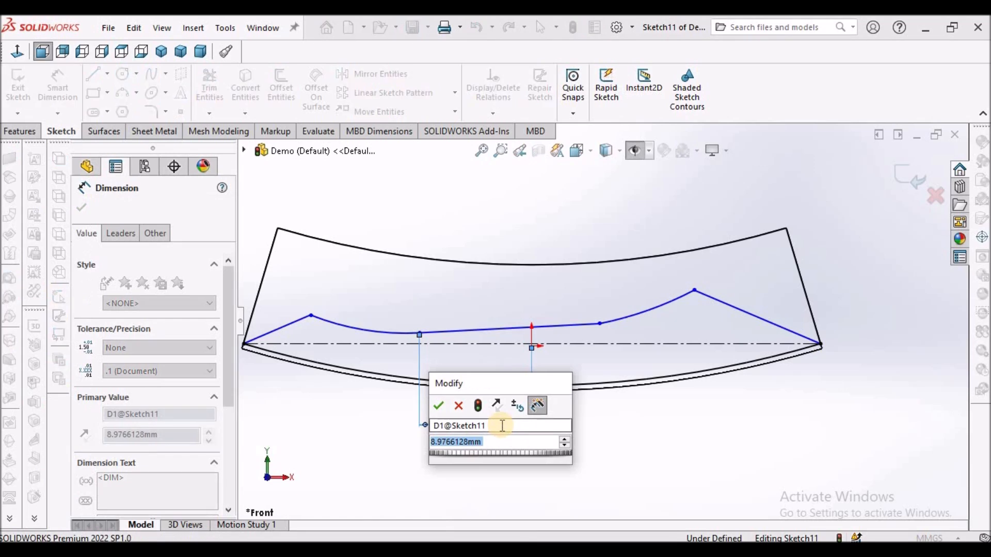
pyautogui.write('8.8')
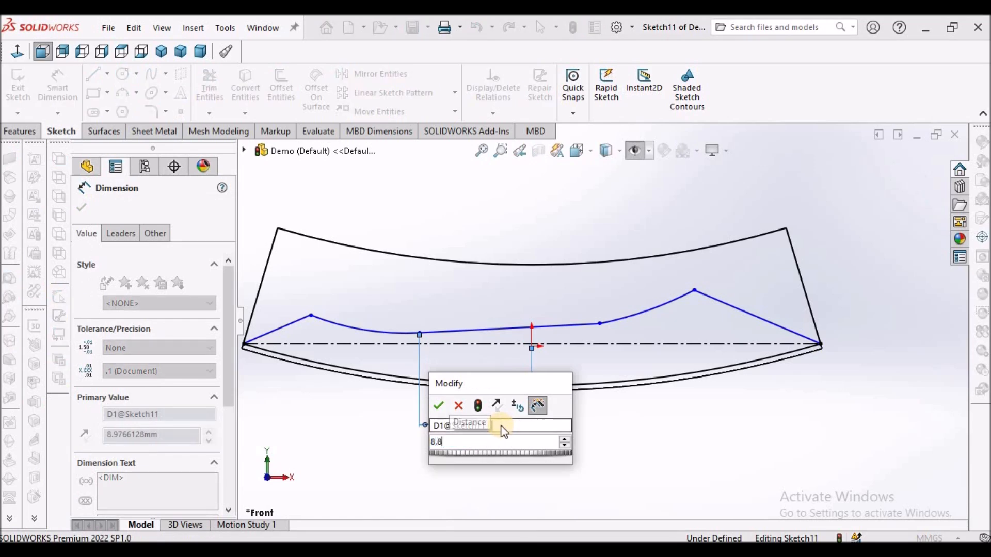
pyautogui.press('Return')
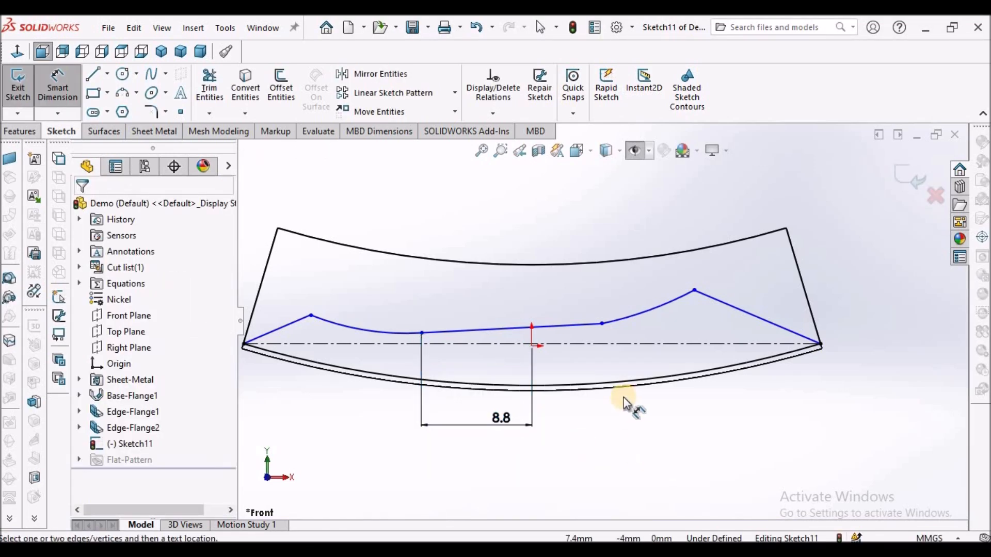
# - Dimension the horizontal distance from the origin to the middle line's right end as 5 mm
pyautogui.click(533, 350)
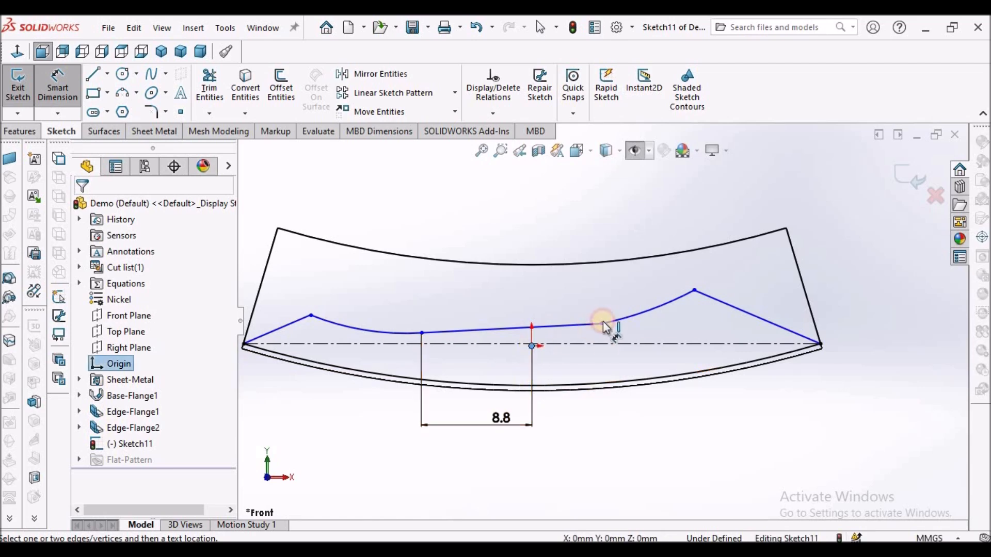
pyautogui.click(602, 325)
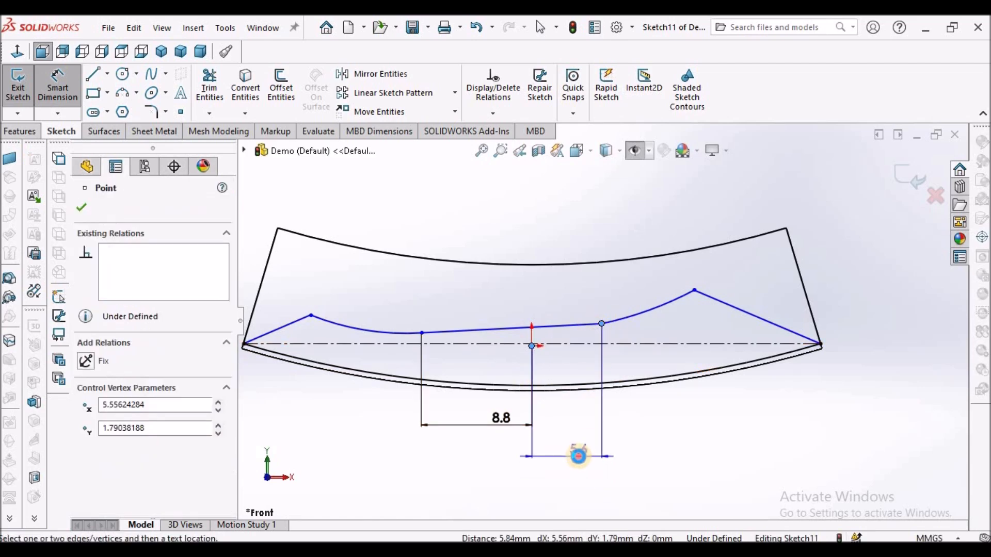
pyautogui.click(578, 457)
pyautogui.write('5')
pyautogui.press('Return')
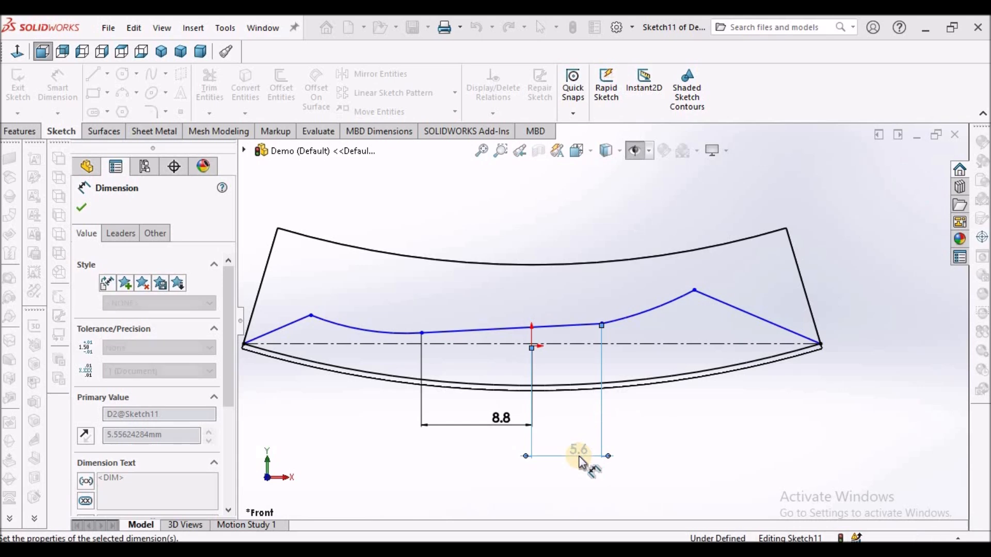
pyautogui.click(769, 459)
# - Set the angle between the construction centerline and the middle line to 1 degree
pyautogui.scroll(-2, 589, 360)
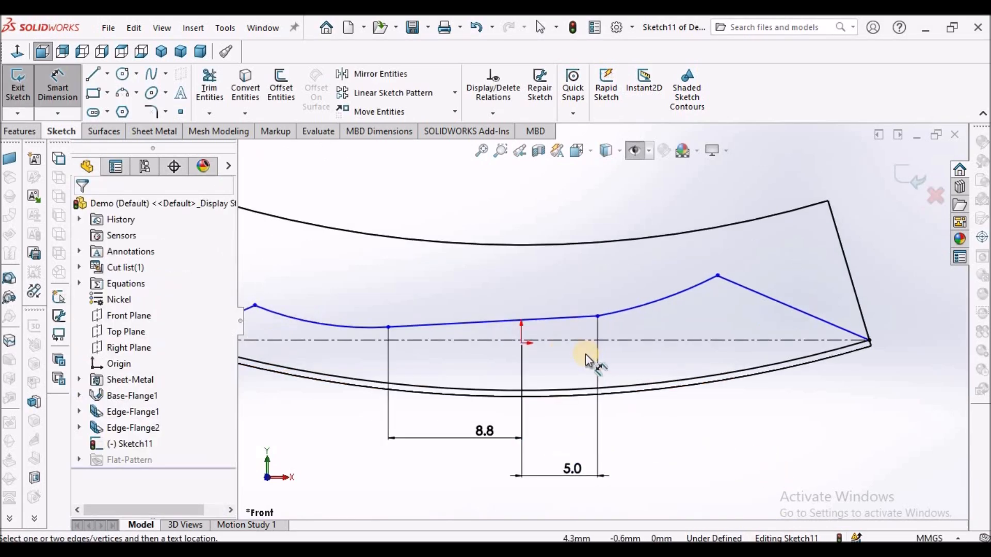
pyautogui.scroll(-2, 590, 361)
pyautogui.click(568, 337)
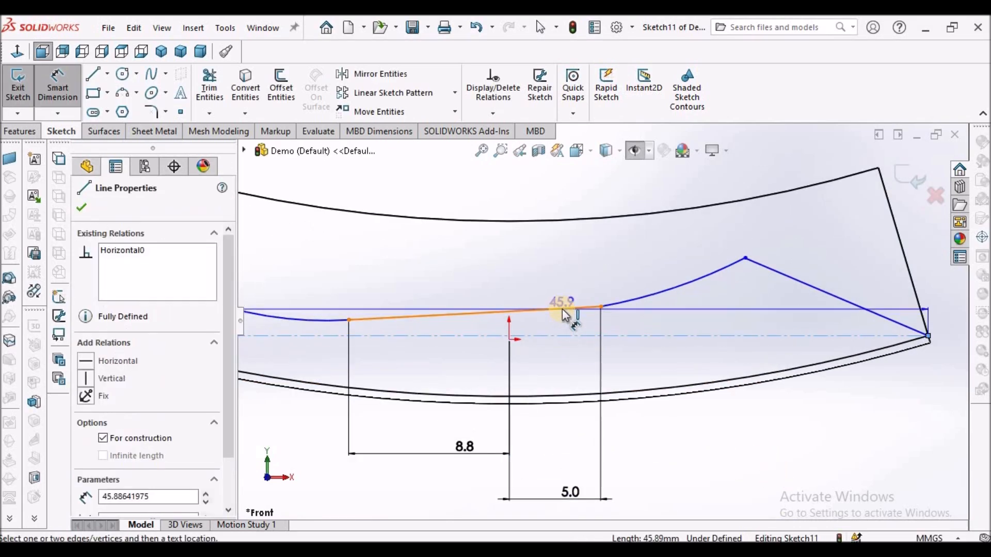
pyautogui.click(568, 310)
pyautogui.click(590, 330)
pyautogui.write('1')
pyautogui.press('Return')
pyautogui.click(696, 437)
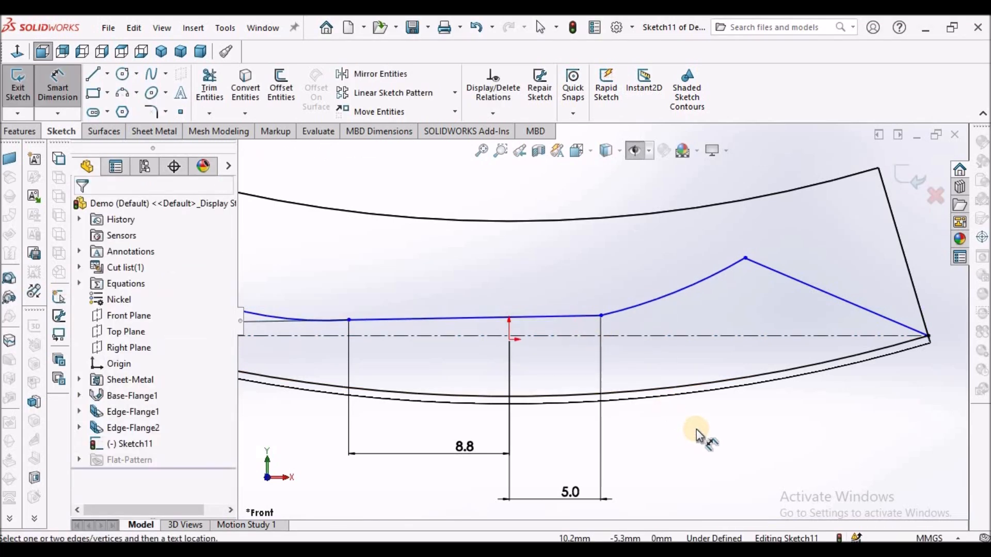
# - Dimension the right arc's radius as 13.5 mm
pyautogui.scroll(2, 696, 436)
pyautogui.scroll(-3, 634, 271)
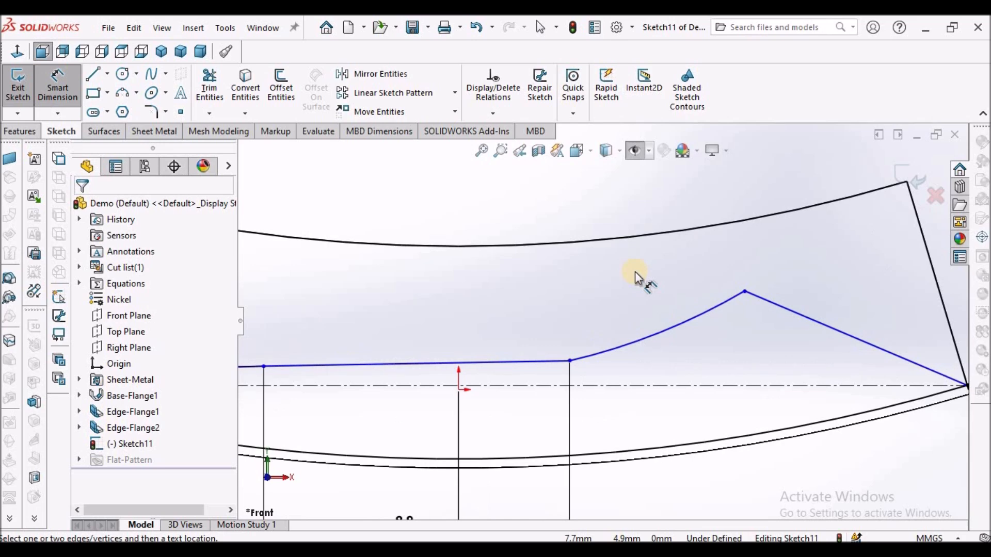
pyautogui.click(662, 330)
pyautogui.click(601, 203)
pyautogui.write('13.5')
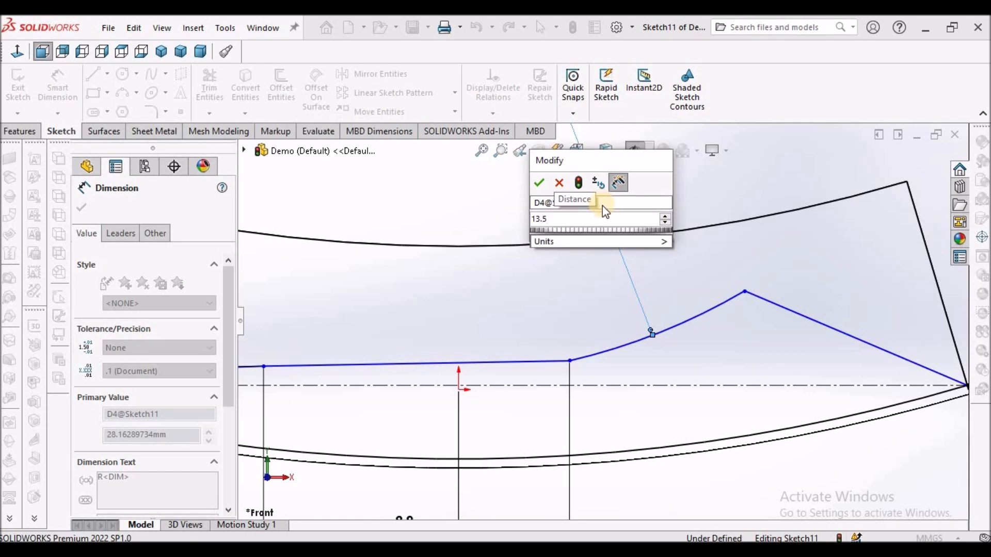
pyautogui.press('Return')
pyautogui.press('Escape')
# - Dimension the left arc's radius as 30 mm
pyautogui.scroll(5, 602, 305)
pyautogui.scroll(-5, 473, 311)
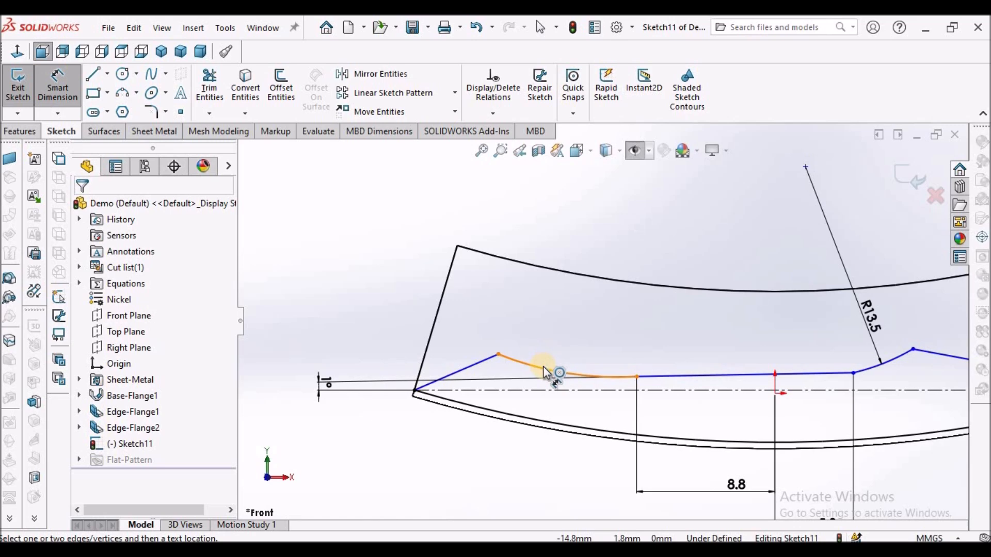
pyautogui.click(544, 368)
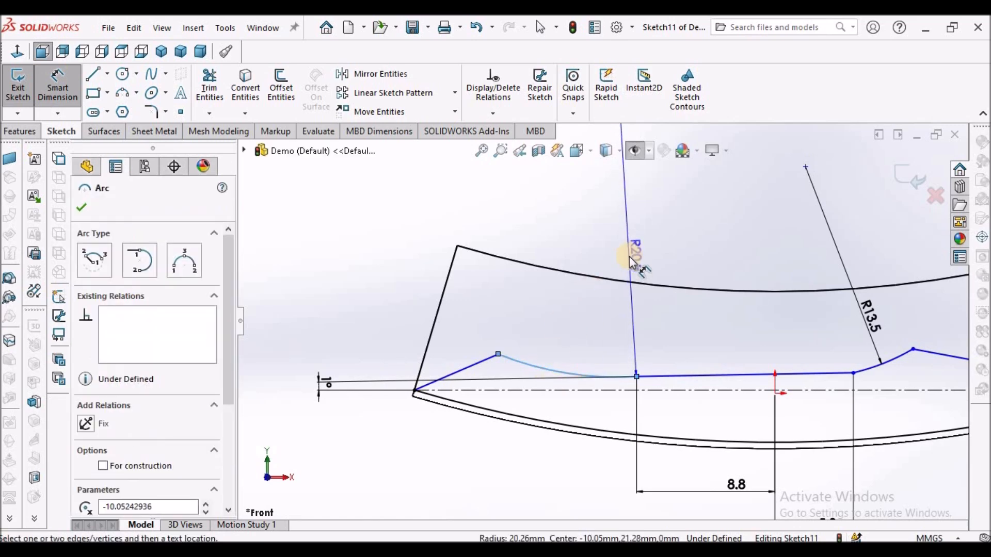
pyautogui.click(591, 261)
pyautogui.write('30')
pyautogui.press('Return')
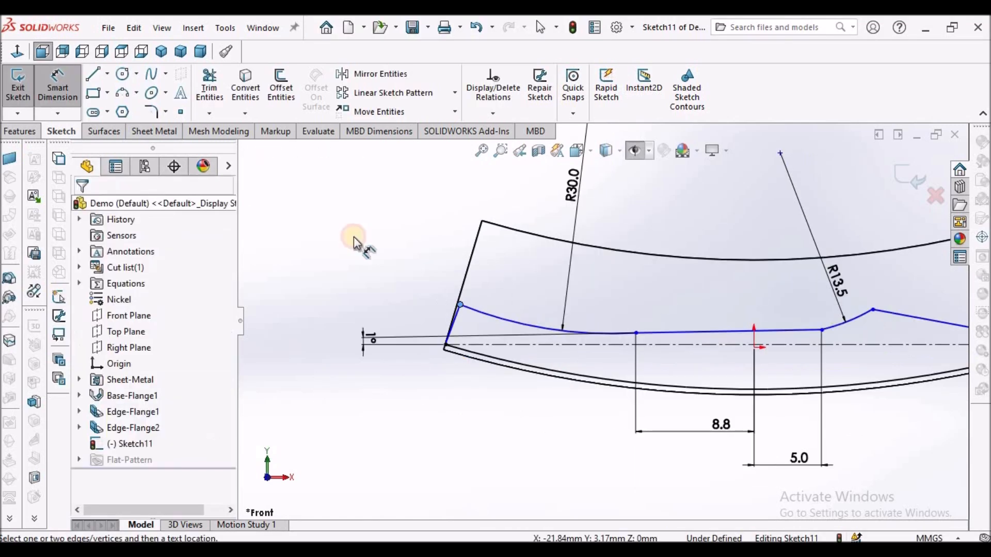
# - Move the 1-degree angle dimension from the sketch's left end to beside the right arc
pyautogui.click(363, 339)
pyautogui.rightClick(361, 271)
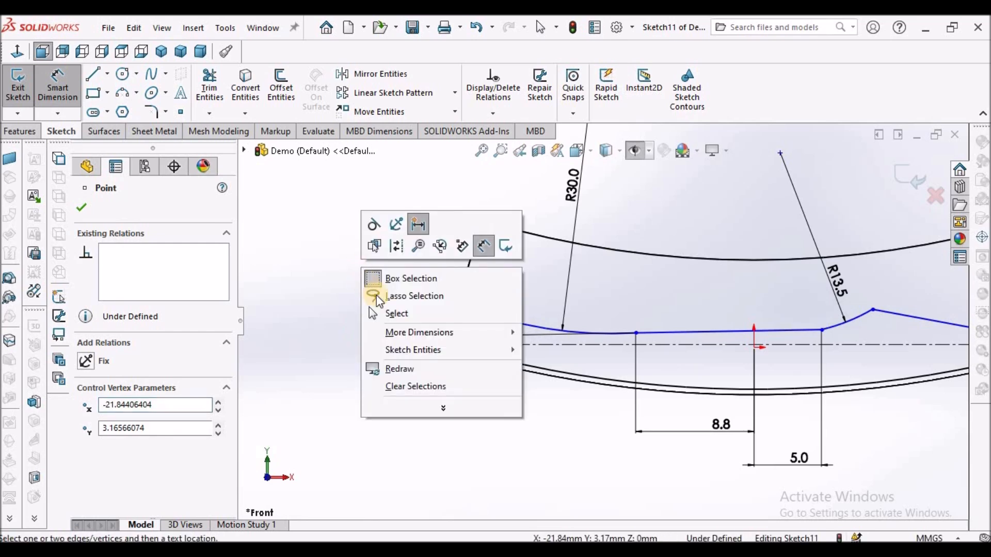
pyautogui.click(379, 316)
pyautogui.moveTo(378, 344); pyautogui.dragTo(800, 348)
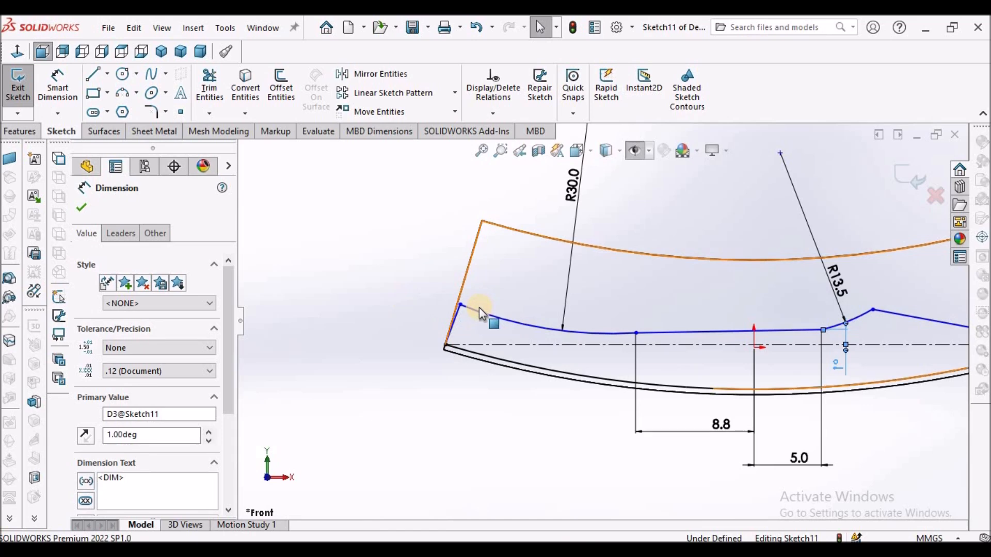
pyautogui.press('Escape')
# - Reposition the left arc's outer endpoint inward, away from the flange's slanted side edge
pyautogui.scroll(-5, 466, 306)
pyautogui.moveTo(450, 303); pyautogui.dragTo(558, 338)
pyautogui.click(401, 319)
pyautogui.scroll(6, 602, 310)
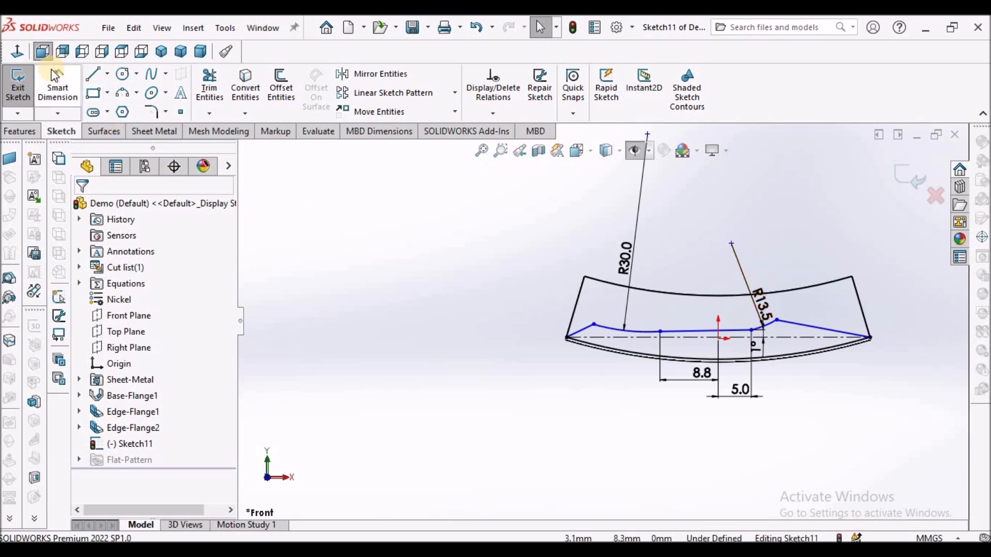
# - Dimension the horizontal distance from the origin to the left arc's outer endpoint as 13.8 mm
pyautogui.click(58, 85)
pyautogui.scroll(-1, 627, 320)
pyautogui.scroll(-2, 760, 344)
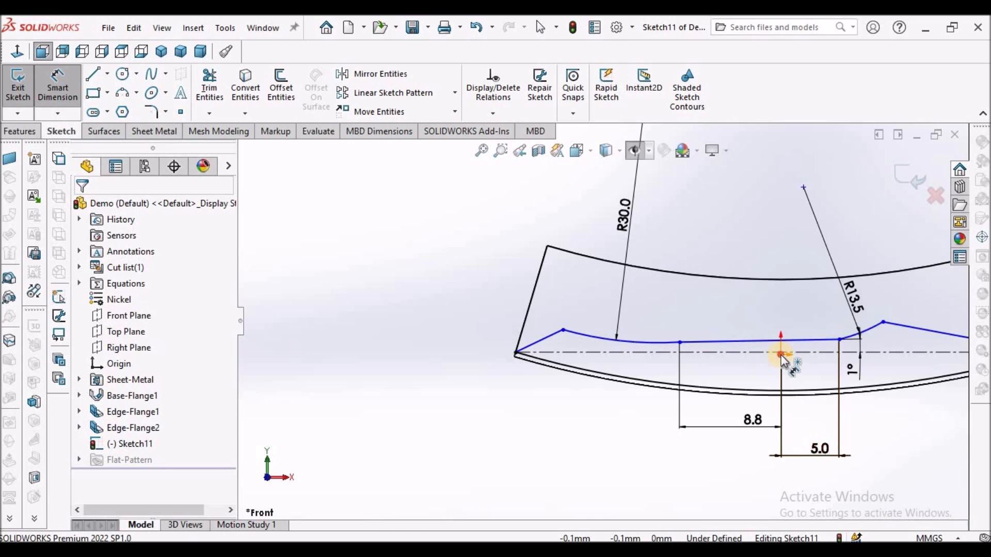
pyautogui.click(781, 355)
pyautogui.click(562, 330)
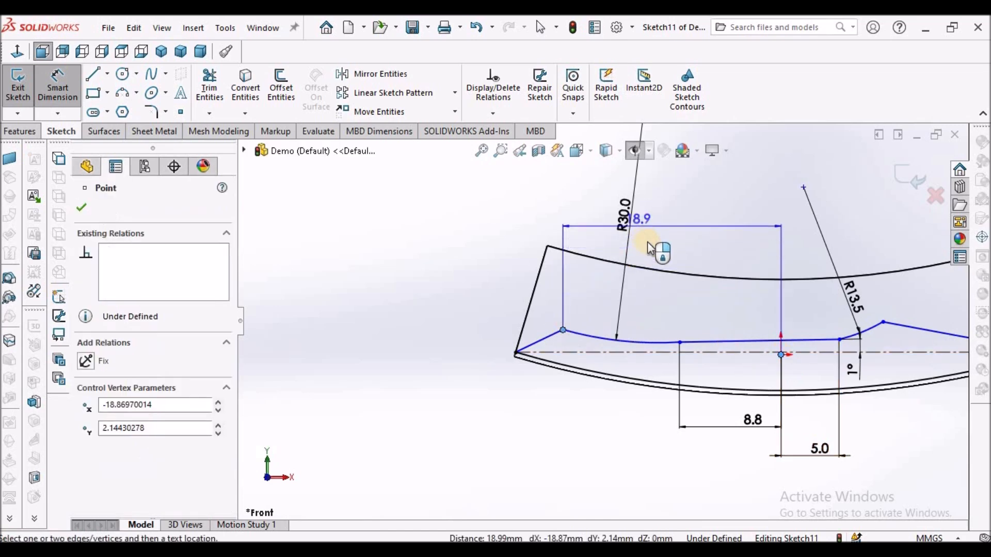
pyautogui.click(649, 243)
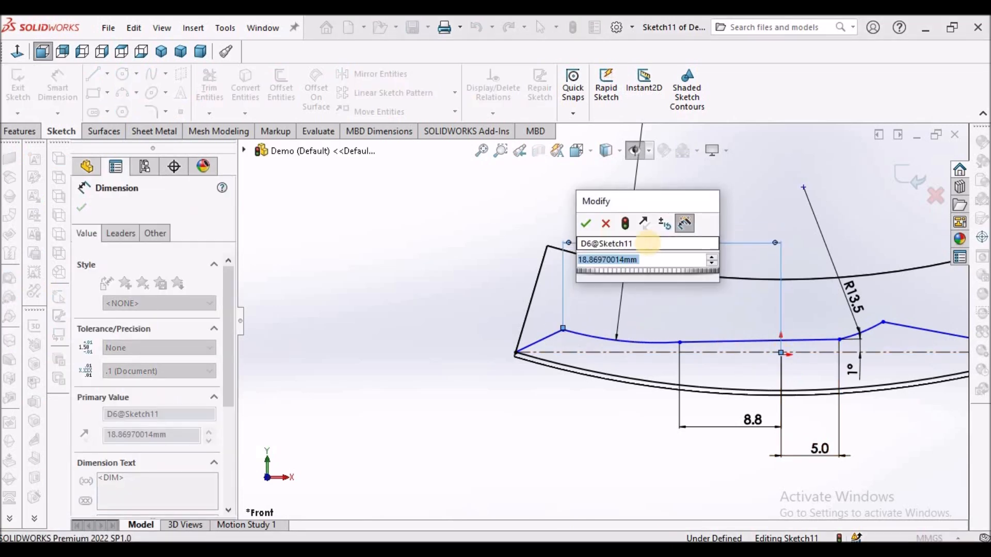
pyautogui.write('13.8')
pyautogui.press('Return')
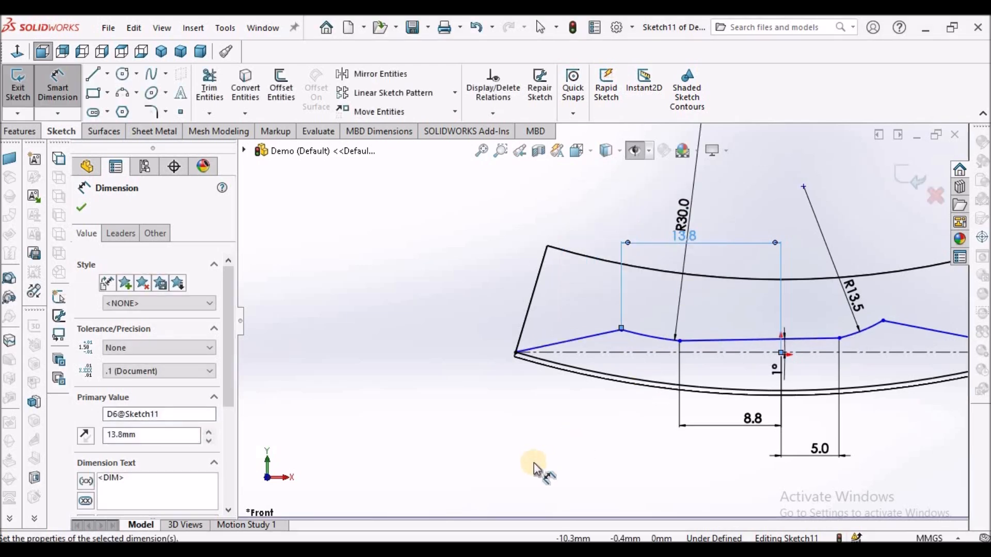
pyautogui.click(542, 460)
# - Dimension the horizontal distance from the origin to the right arc's outer endpoint as 7.4 mm
pyautogui.scroll(4, 817, 327)
pyautogui.scroll(-2, 820, 327)
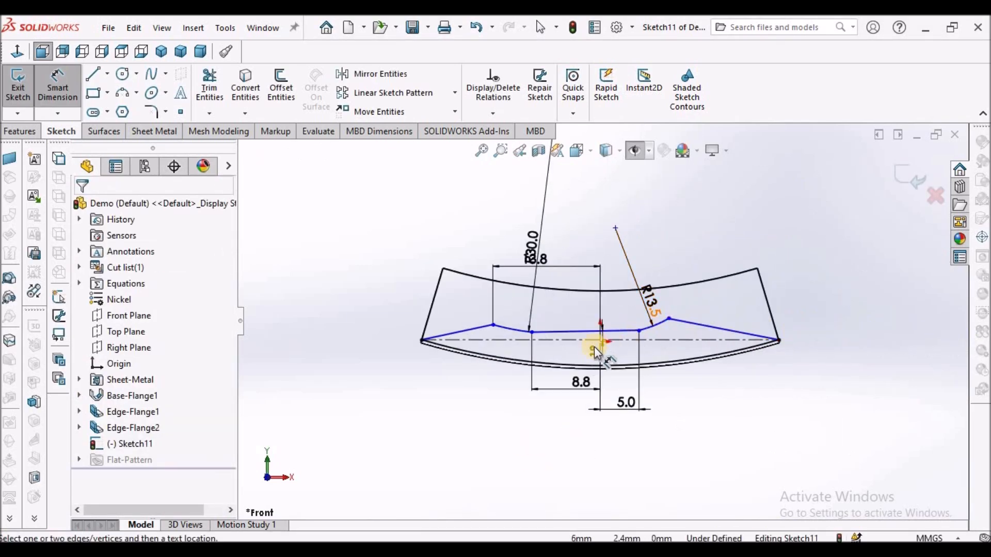
pyautogui.scroll(-3, 597, 349)
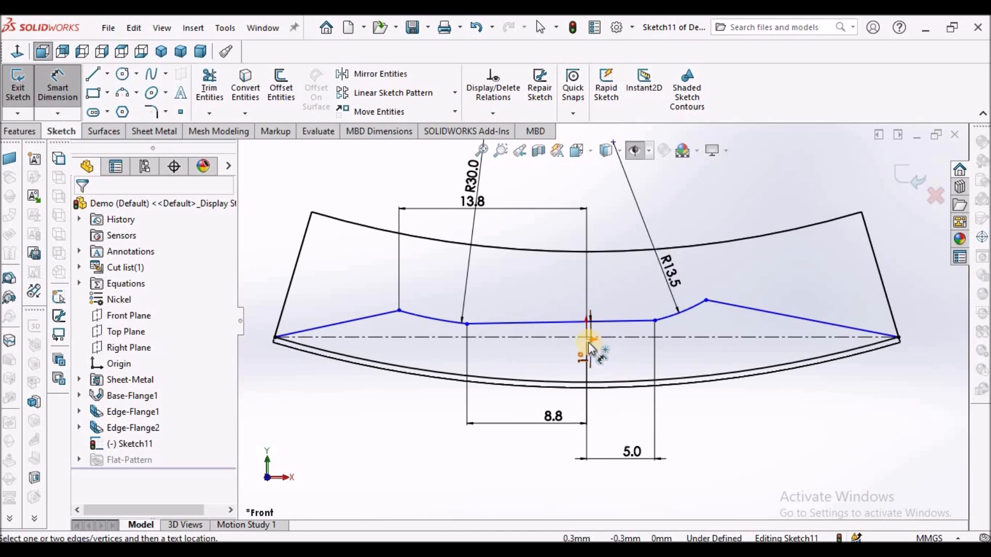
pyautogui.click(586, 341)
pyautogui.click(706, 301)
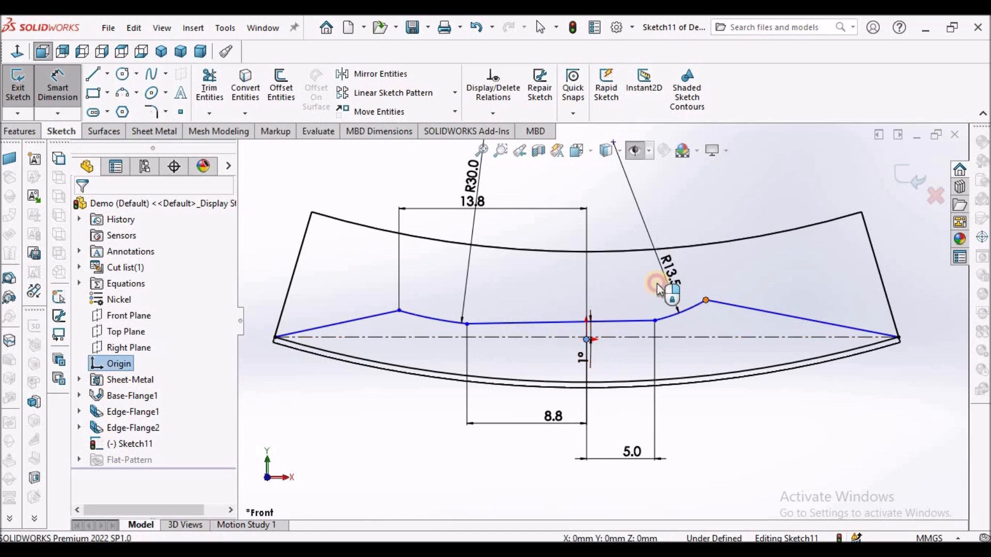
pyautogui.click(639, 206)
pyautogui.write('7')
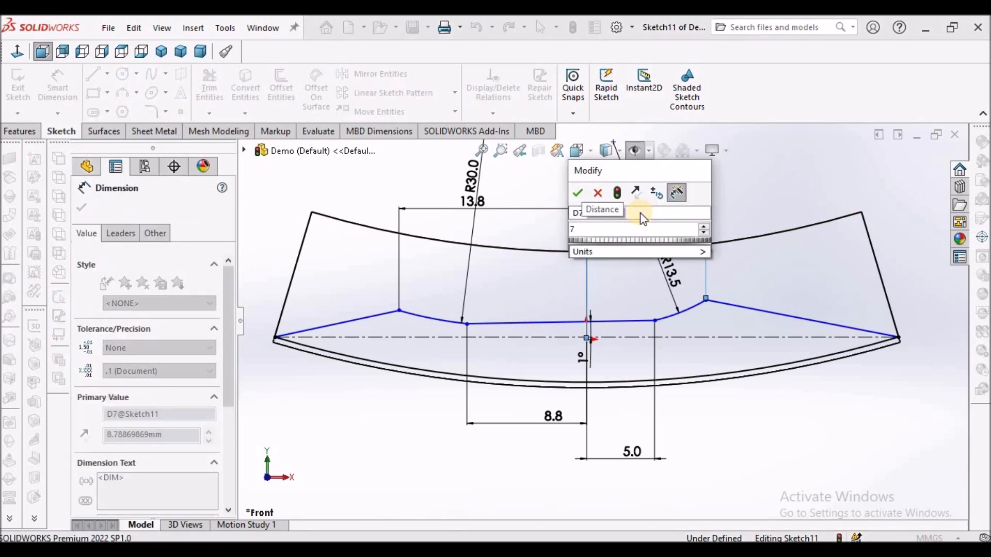
pyautogui.write('.4')
pyautogui.press('Return')
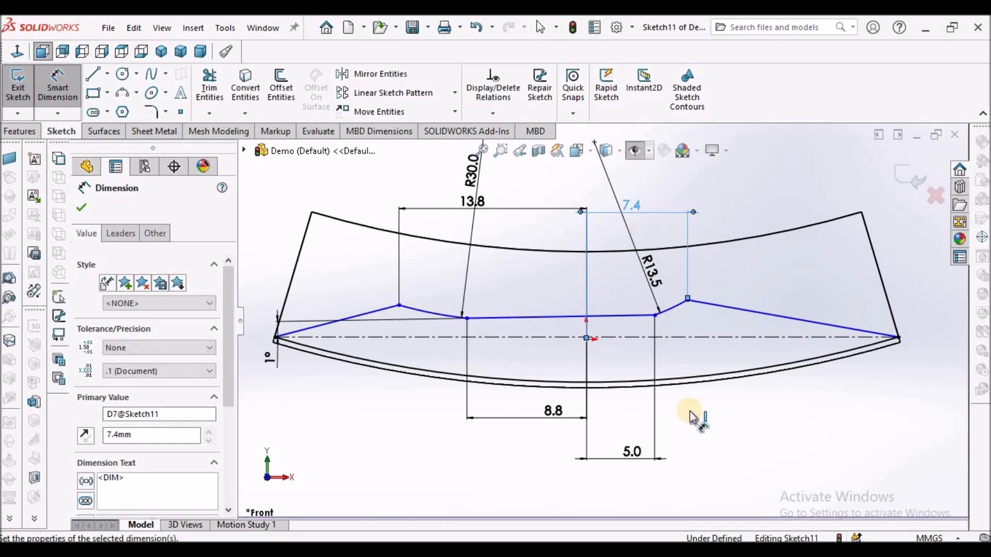
pyautogui.click(723, 462)
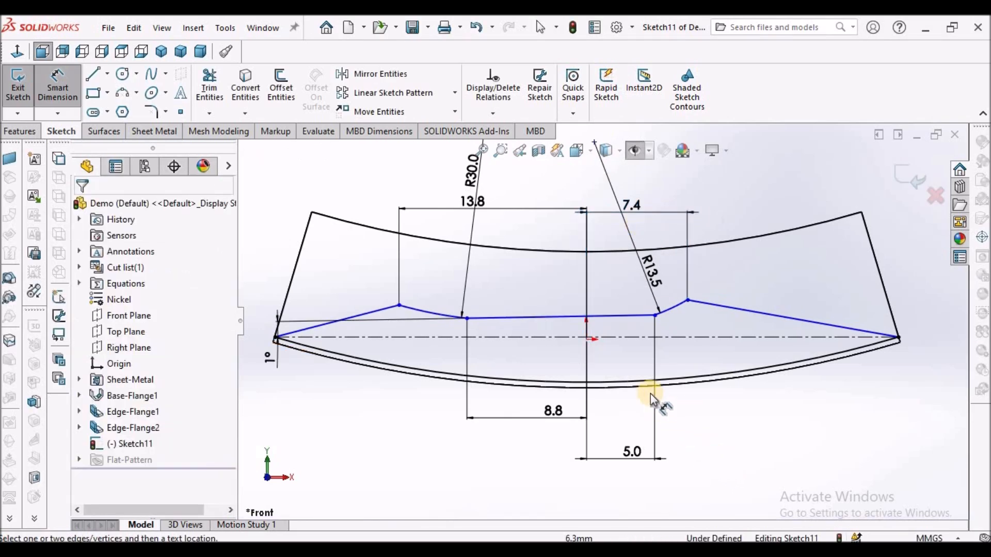
# - Dimension the vertical distance from the origin to the middle line's right end as 0.5 mm
pyautogui.scroll(-3, 649, 392)
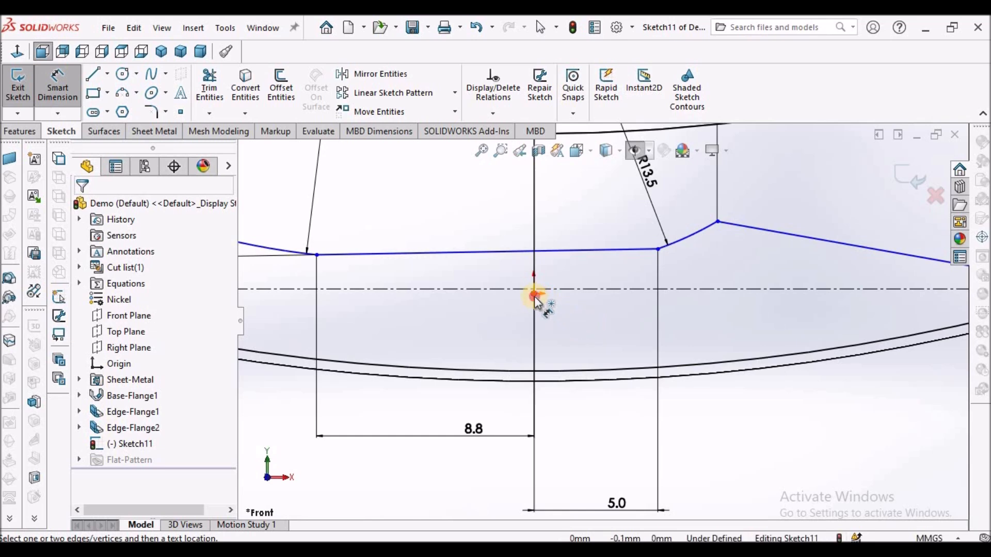
pyautogui.click(587, 338)
pyautogui.click(661, 253)
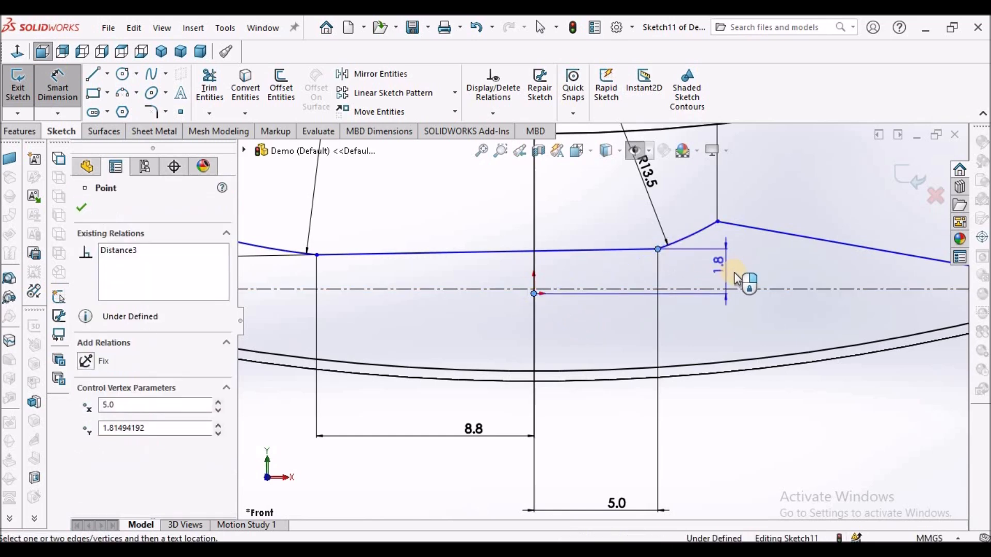
pyautogui.click(731, 271)
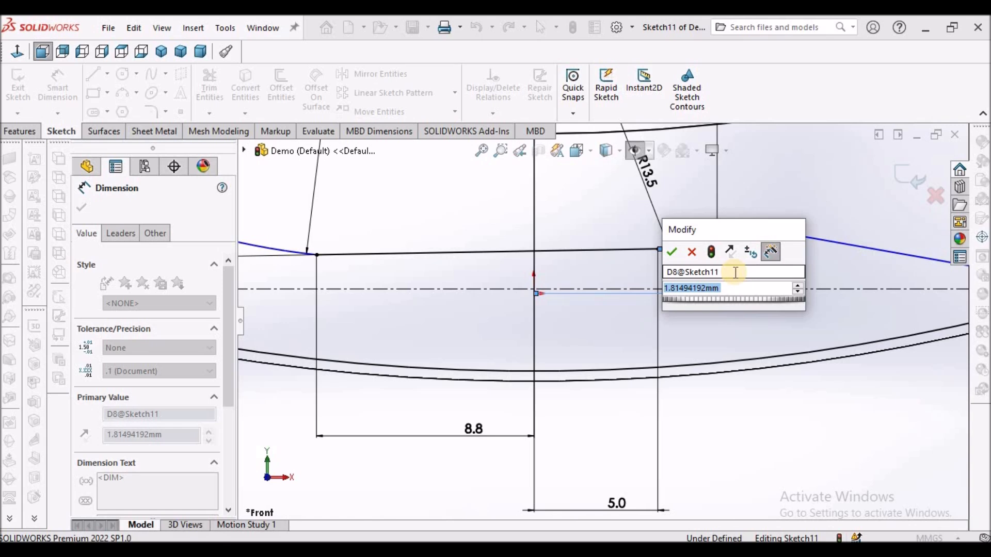
pyautogui.write('0.5')
pyautogui.press('Return')
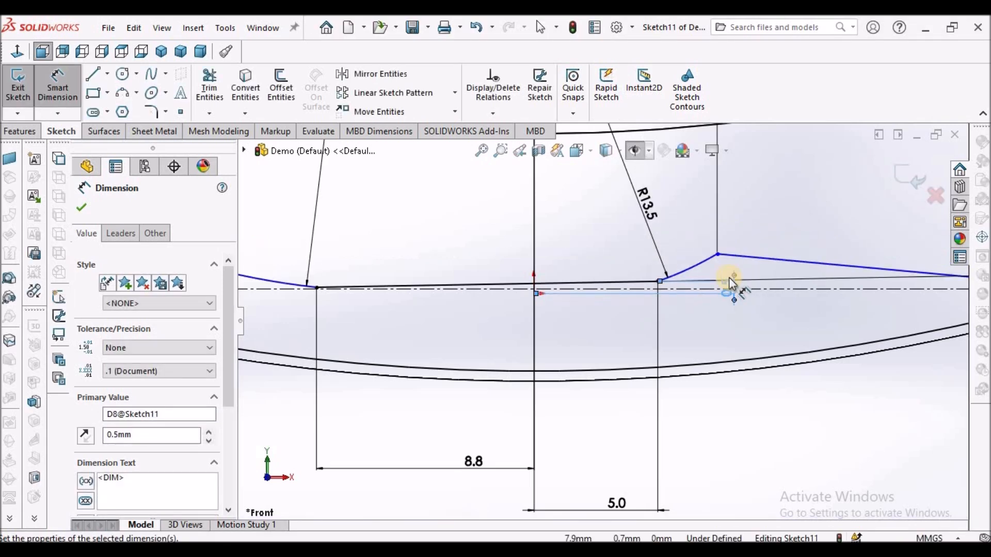
pyautogui.click(763, 408)
# - Set the angle between the construction centerline and the right sloped line to 4.7 degrees
pyautogui.scroll(5, 761, 403)
pyautogui.scroll(-4, 585, 311)
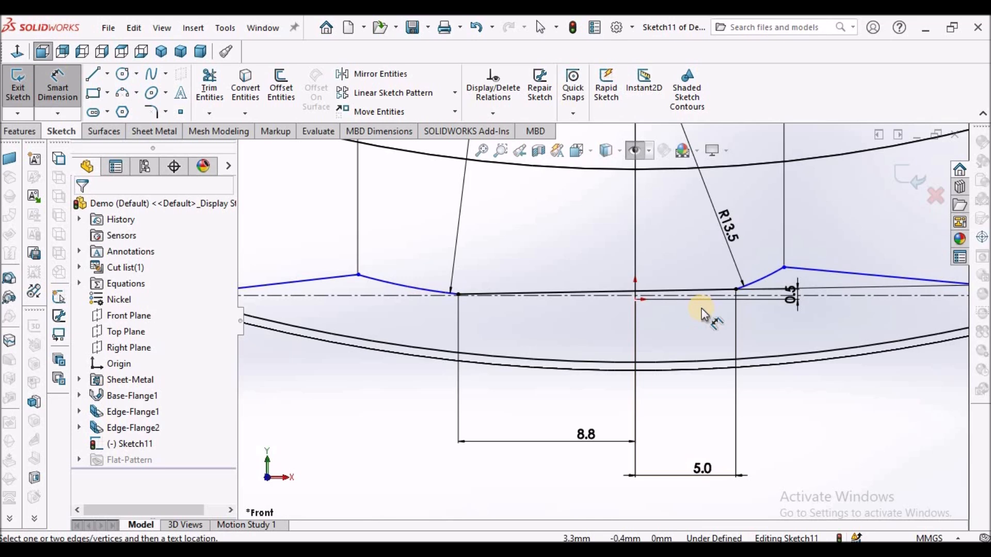
pyautogui.scroll(-4, 700, 311)
pyautogui.scroll(2, 899, 266)
pyautogui.scroll(2, 841, 301)
pyautogui.scroll(-2, 816, 325)
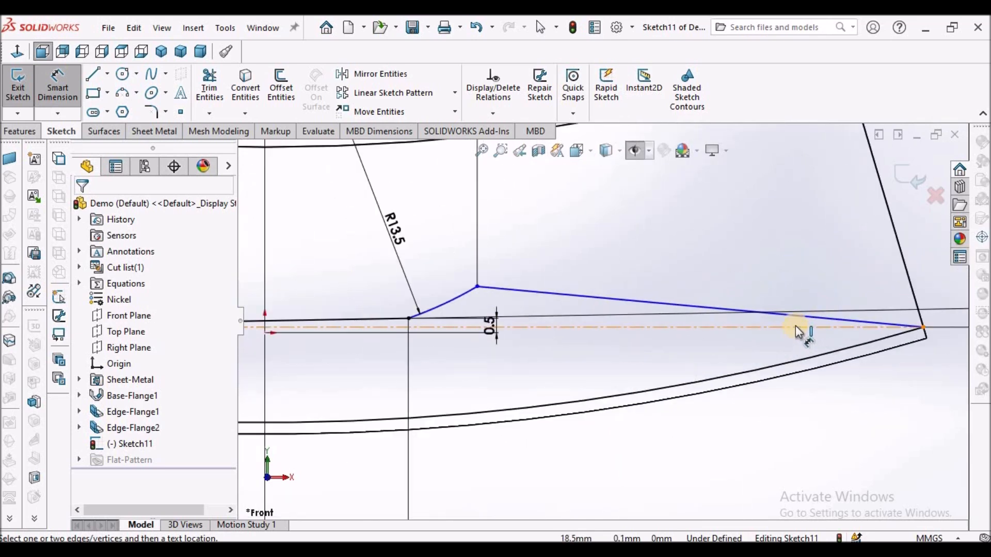
pyautogui.click(796, 327)
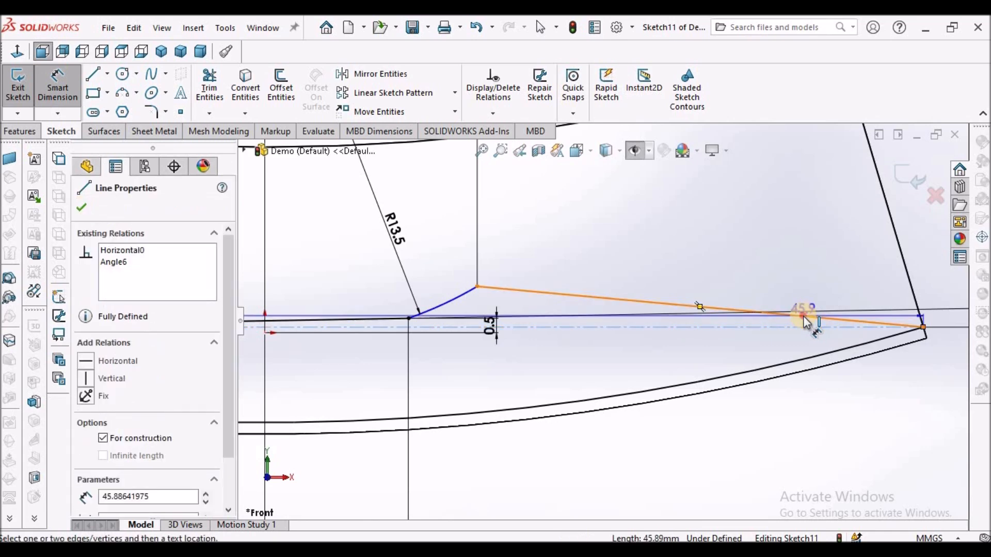
pyautogui.click(662, 315)
pyautogui.scroll(-3, 655, 284)
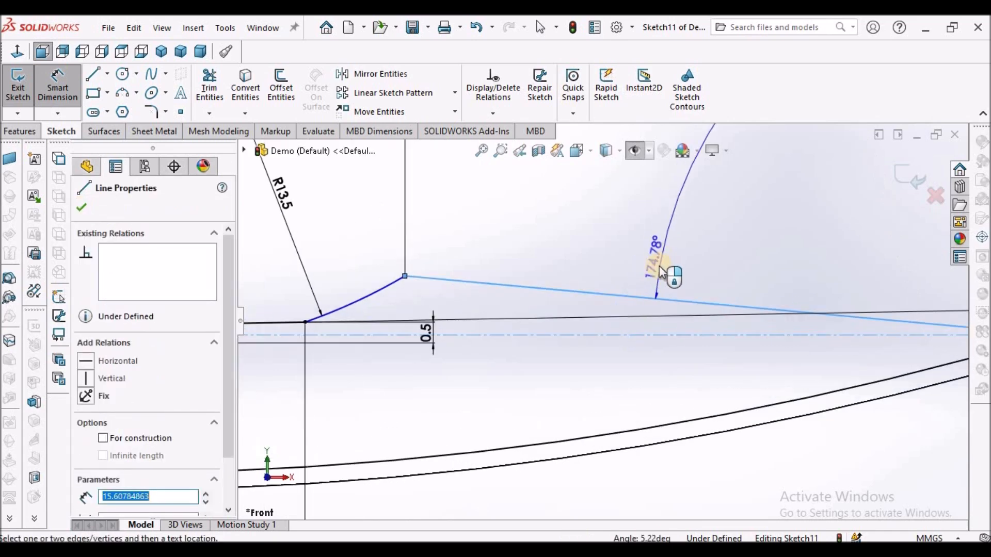
pyautogui.click(631, 316)
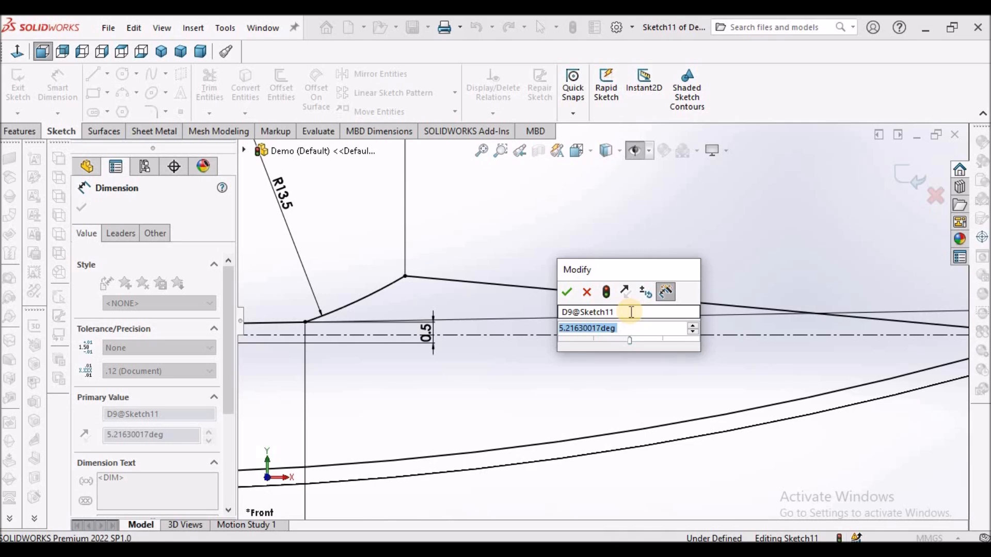
pyautogui.write('4.7')
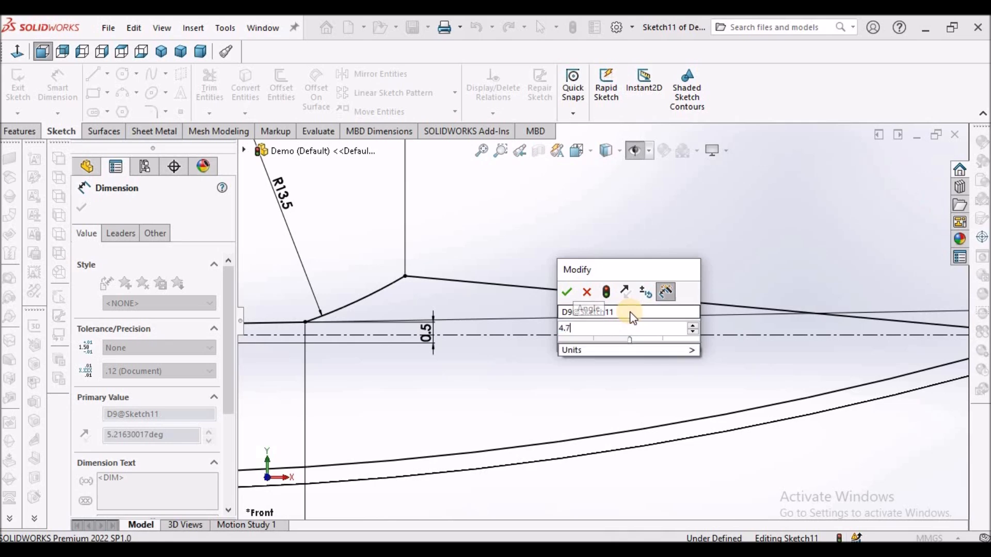
pyautogui.press('Return')
pyautogui.click(701, 239)
# - Set the angle between the construction centerline and the left sloped line to 10.5 degrees and finish dimensioning
pyautogui.scroll(10, 666, 294)
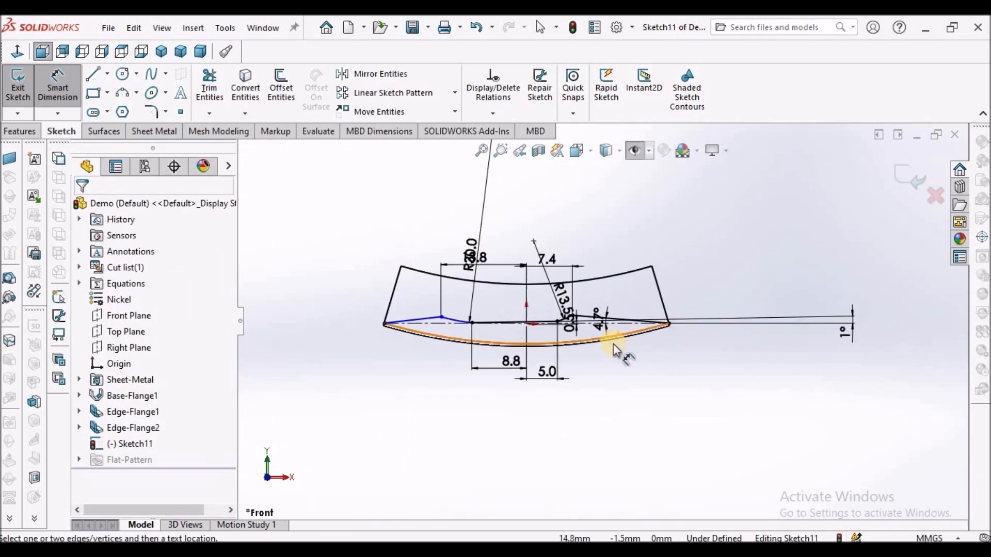
pyautogui.scroll(-3, 470, 321)
pyautogui.scroll(-5, 555, 330)
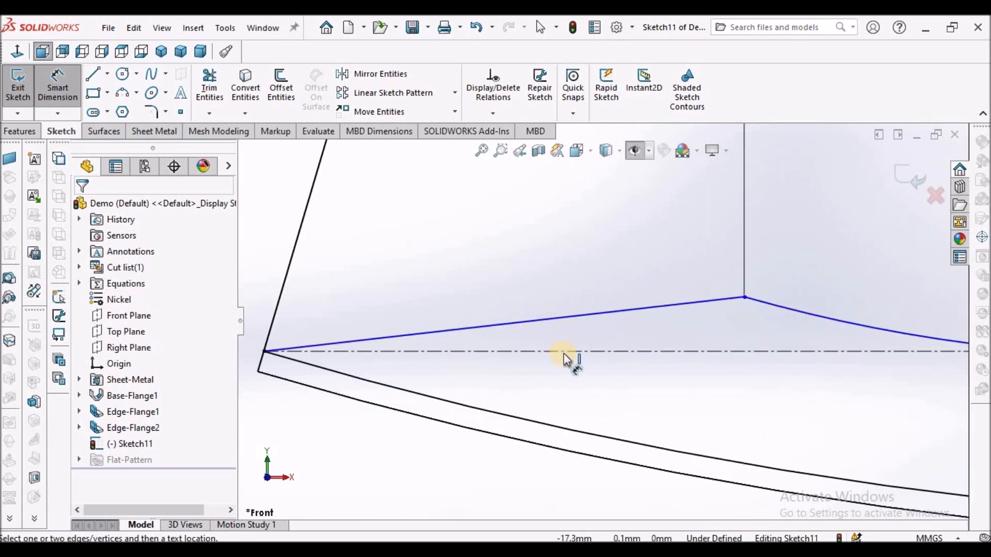
pyautogui.click(586, 315)
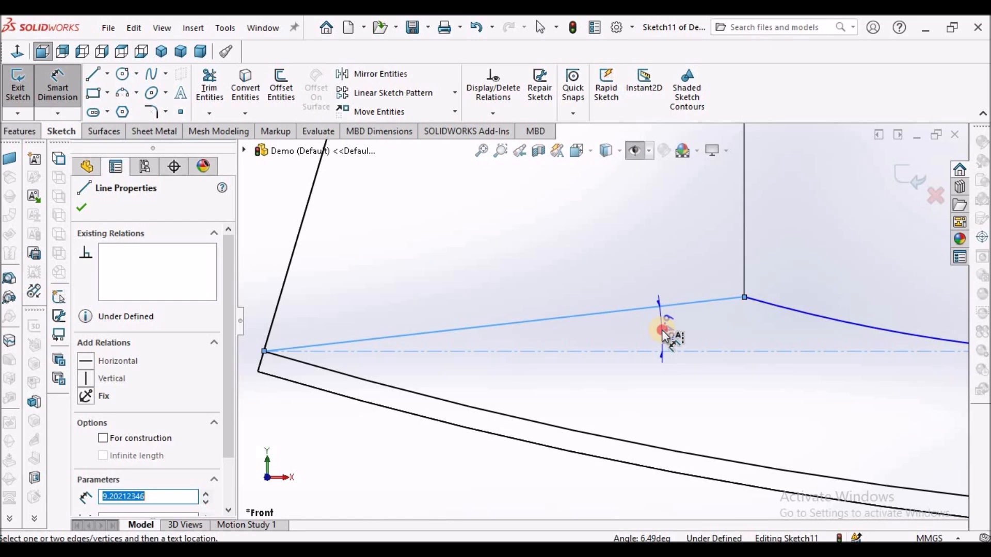
pyautogui.click(661, 330)
pyautogui.write('10.5')
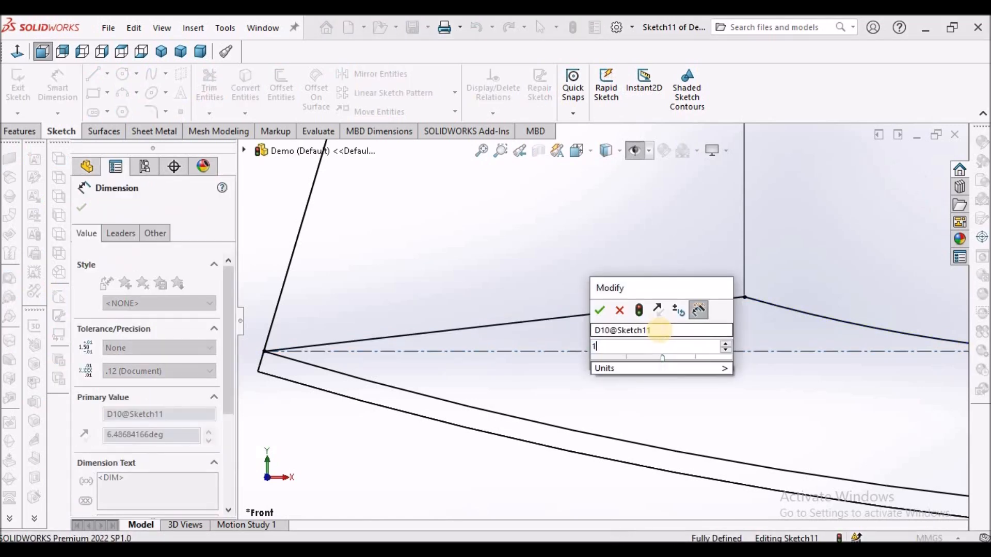
pyautogui.press('Return')
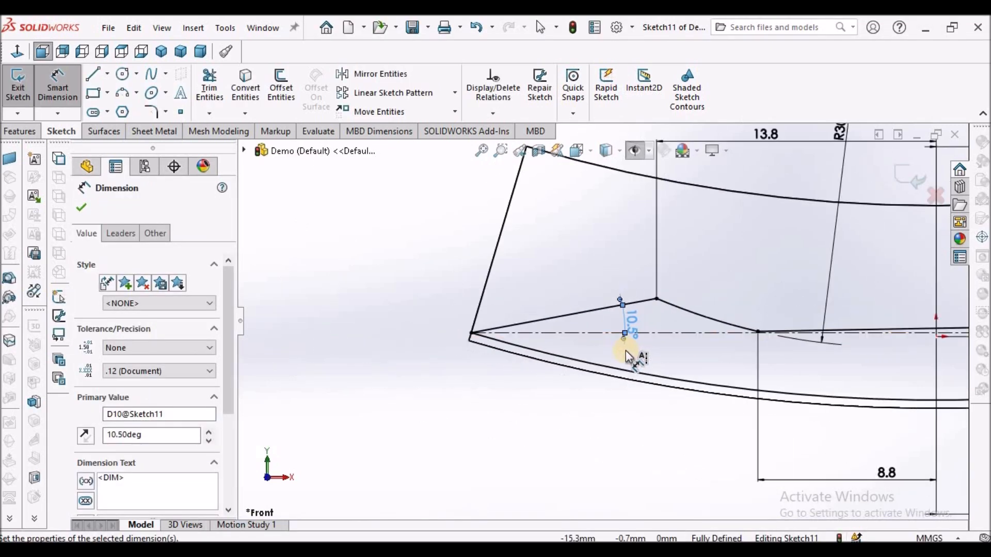
pyautogui.scroll(5, 627, 351)
pyautogui.rightClick(524, 416)
pyautogui.click(552, 455)
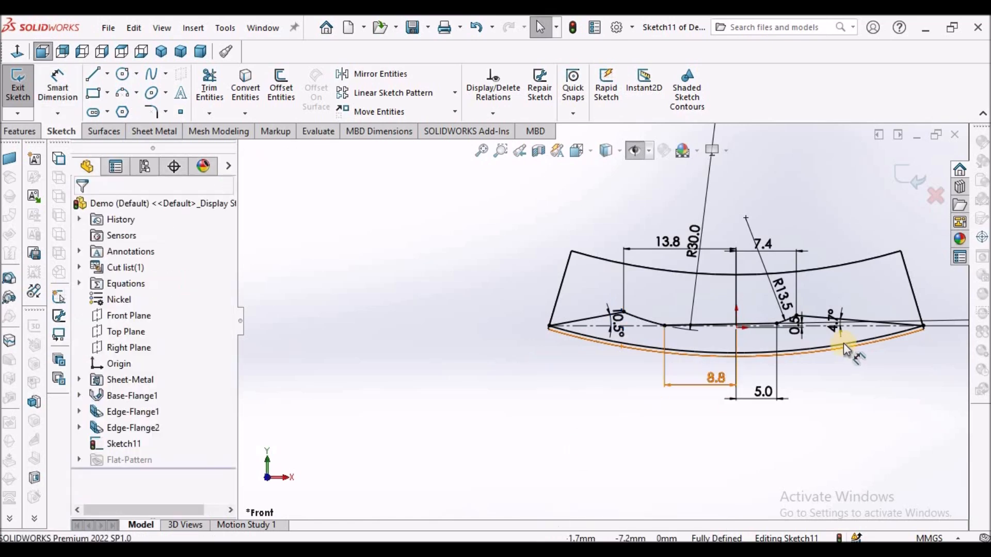
# - Close the cut profile with a chain of four lines running above the flanges from the centerline's left end to its right end
pyautogui.moveTo(814, 302)
pyautogui.mouseDown(button='middle')
pyautogui.moveTo(784, 336)
pyautogui.moveTo(763, 394)
pyautogui.moveTo(791, 386)
pyautogui.moveTo(847, 339)
pyautogui.moveTo(891, 370)
pyautogui.moveTo(889, 407)
pyautogui.moveTo(811, 385)
pyautogui.mouseUp(button='middle')
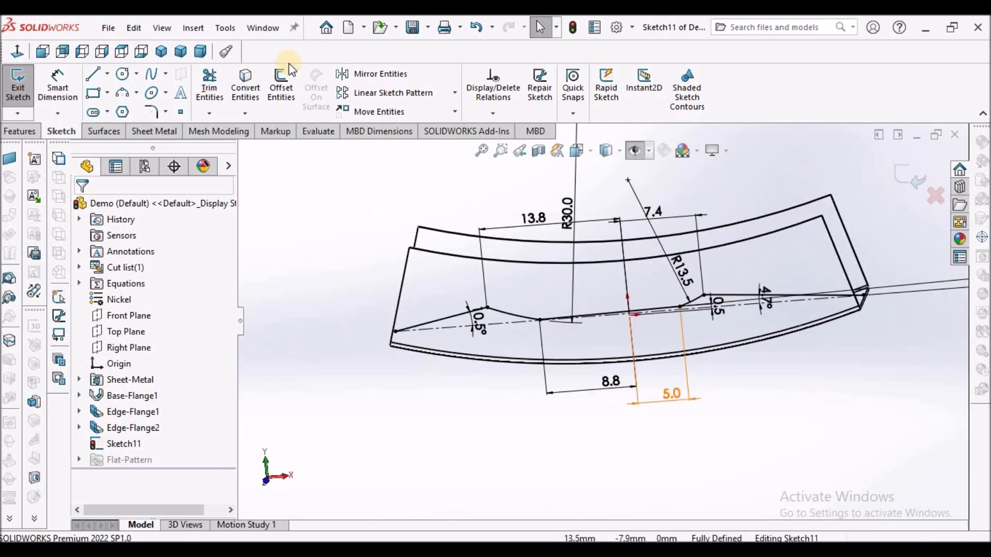
pyautogui.click(33, 56)
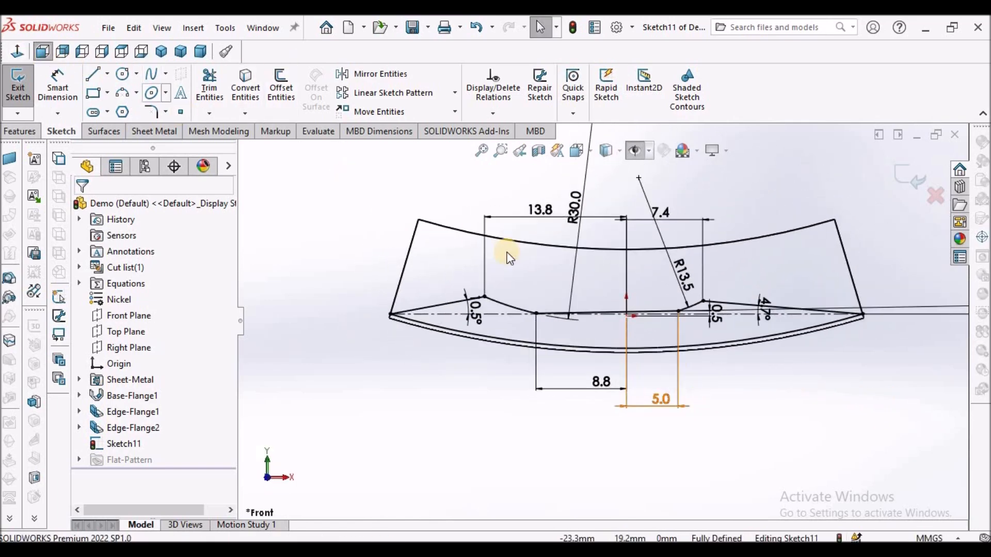
pyautogui.click(93, 74)
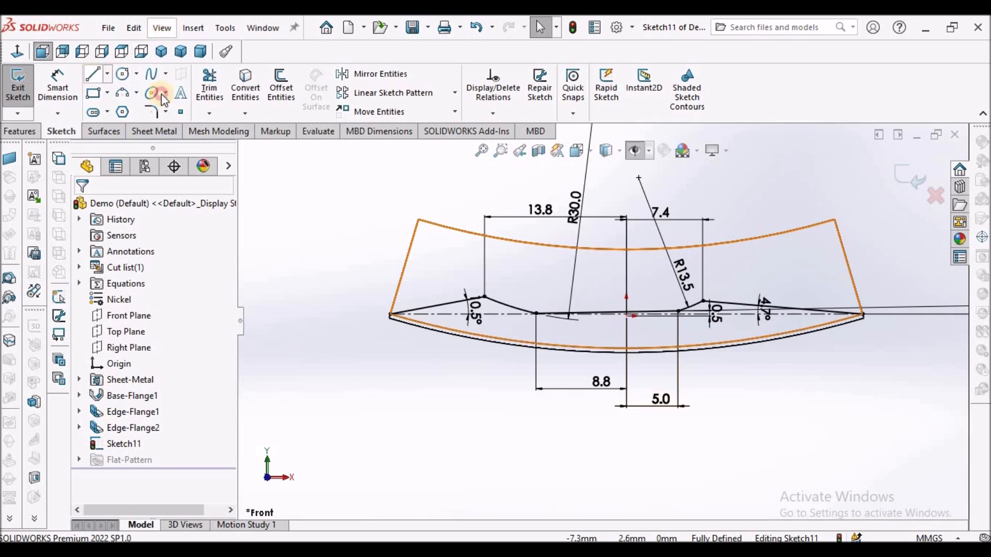
pyautogui.click(391, 314)
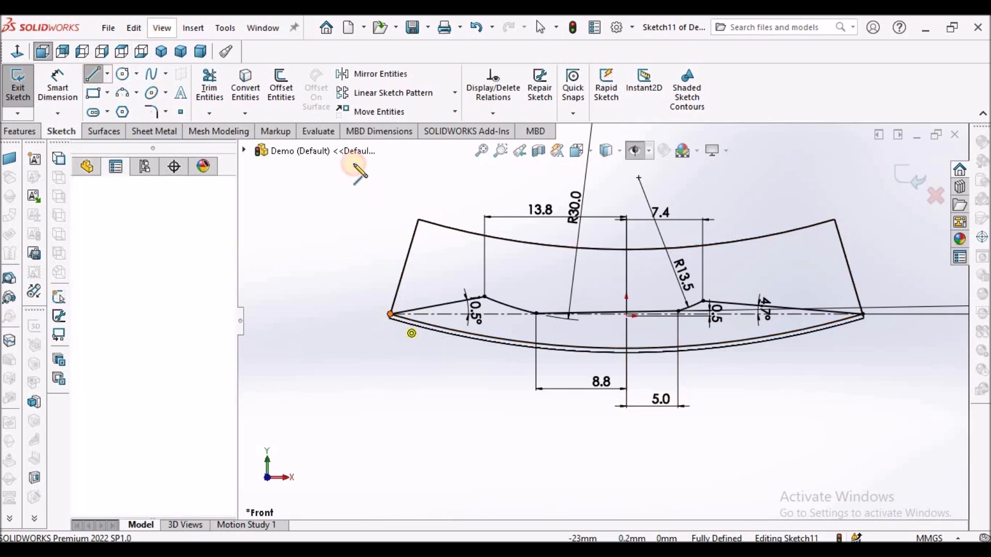
pyautogui.click(346, 200)
pyautogui.scroll(3, 598, 170)
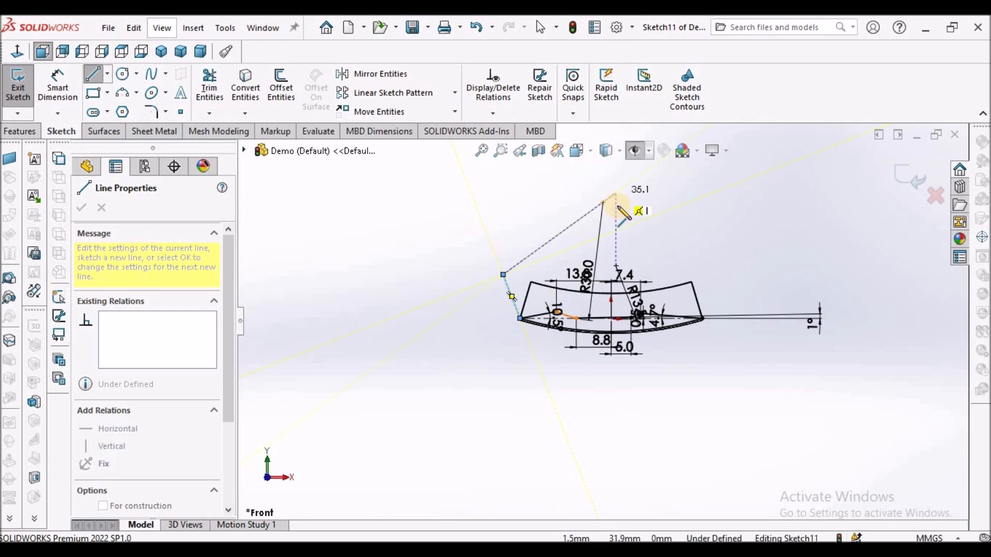
pyautogui.click(640, 249)
pyautogui.scroll(-4, 697, 289)
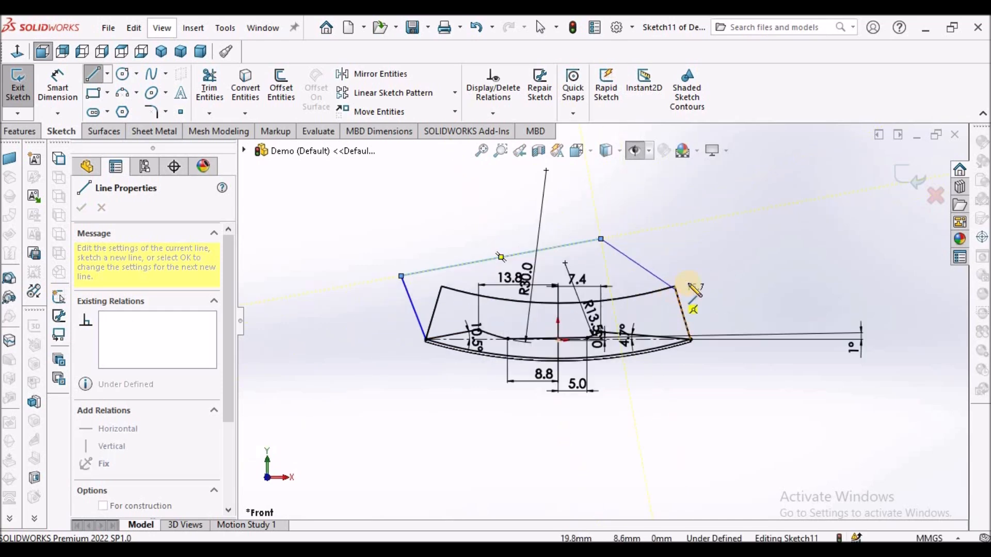
pyautogui.scroll(-5, 707, 357)
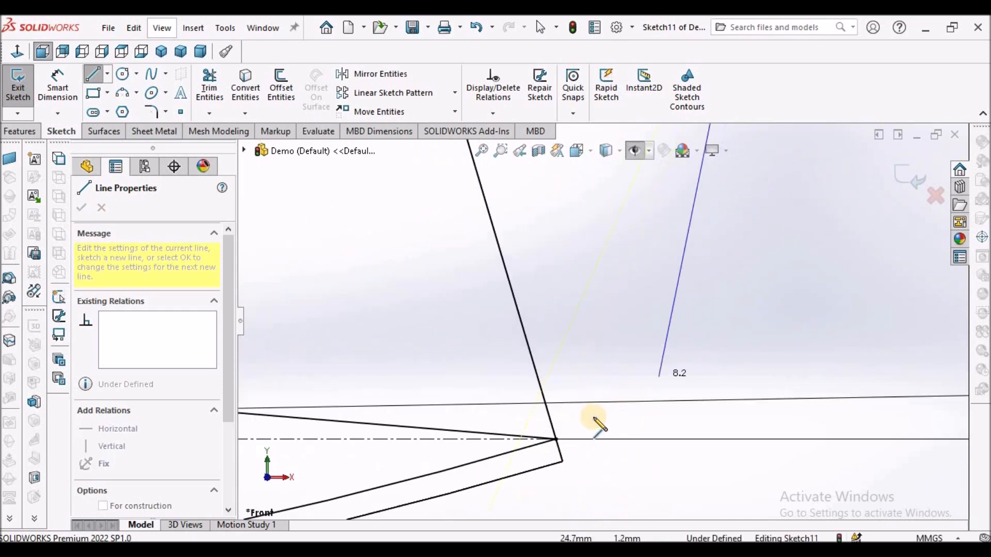
pyautogui.click(557, 439)
pyautogui.rightClick(699, 244)
pyautogui.click(710, 246)
pyautogui.scroll(10, 676, 277)
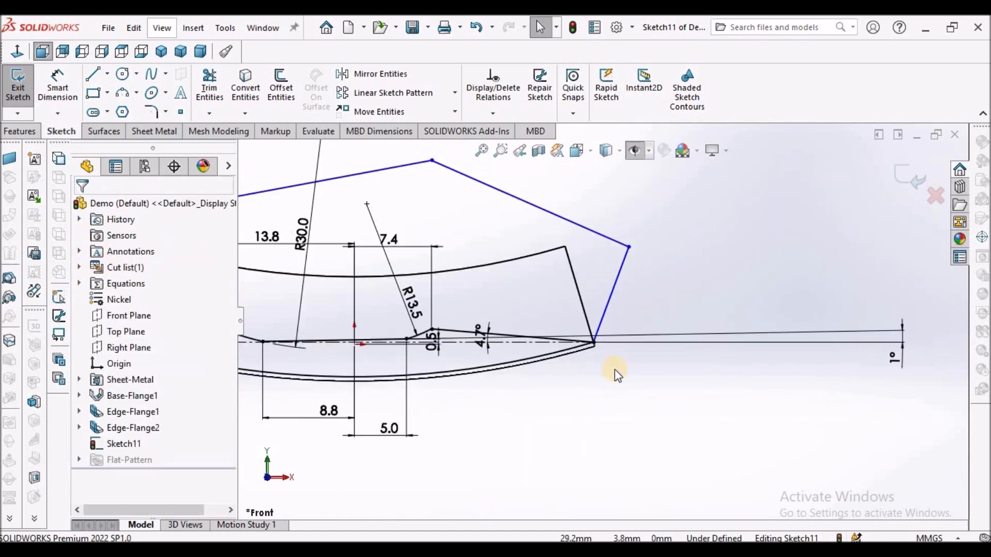
pyautogui.scroll(-2, 527, 279)
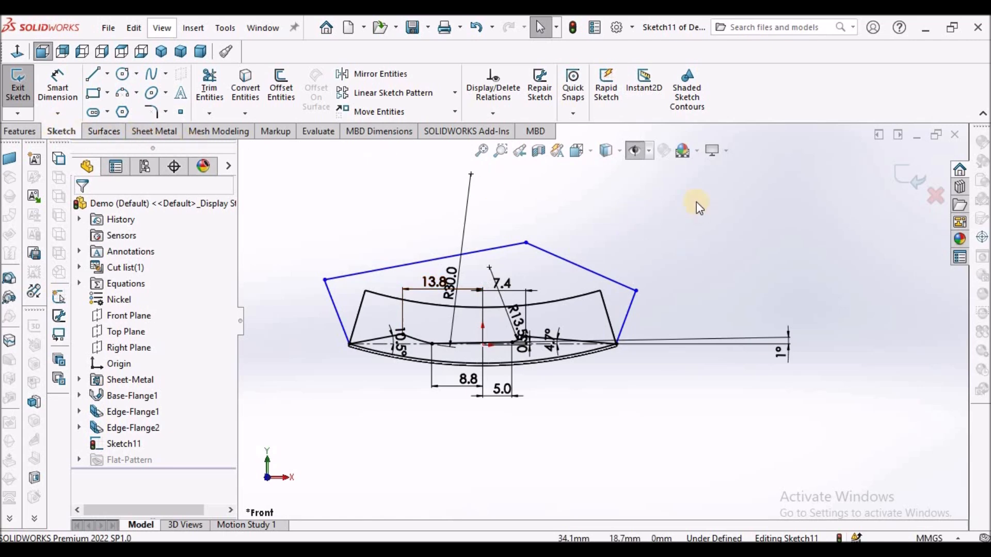
# - Cut both side flanges with an Extruded Cut of the closed profile, using the Through All - Both end condition
pyautogui.click(187, 130)
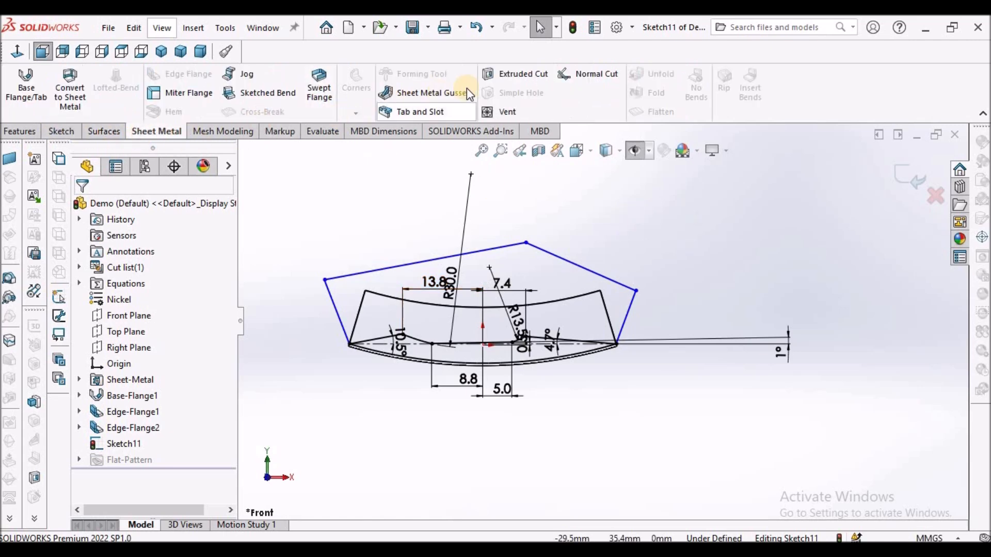
pyautogui.click(500, 75)
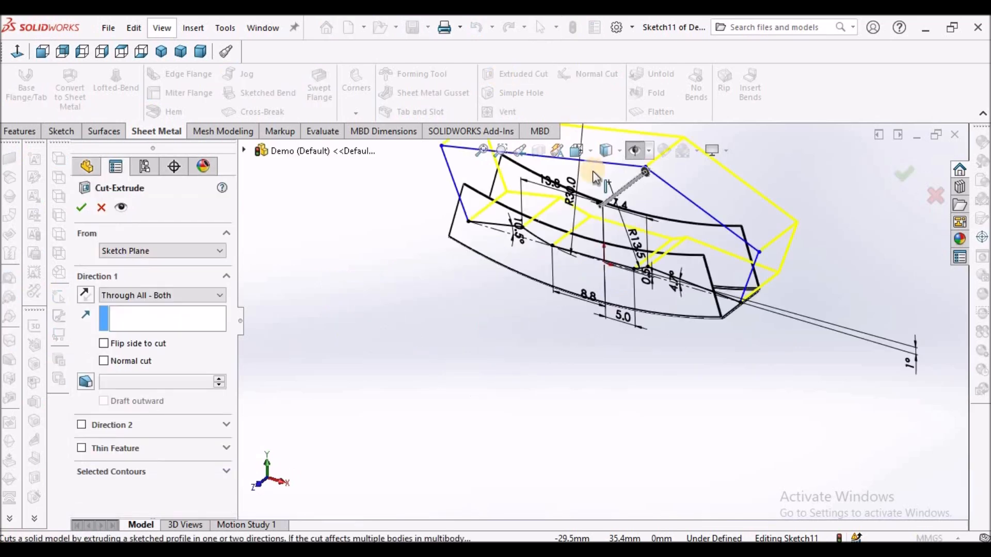
pyautogui.click(219, 296)
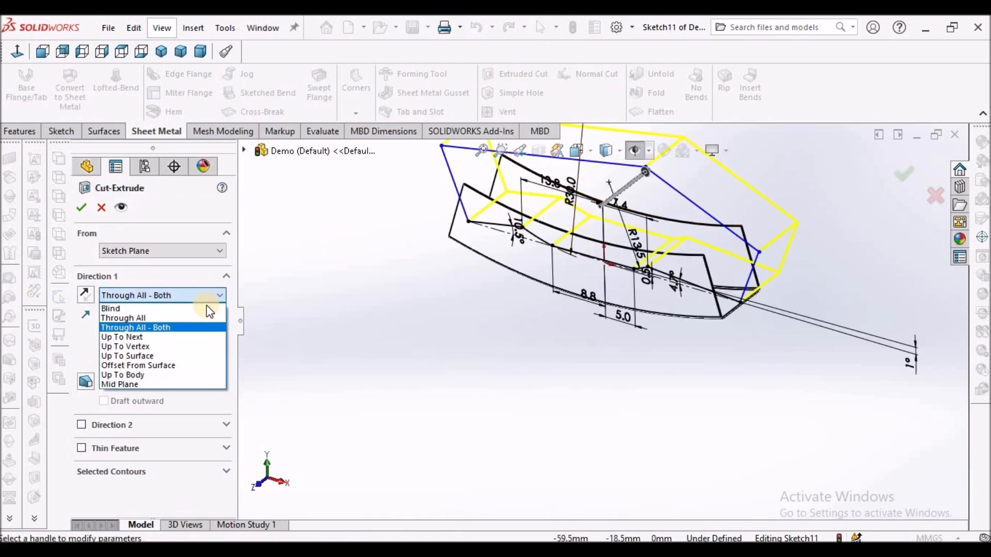
pyautogui.click(194, 327)
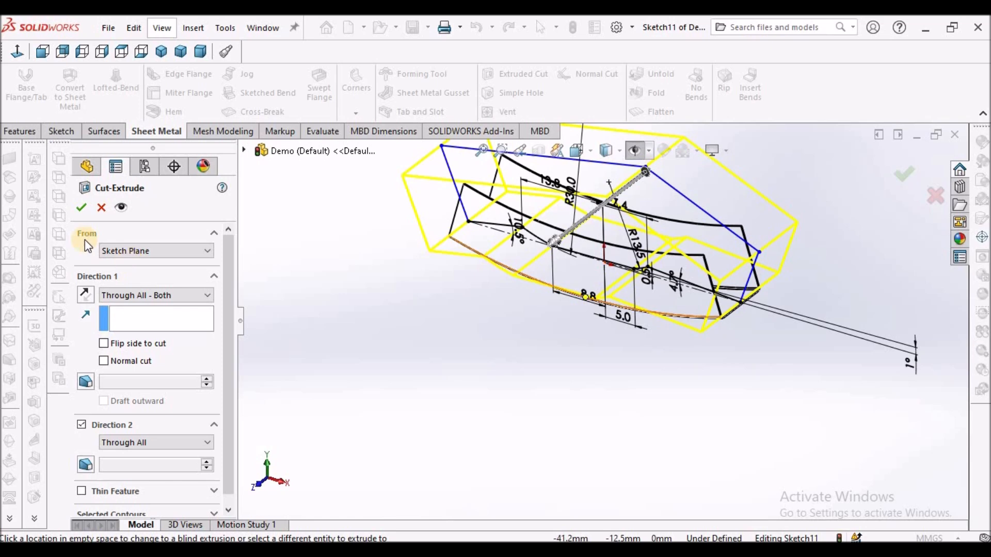
pyautogui.click(81, 208)
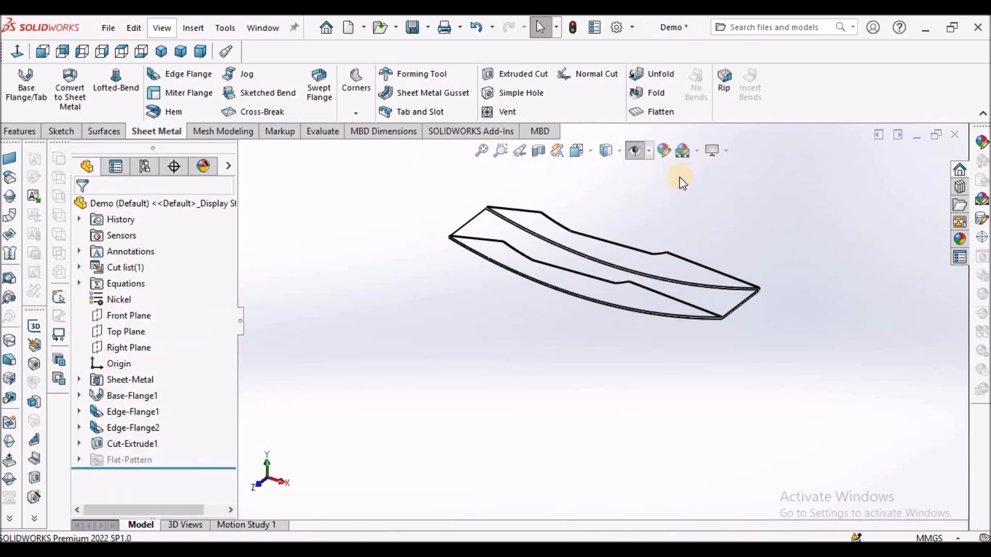
# - Display the clip shaded with edges and look over the cut side flanges
pyautogui.click(619, 151)
pyautogui.click(608, 173)
pyautogui.scroll(-3, 640, 270)
pyautogui.moveTo(691, 213)
pyautogui.mouseDown(button='middle')
pyautogui.moveTo(741, 223)
pyautogui.moveTo(609, 303)
pyautogui.moveTo(663, 328)
pyautogui.moveTo(655, 257)
pyautogui.moveTo(693, 265)
pyautogui.mouseUp(button='middle')
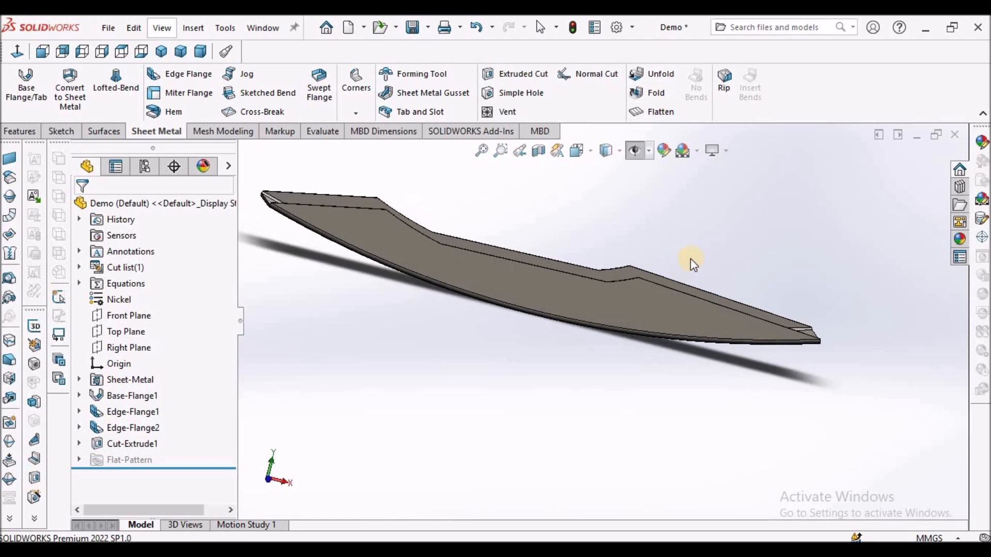
# - Start a new sketch on the outer face of the front side flange
pyautogui.click(667, 308)
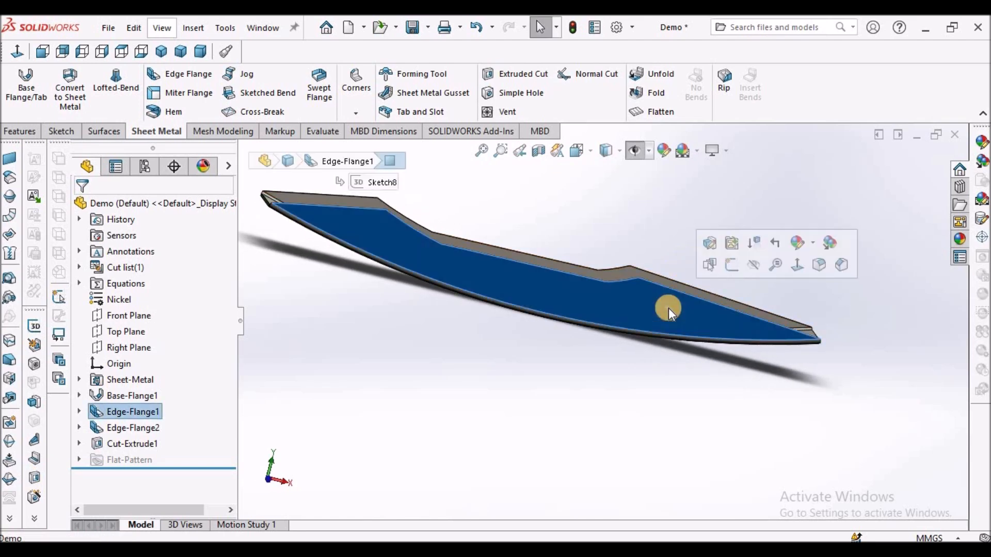
pyautogui.click(61, 131)
pyautogui.click(18, 83)
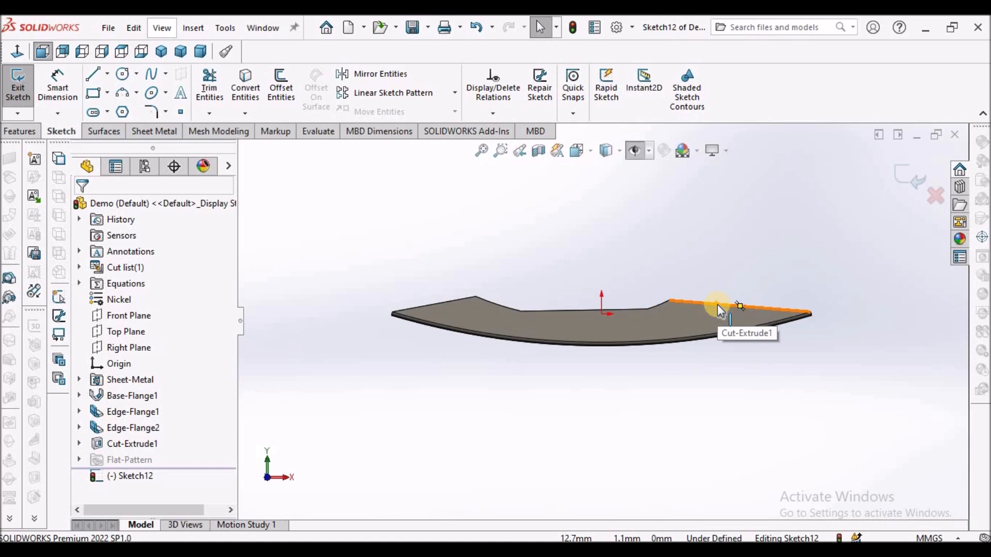
# - Sketch a corner rectangle about 2.6 by 1.3 mm standing on the front flange's right sloped edge
pyautogui.scroll(-5, 710, 297)
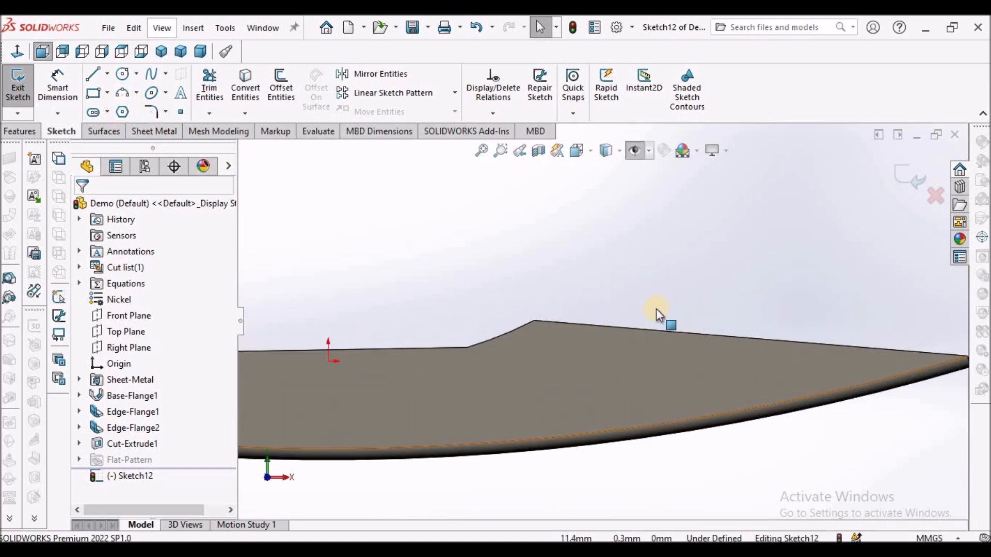
pyautogui.scroll(-3, 653, 334)
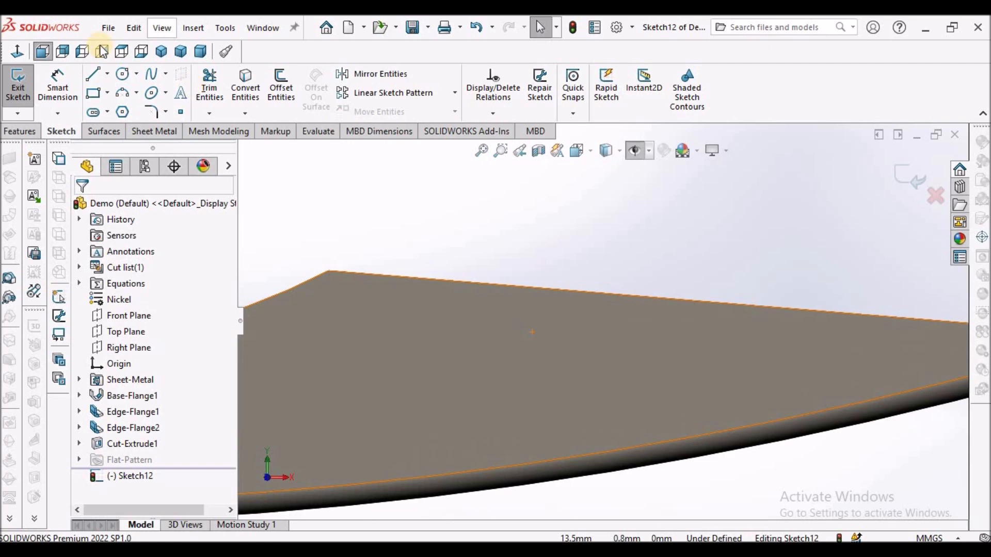
pyautogui.click(107, 97)
pyautogui.click(116, 109)
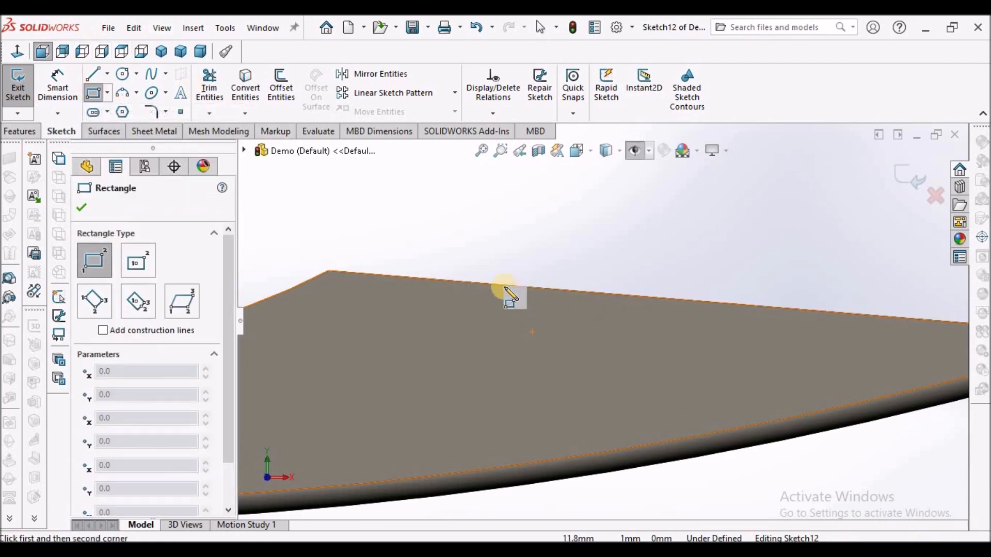
pyautogui.click(471, 282)
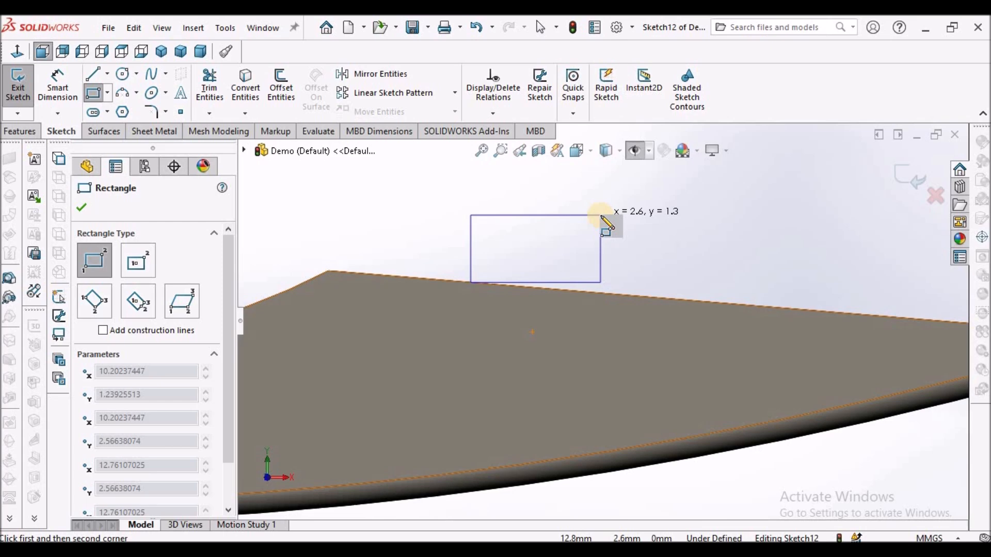
pyautogui.click(600, 216)
pyautogui.rightClick(724, 222)
pyautogui.click(743, 227)
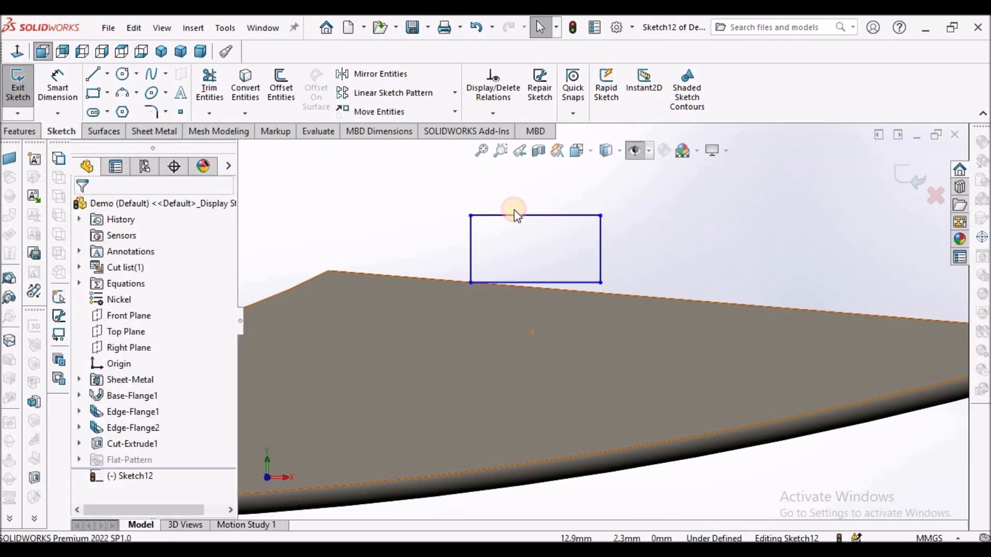
# - Delete the horizontal relations from the rectangle's upper and lower lines
pyautogui.click(521, 215)
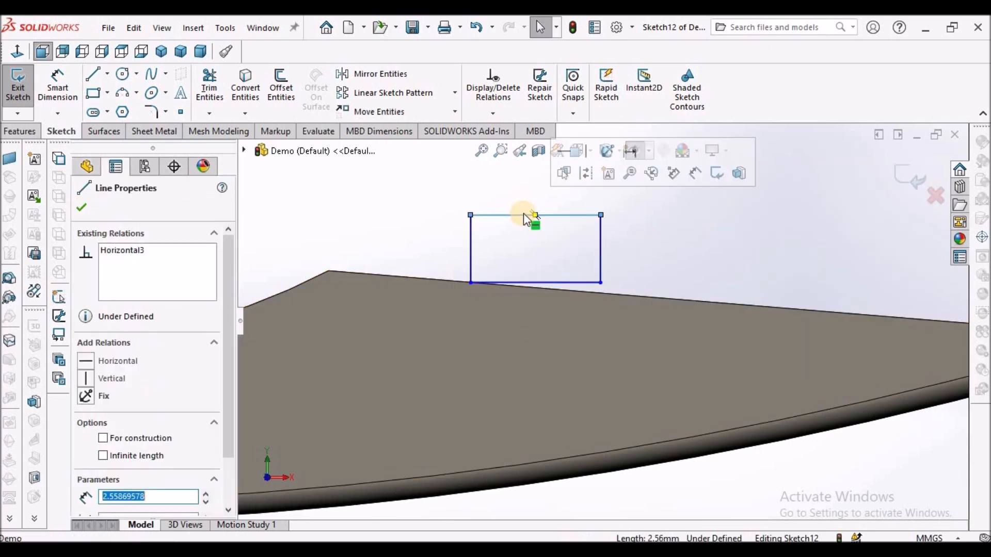
pyautogui.rightClick(129, 251)
pyautogui.click(171, 266)
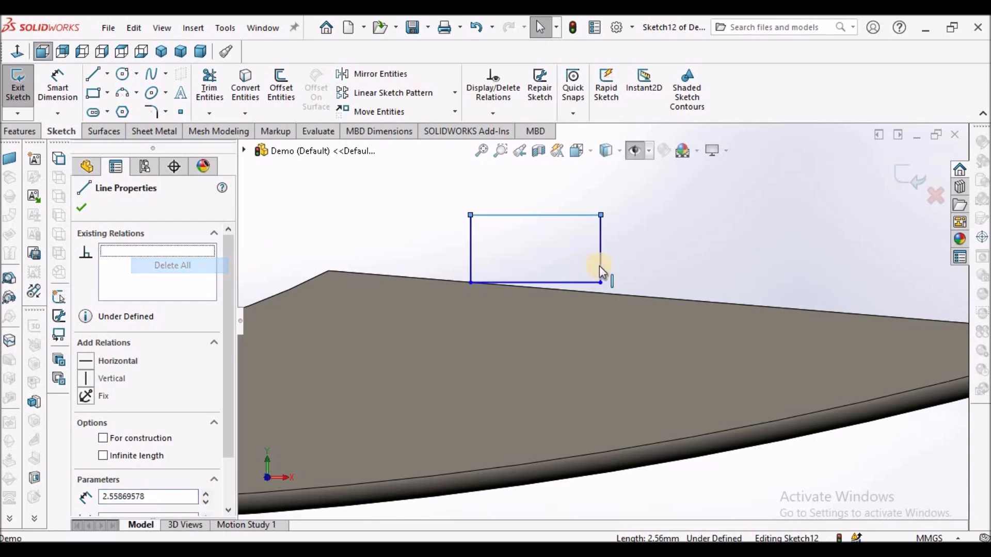
pyautogui.click(562, 286)
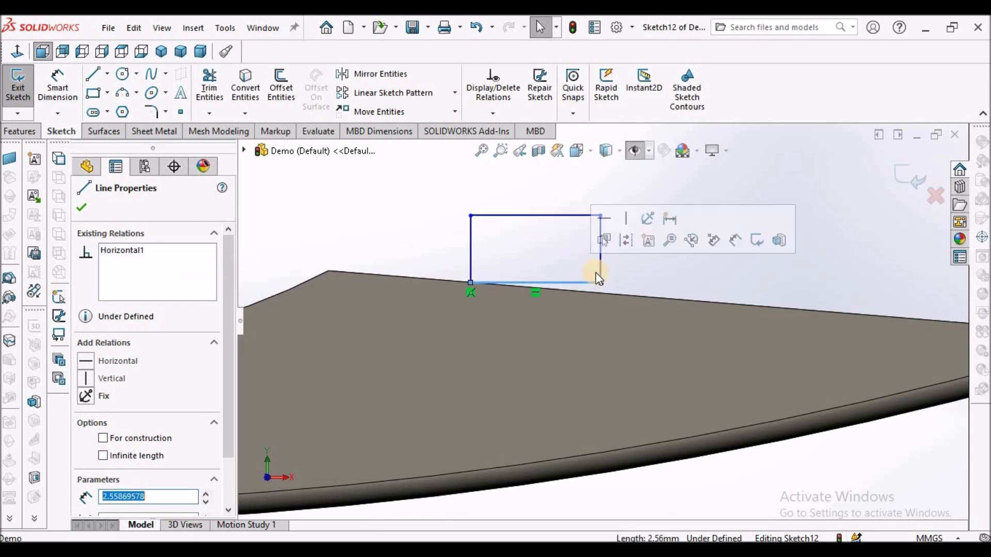
pyautogui.rightClick(146, 262)
pyautogui.click(181, 271)
# - Make the rectangle's lower line collinear with the flange's right sloped edge
pyautogui.click(471, 263)
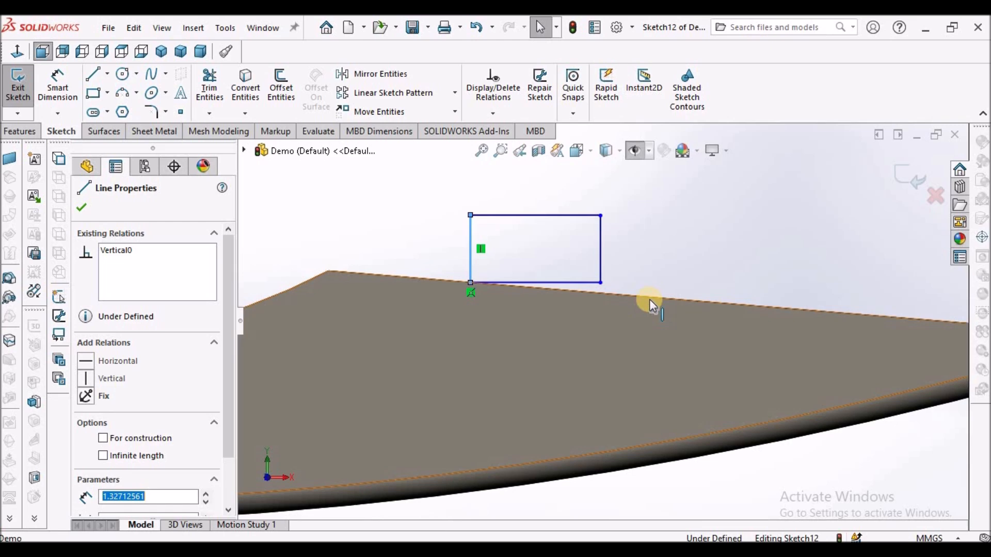
pyautogui.keyDown('ctrl'); pyautogui.click(649, 300); pyautogui.keyUp('ctrl')
pyautogui.keyDown('ctrl'); pyautogui.click(568, 285); pyautogui.keyUp('ctrl')
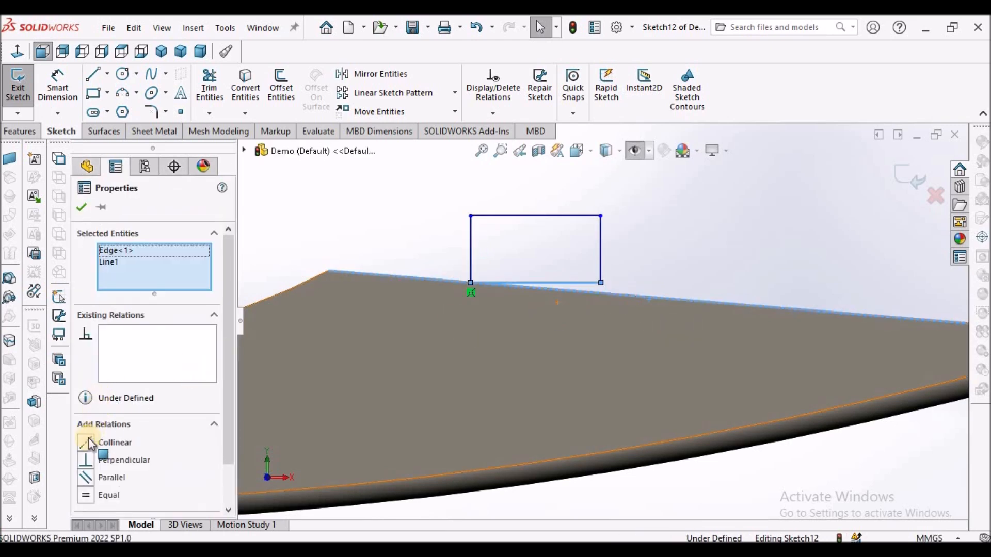
pyautogui.click(593, 394)
pyautogui.click(742, 239)
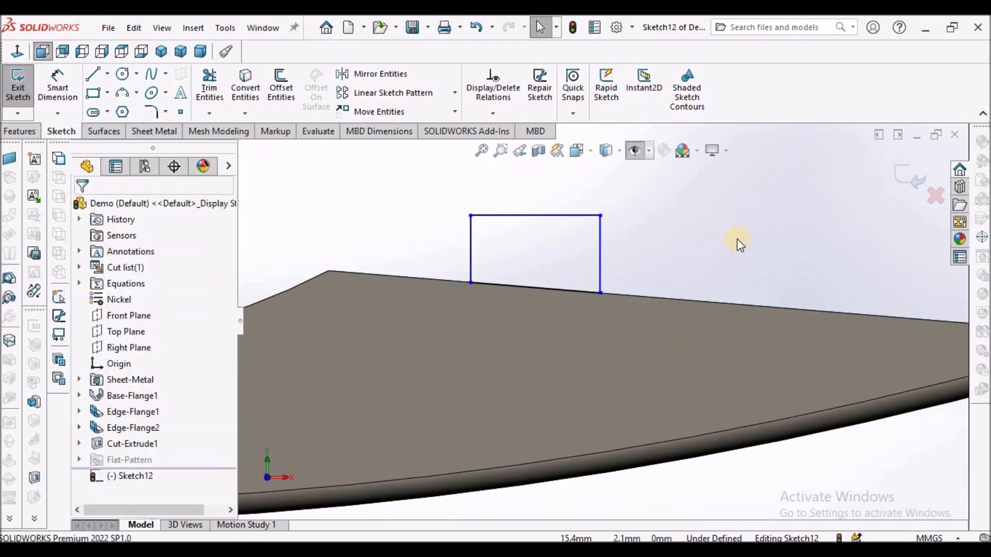
# - Undo the rectangle and its relation changes, leaving the flange face sketch empty
pyautogui.hotkey('ctrl', 'z')
pyautogui.hotkey('ctrl', 'z')
pyautogui.click(645, 247)
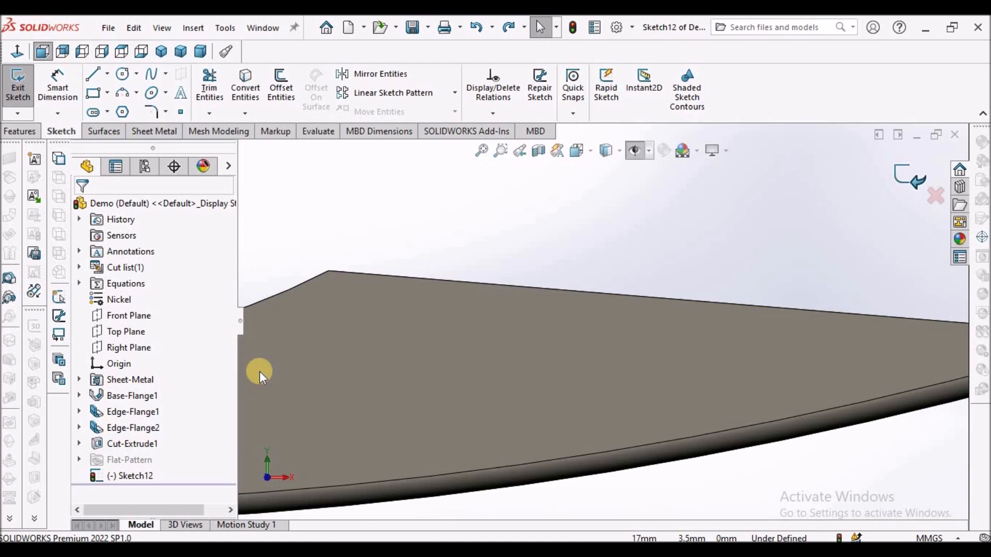
# - Convert the flange's right sloped edge into the sketch and draw a three-line tab outline about 2.3 mm wide standing squarely on it
pyautogui.click(525, 289)
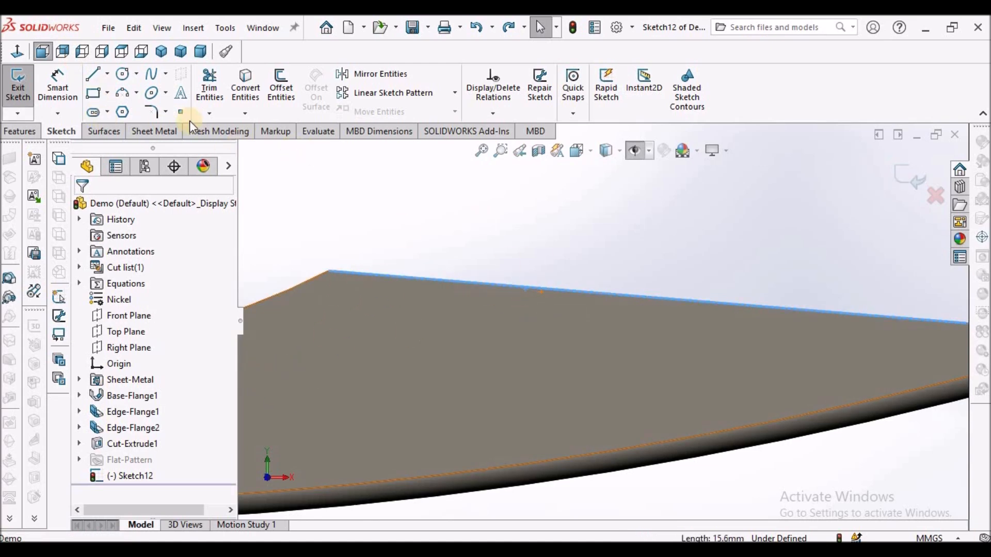
pyautogui.click(244, 82)
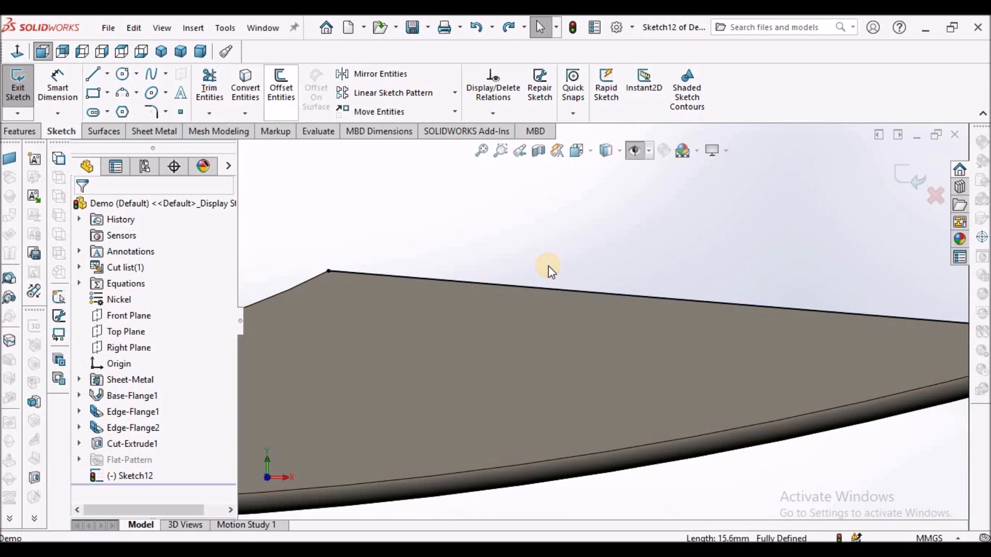
pyautogui.click(92, 75)
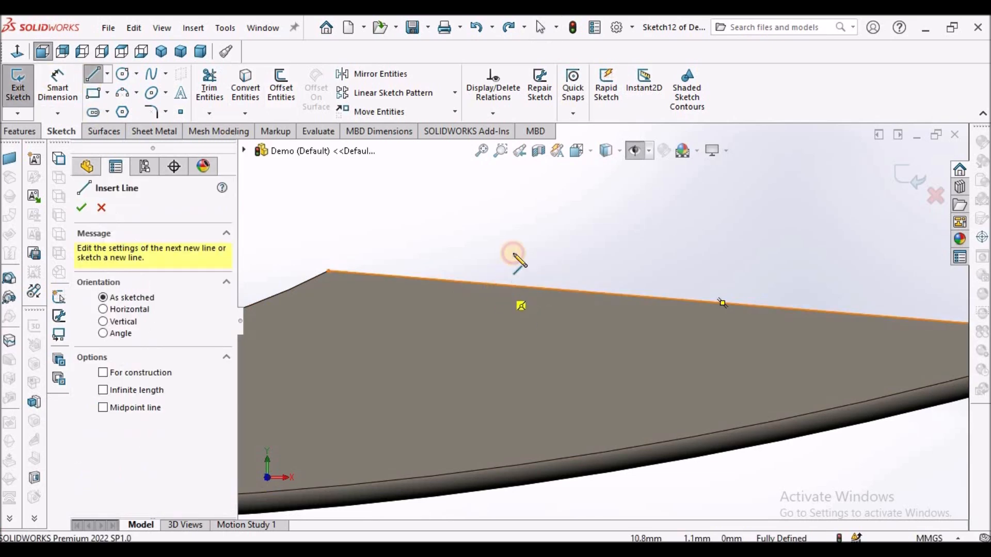
pyautogui.click(500, 284)
pyautogui.click(505, 224)
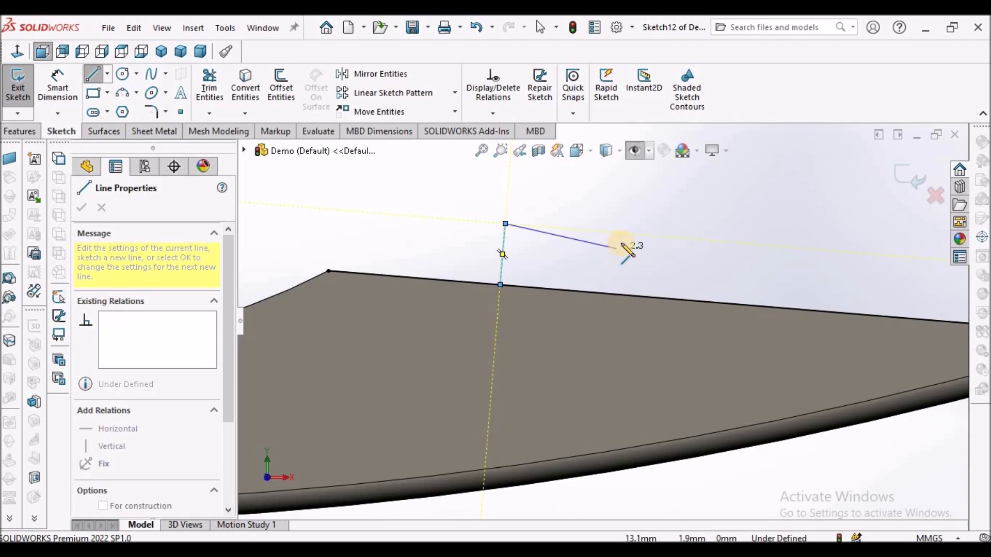
pyautogui.click(624, 233)
pyautogui.click(620, 295)
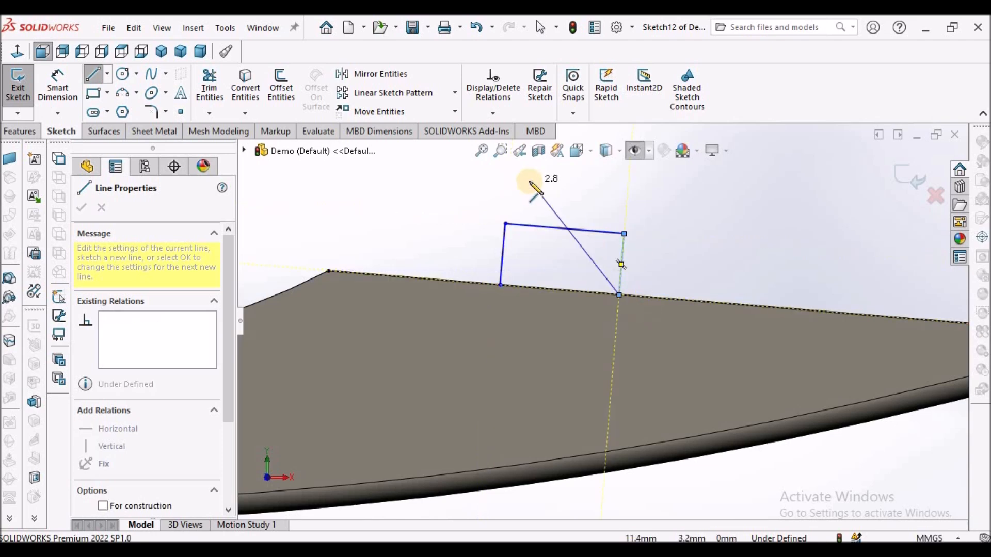
pyautogui.press('Escape')
# - Power-trim the converted edge line on the left side of the tab outline
pyautogui.click(209, 85)
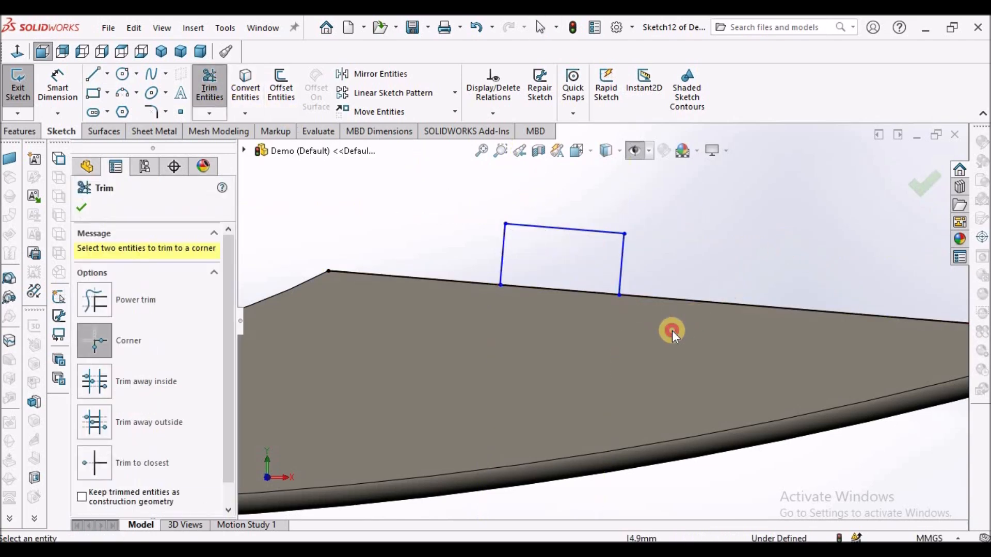
pyautogui.click(96, 301)
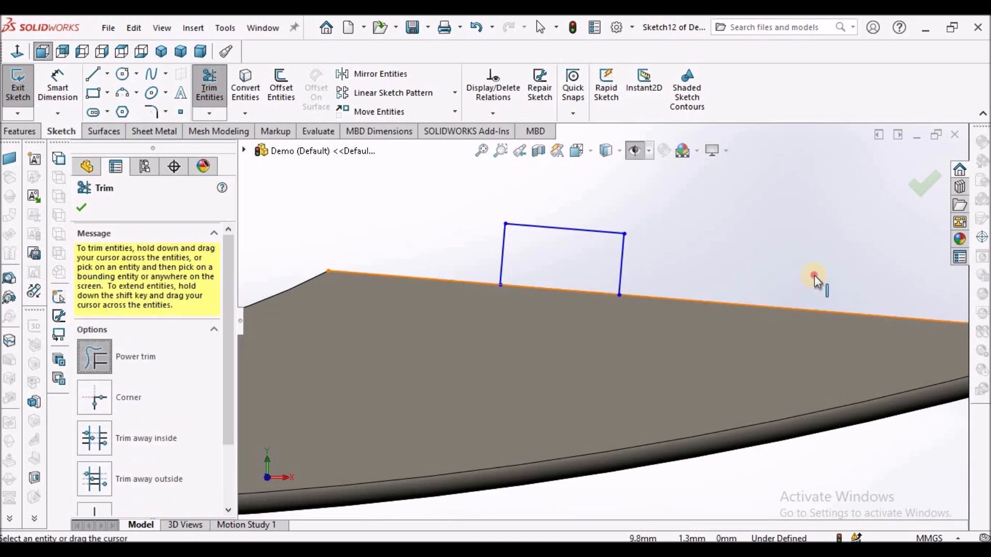
pyautogui.moveTo(387, 283); pyautogui.dragTo(272, 284)
pyautogui.click(81, 208)
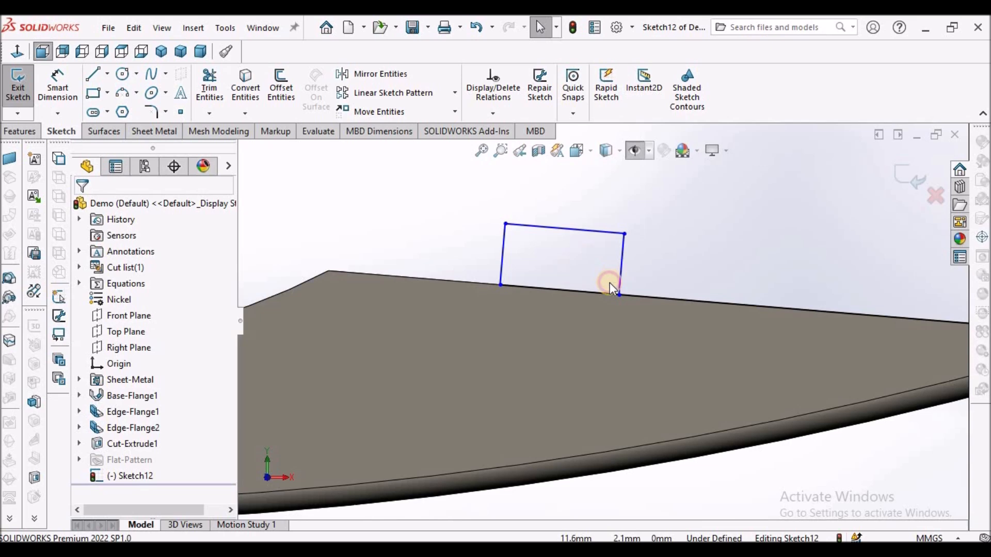
# - Delete the three tab outline lines and the remaining converted edge line from the flange face sketch
pyautogui.scroll(3, 608, 281)
pyautogui.scroll(-2, 493, 271)
pyautogui.moveTo(487, 242); pyautogui.dragTo(738, 393)
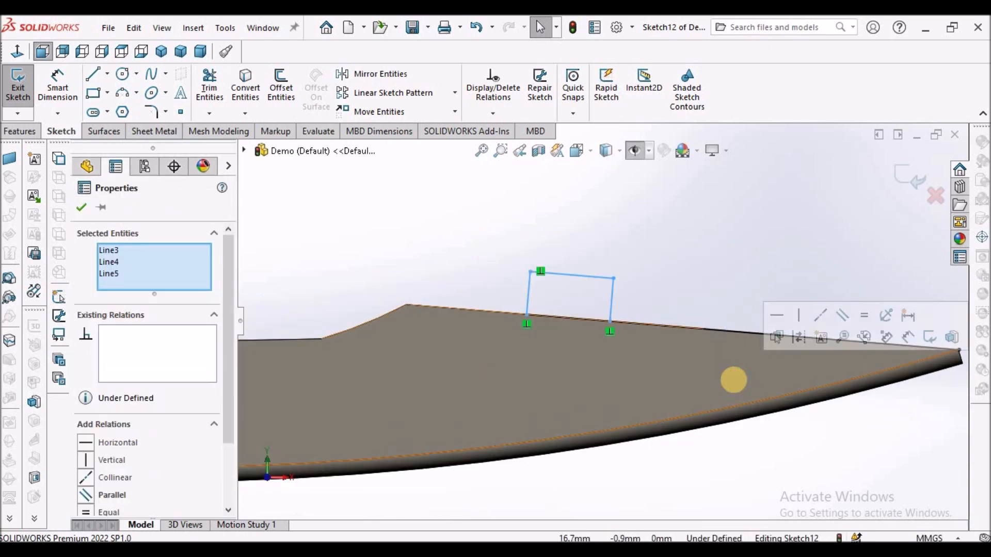
pyautogui.press('Delete')
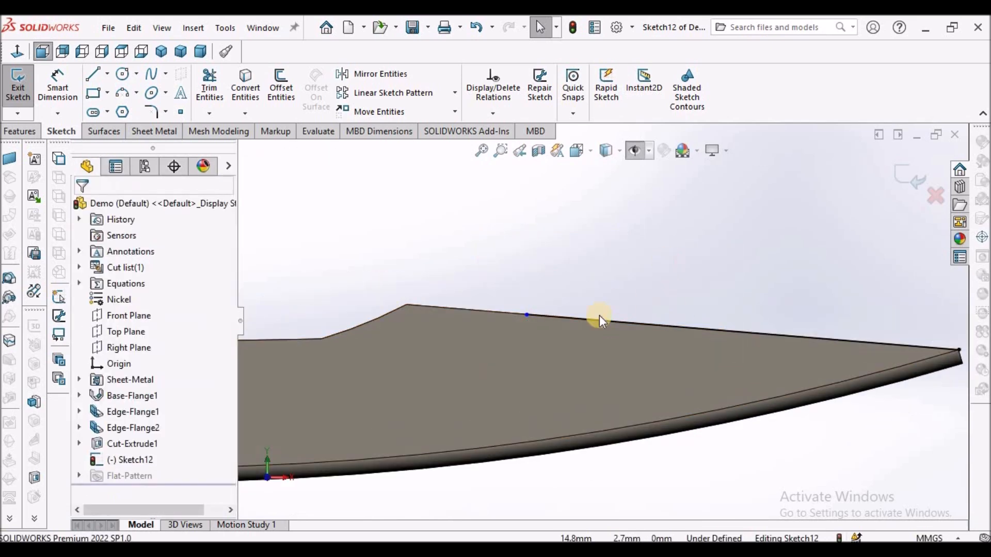
pyautogui.click(571, 318)
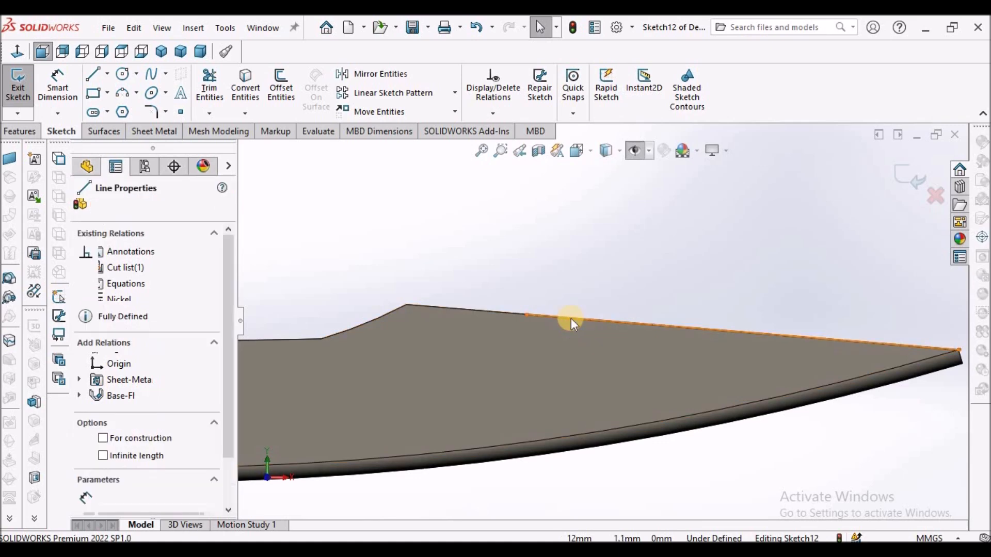
pyautogui.click(578, 284)
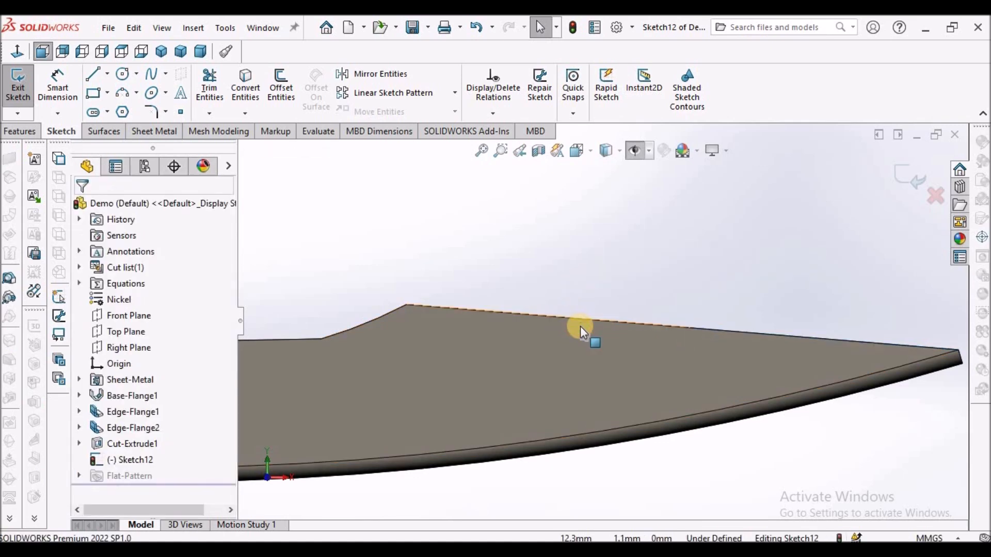
# - Draw a parallelogram about 1.3 mm by 1.3 mm with its base on the flange's right sloped edge
pyautogui.scroll(-3, 601, 320)
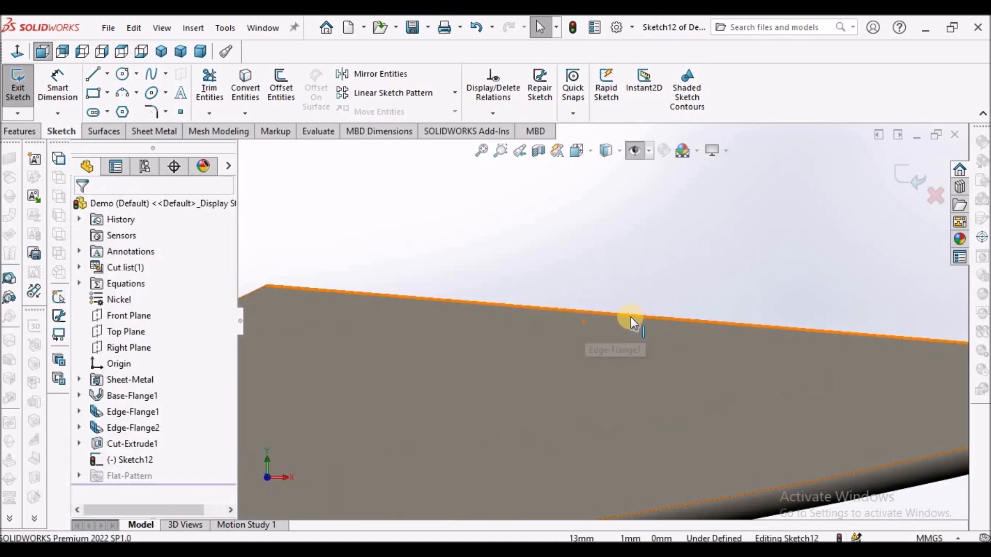
pyautogui.scroll(3, 630, 359)
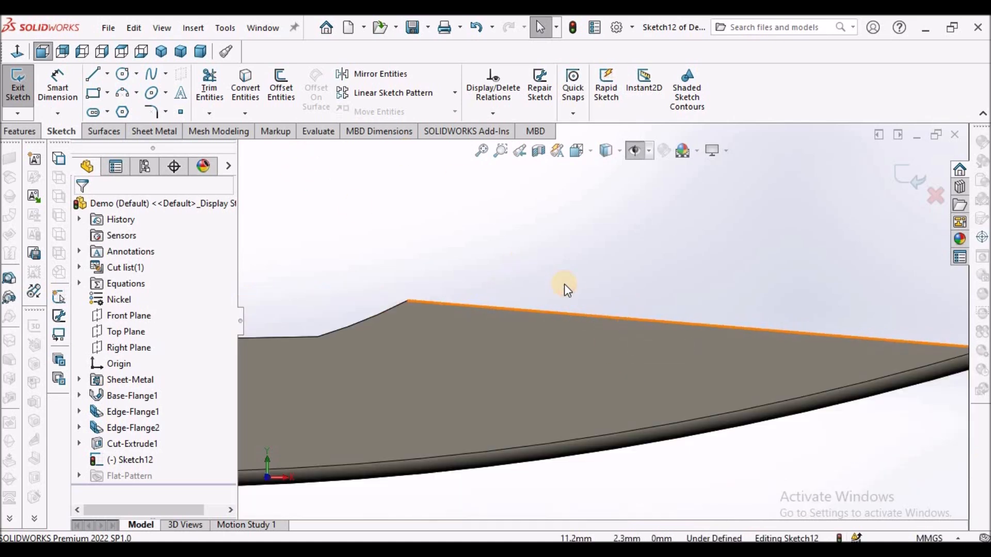
pyautogui.scroll(-2, 607, 313)
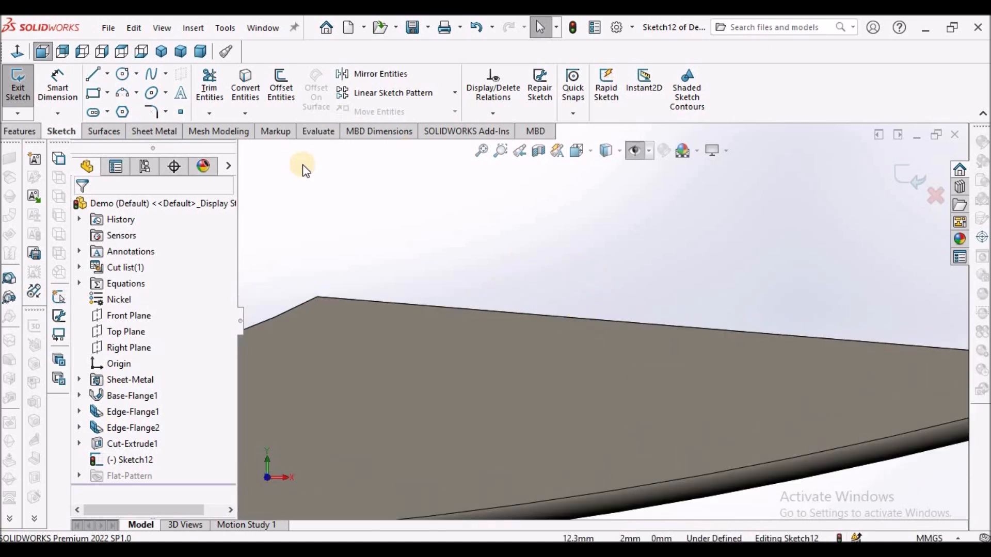
pyautogui.click(107, 94)
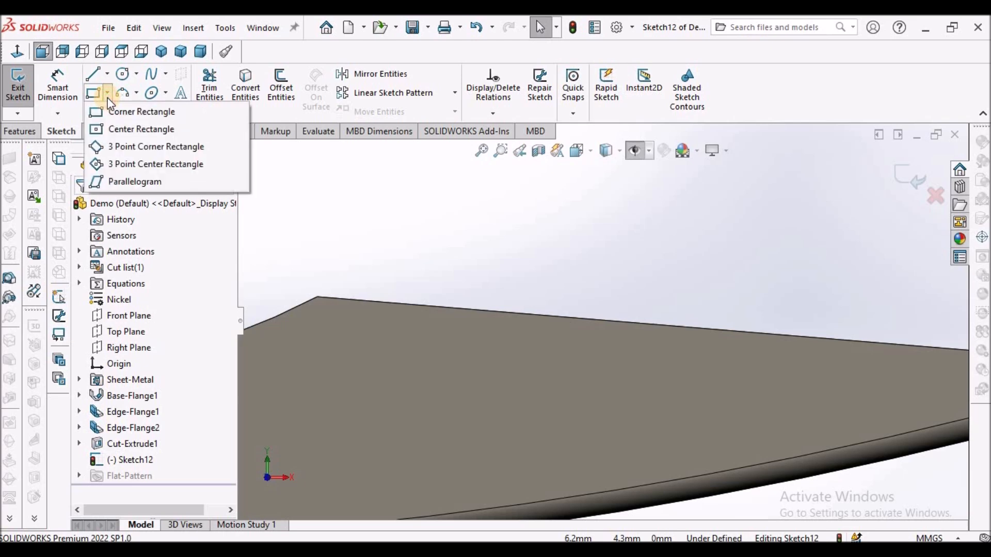
pyautogui.click(131, 179)
pyautogui.click(466, 309)
pyautogui.click(536, 313)
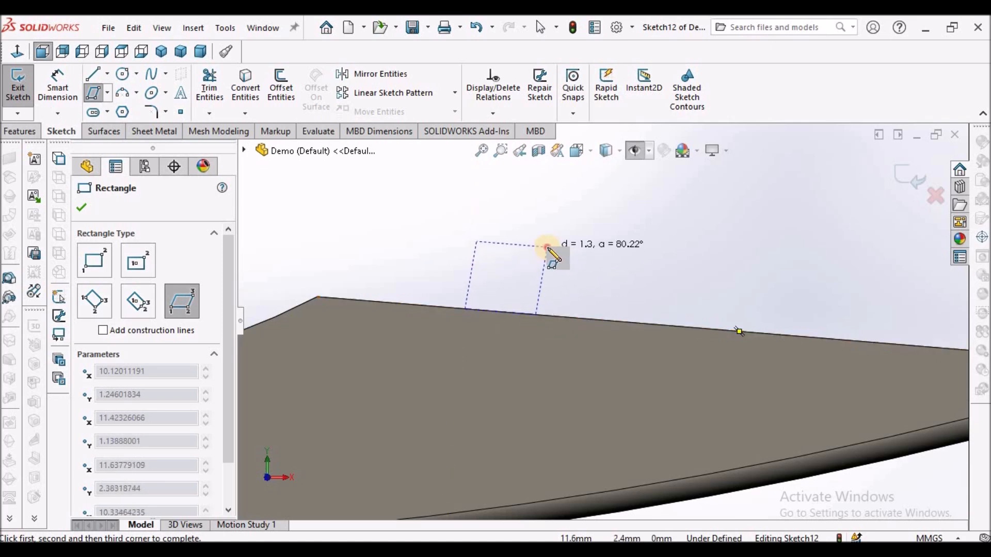
pyautogui.click(548, 247)
pyautogui.press('Escape')
pyautogui.press('Escape')
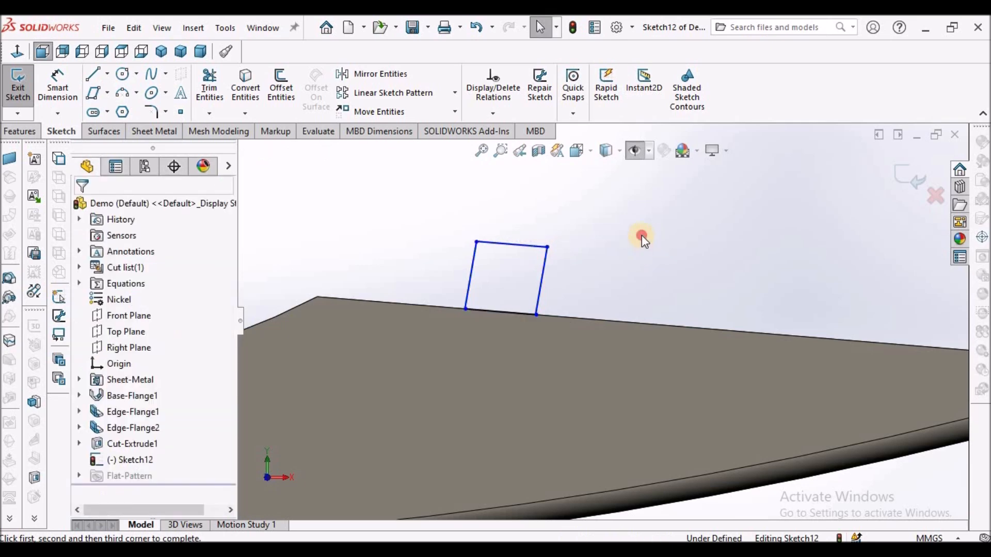
# - Make the parallelogram's right side perpendicular to its base line
pyautogui.click(514, 315)
pyautogui.keyDown('ctrl'); pyautogui.click(537, 294); pyautogui.keyUp('ctrl')
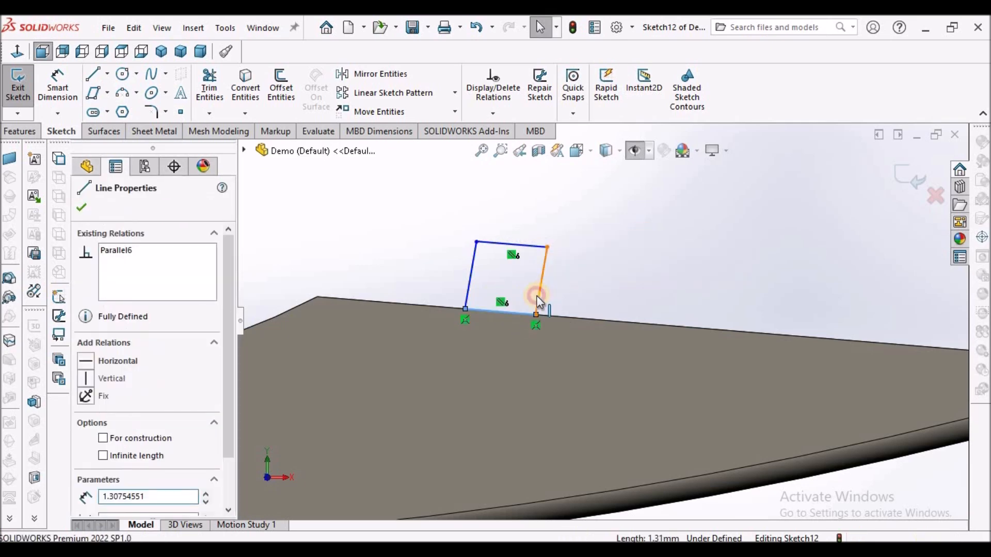
pyautogui.click(488, 324)
pyautogui.click(634, 280)
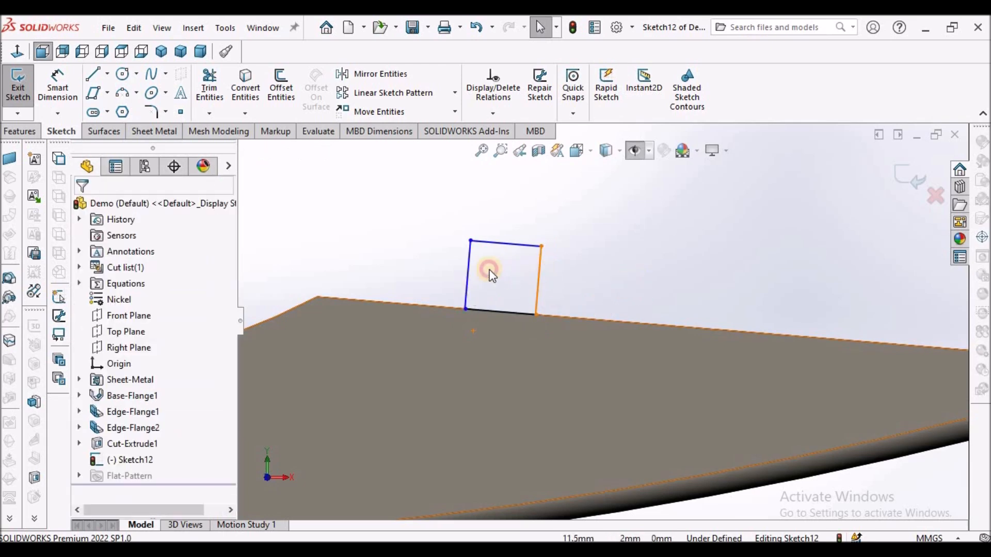
# - Inspect the relations between the parallelogram's opposite sides and the available rectangle types
pyautogui.click(539, 272)
pyautogui.keyDown('ctrl'); pyautogui.click(467, 273); pyautogui.keyUp('ctrl')
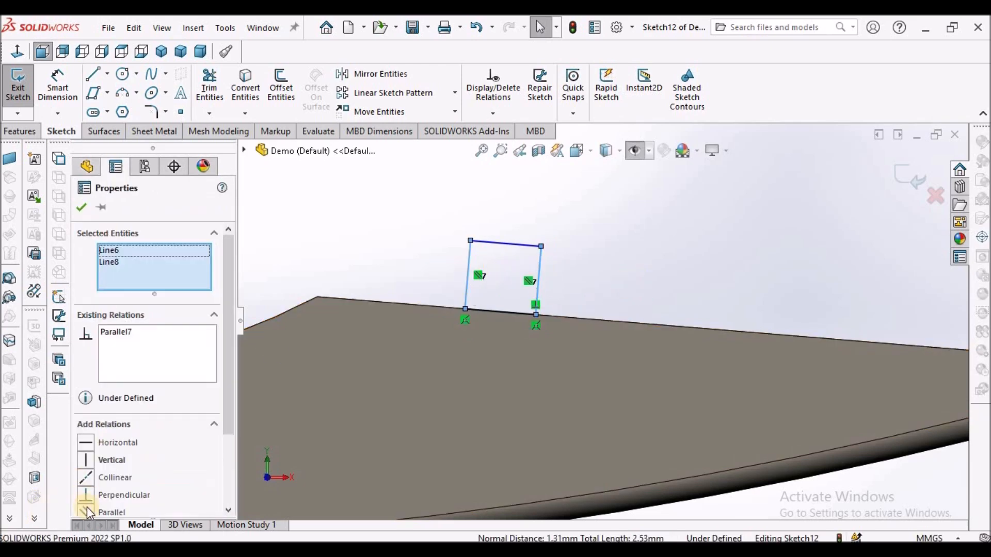
pyautogui.click(84, 210)
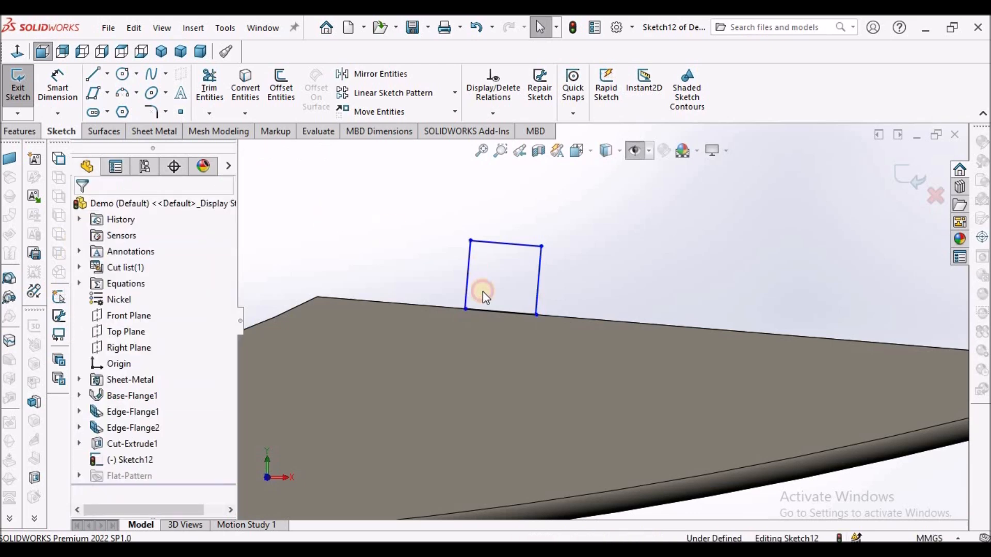
pyautogui.click(502, 314)
pyautogui.keyDown('ctrl'); pyautogui.click(505, 244); pyautogui.keyUp('ctrl')
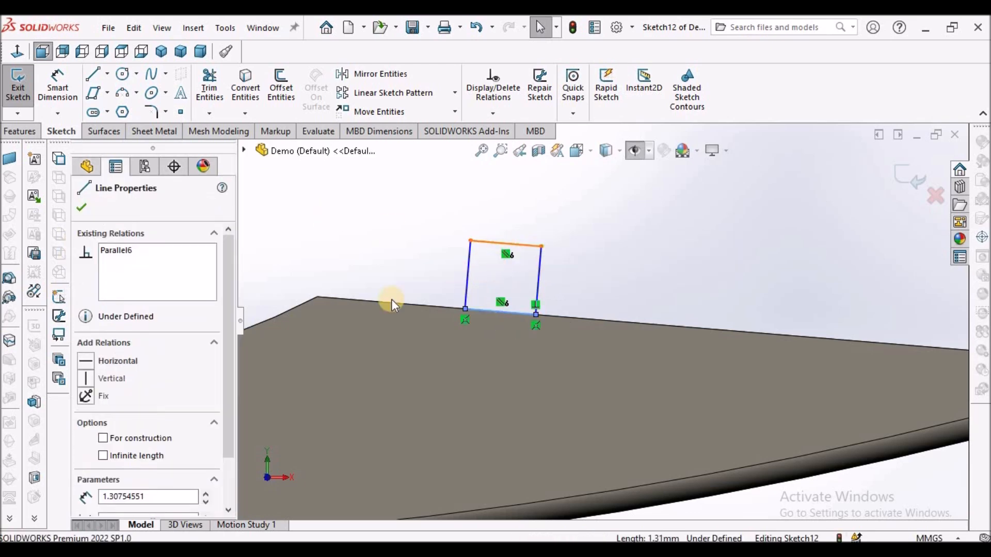
pyautogui.click(605, 276)
pyautogui.scroll(3, 584, 251)
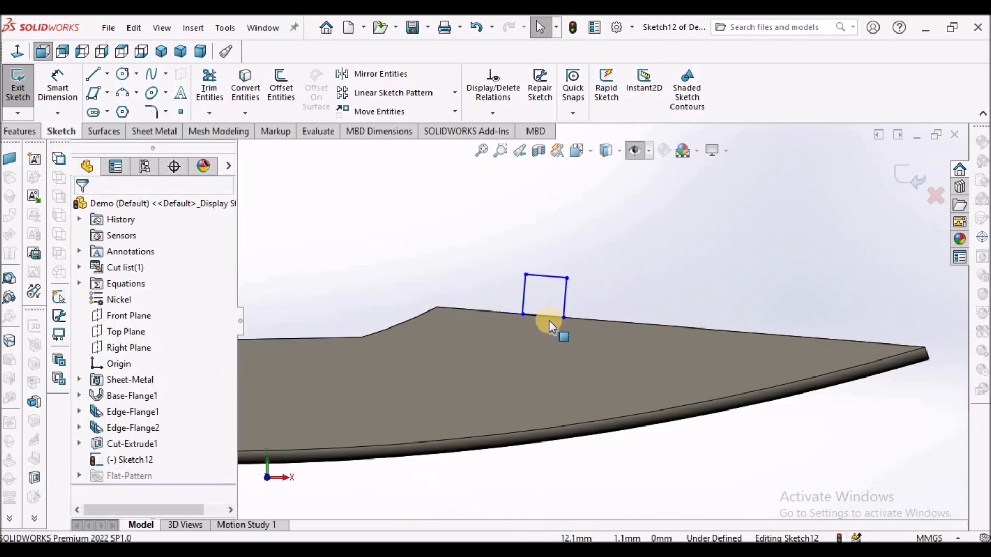
pyautogui.scroll(-3, 541, 307)
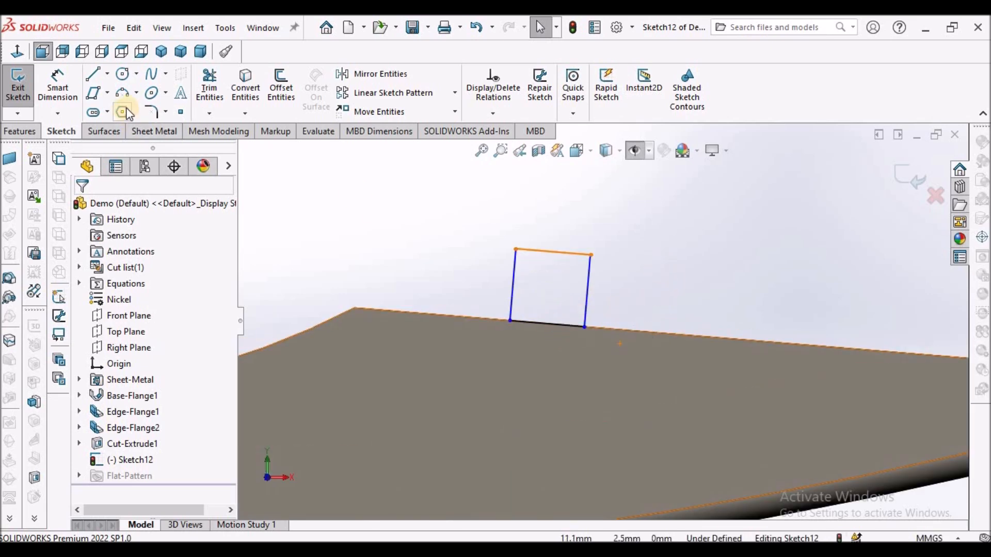
pyautogui.click(108, 94)
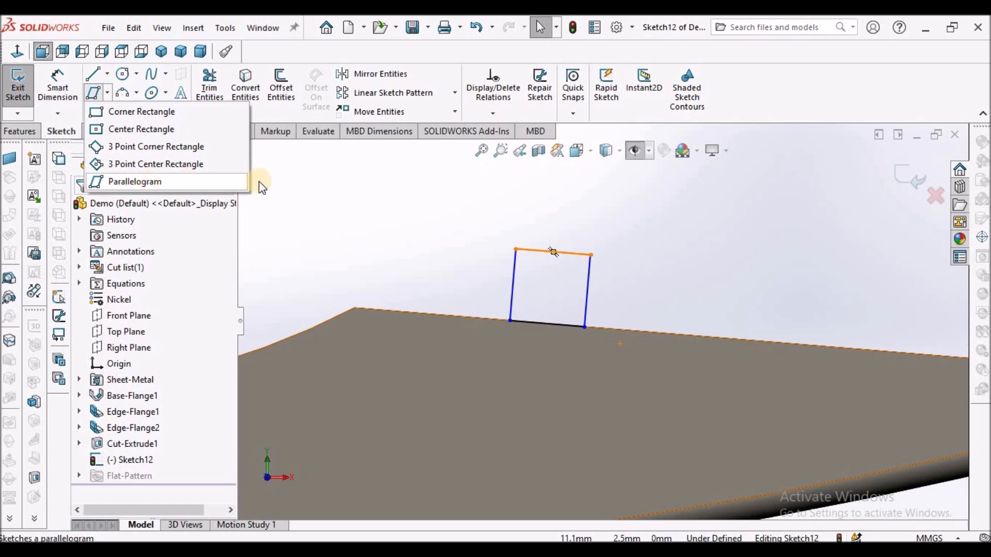
pyautogui.click(409, 253)
# - Dimension the horizontal distance from the origin to the tab outline's lower-left corner as 10 mm
pyautogui.scroll(3, 408, 252)
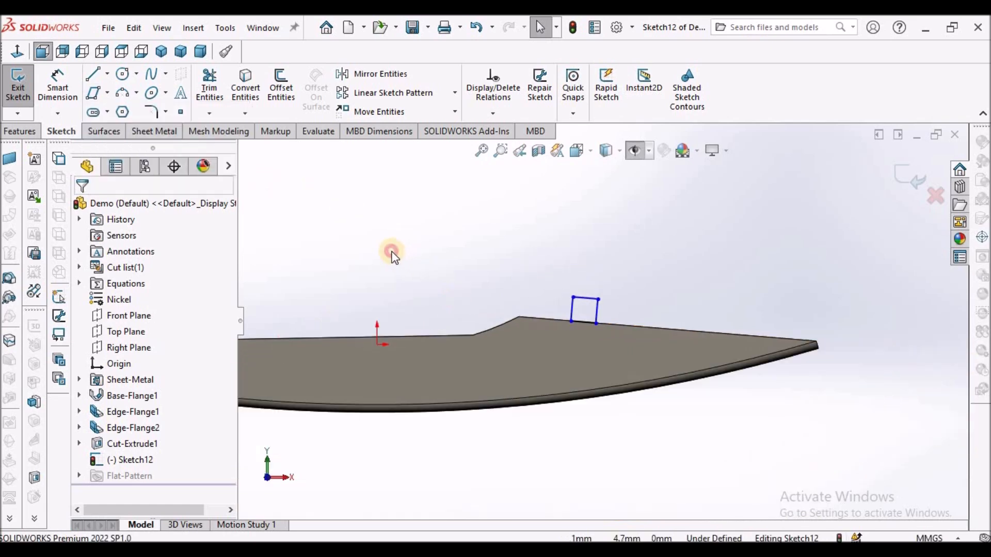
pyautogui.click(57, 88)
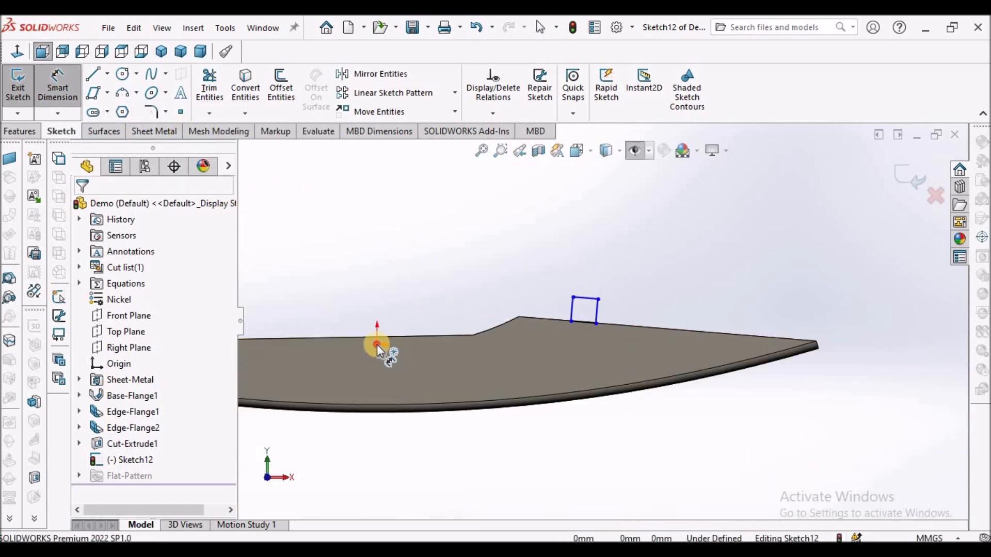
pyautogui.click(377, 345)
pyautogui.click(571, 321)
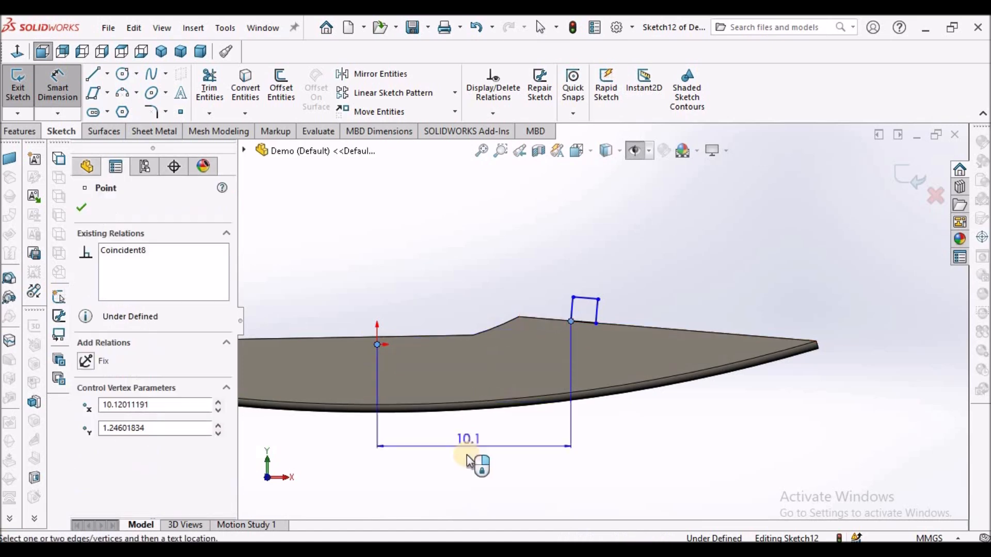
pyautogui.click(467, 454)
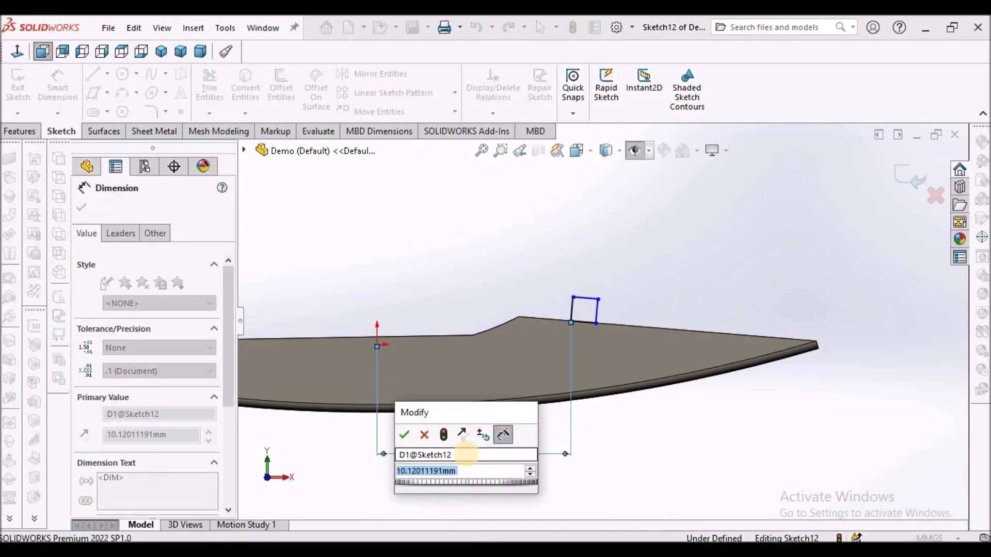
pyautogui.write('10')
pyautogui.press('Return')
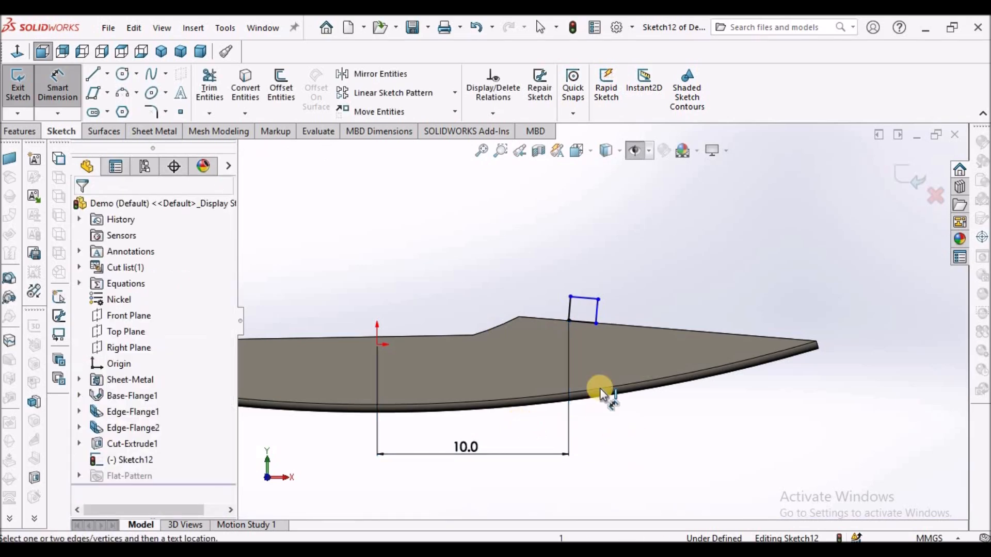
# - Dimension the tab outline's upper line and set its length to 0.5 mm
pyautogui.scroll(-2, 569, 316)
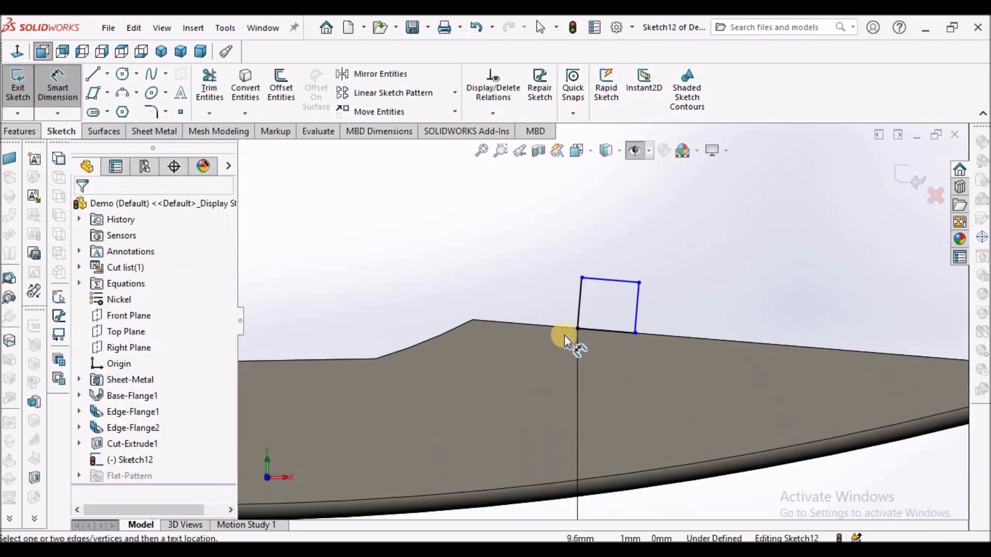
pyautogui.scroll(-3, 617, 283)
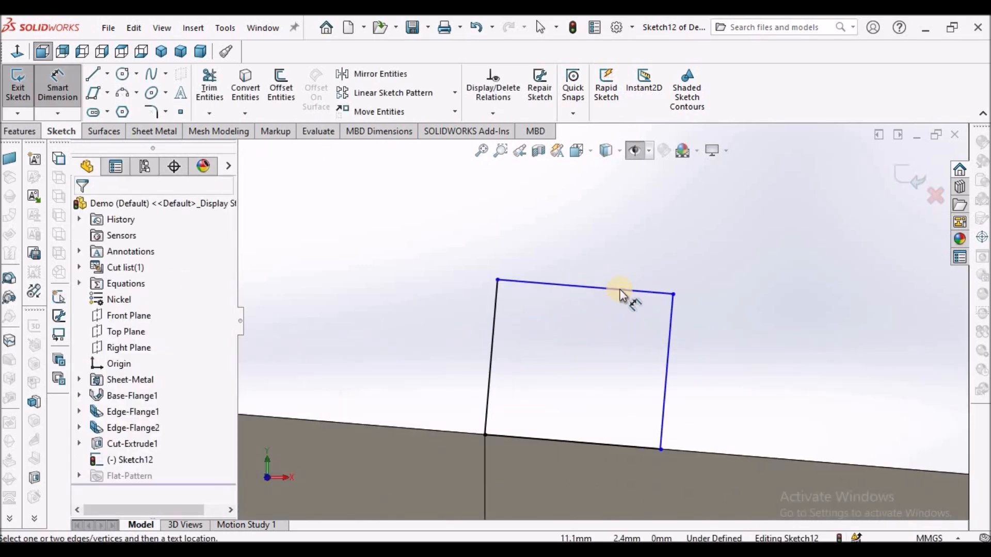
pyautogui.click(621, 293)
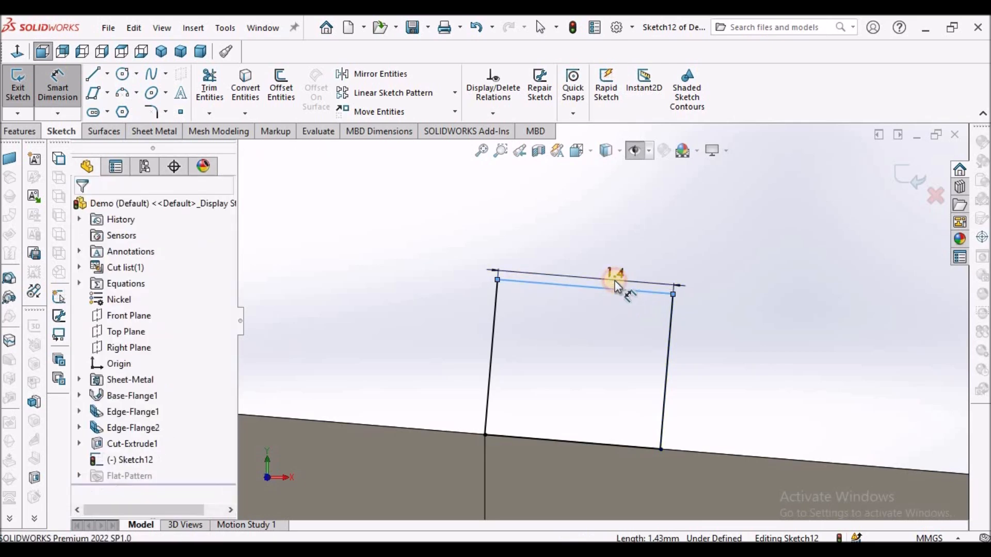
pyautogui.click(615, 281)
pyautogui.write('.5')
pyautogui.press('Return')
# - Dimension the tab outline's right side as 0.4 mm and place the dimension clear of the outline
pyautogui.scroll(-2, 580, 343)
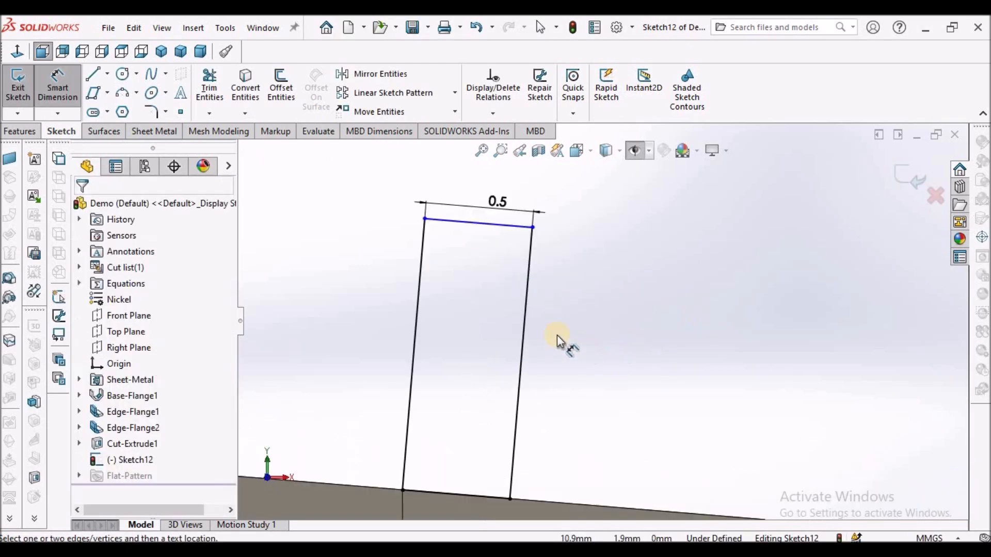
pyautogui.click(525, 316)
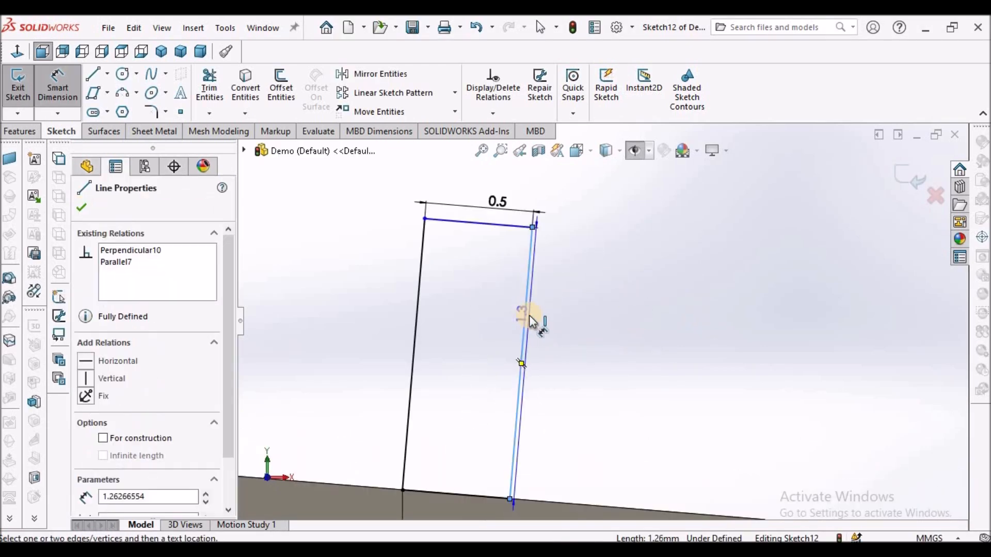
pyautogui.click(532, 317)
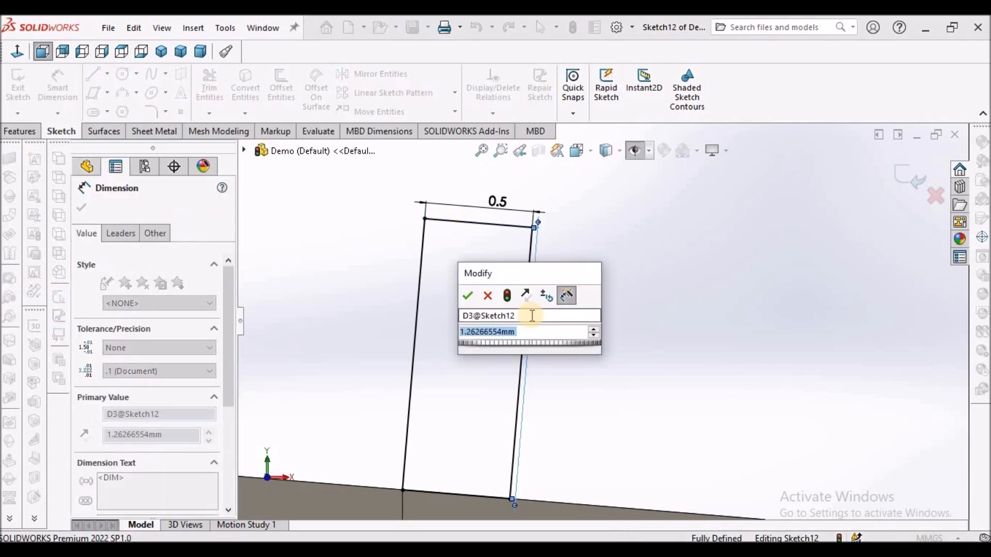
pyautogui.write('0.4')
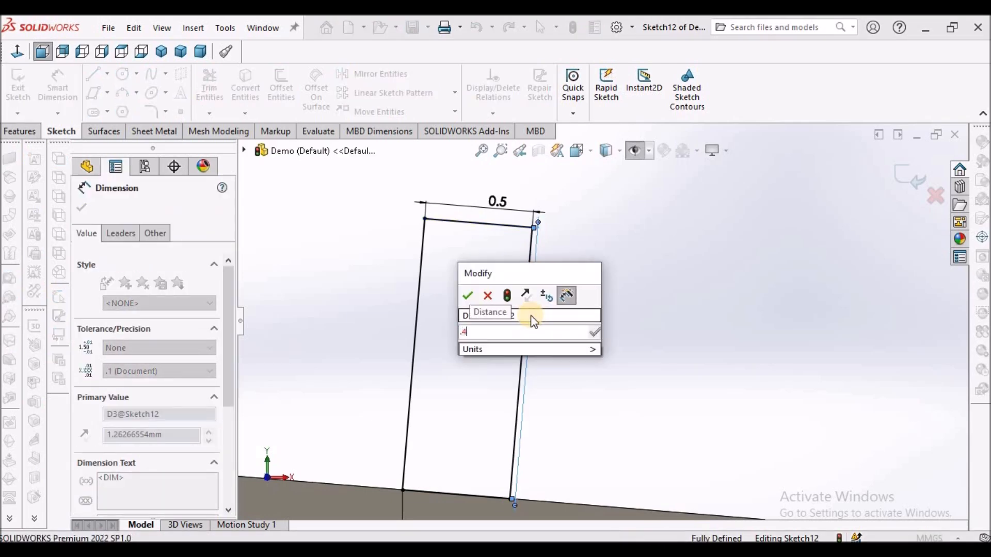
pyautogui.press('Return')
pyautogui.scroll(3, 631, 332)
pyautogui.click(631, 333)
pyautogui.scroll(4, 575, 382)
pyautogui.scroll(-1, 568, 378)
pyautogui.moveTo(568, 372); pyautogui.dragTo(591, 362)
pyautogui.rightClick(525, 275)
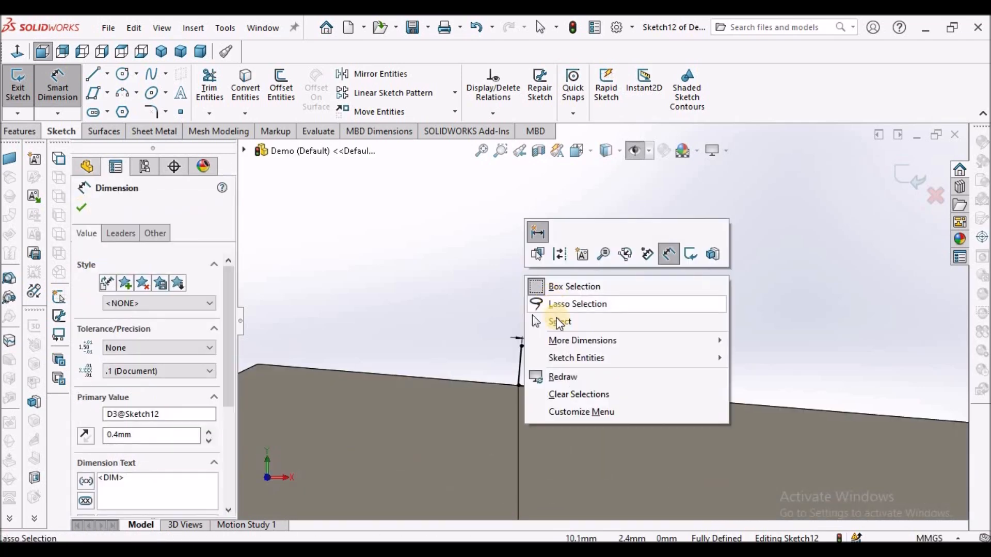
pyautogui.click(557, 321)
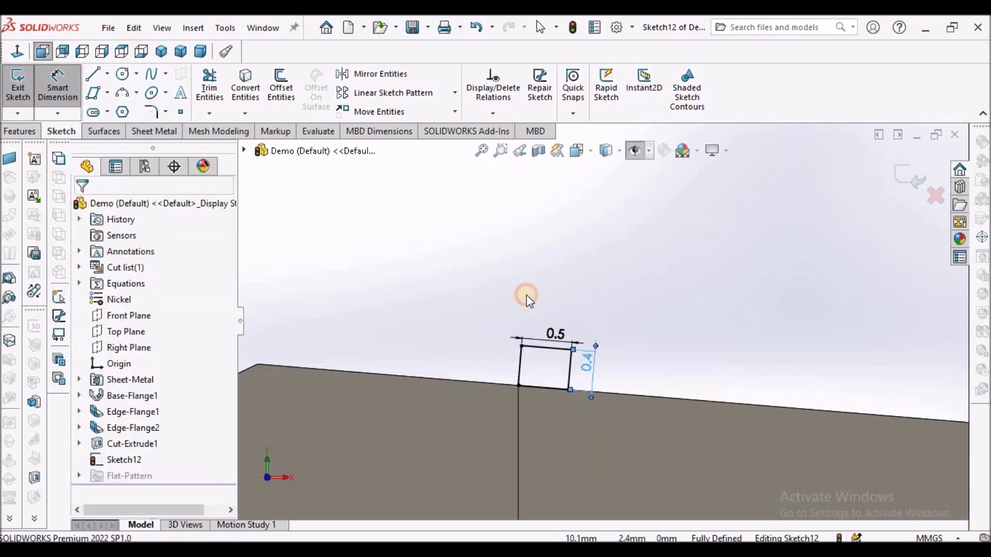
# - Start a Base Flange/Tab feature from the 0.5 by 0.4 mm outline and try the reversed thickness direction
pyautogui.click(157, 135)
pyautogui.click(23, 83)
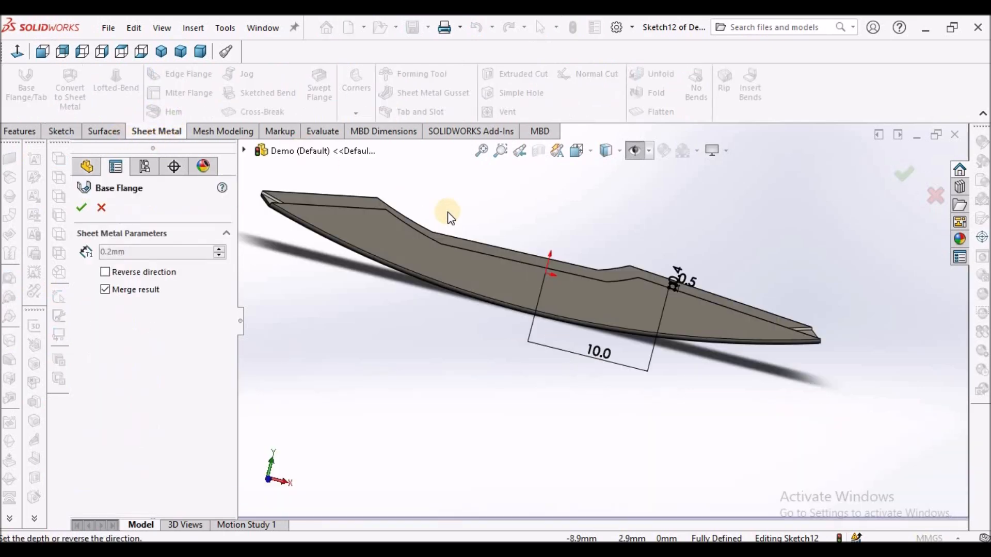
pyautogui.moveTo(704, 282); pyautogui.dragTo(455, 444, button='middle')
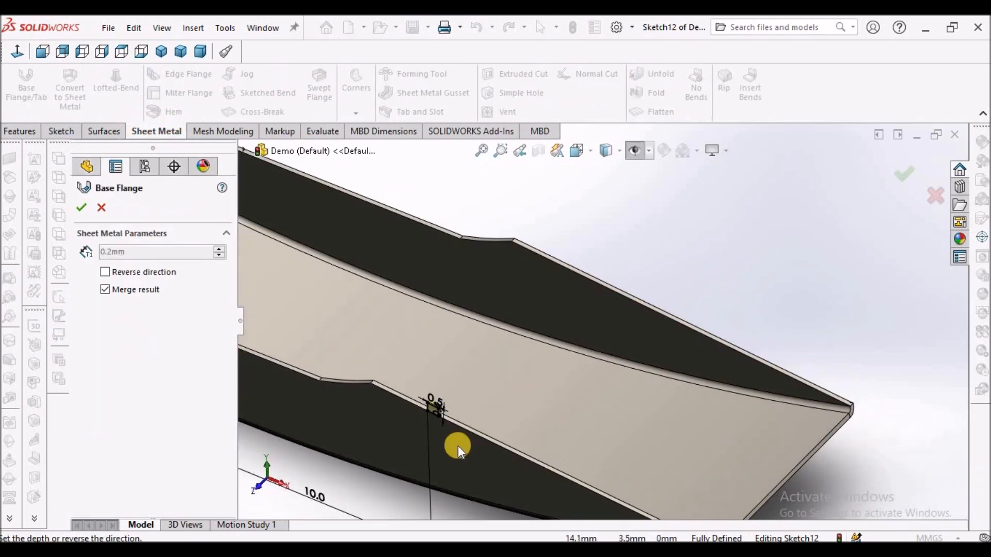
pyautogui.scroll(-5, 451, 349)
pyautogui.scroll(-4, 428, 305)
pyautogui.scroll(6, 409, 316)
pyautogui.scroll(2, 544, 325)
pyautogui.scroll(-3, 596, 322)
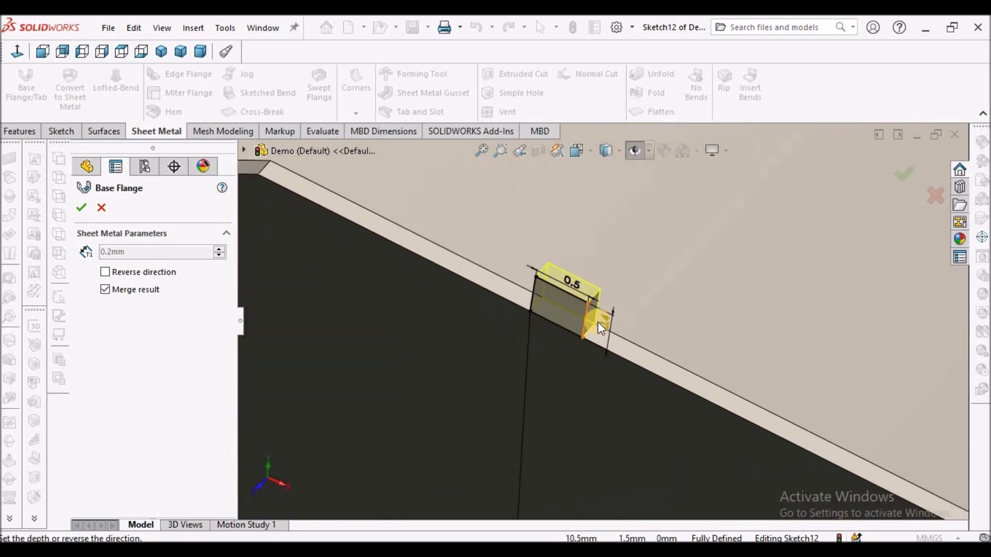
pyautogui.click(105, 290)
pyautogui.click(104, 274)
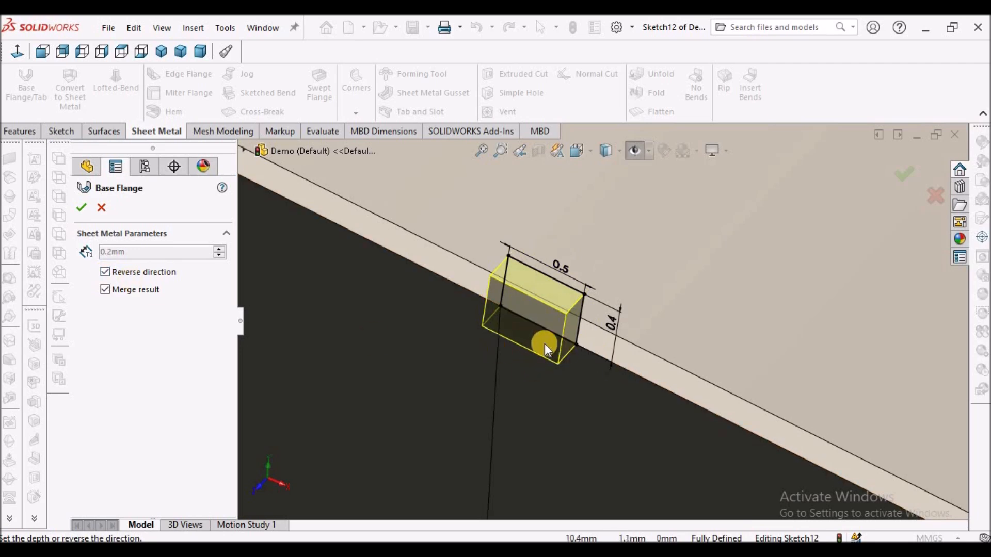
# - Restore the unreversed thickness direction, keep the result merged, and create the small tab on the flange
pyautogui.click(107, 271)
pyautogui.scroll(3, 594, 303)
pyautogui.moveTo(593, 299)
pyautogui.mouseDown(button='middle')
pyautogui.moveTo(614, 297)
pyautogui.moveTo(579, 285)
pyautogui.mouseUp(button='middle')
pyautogui.scroll(-4, 343, 274)
pyautogui.scroll(-3, 513, 280)
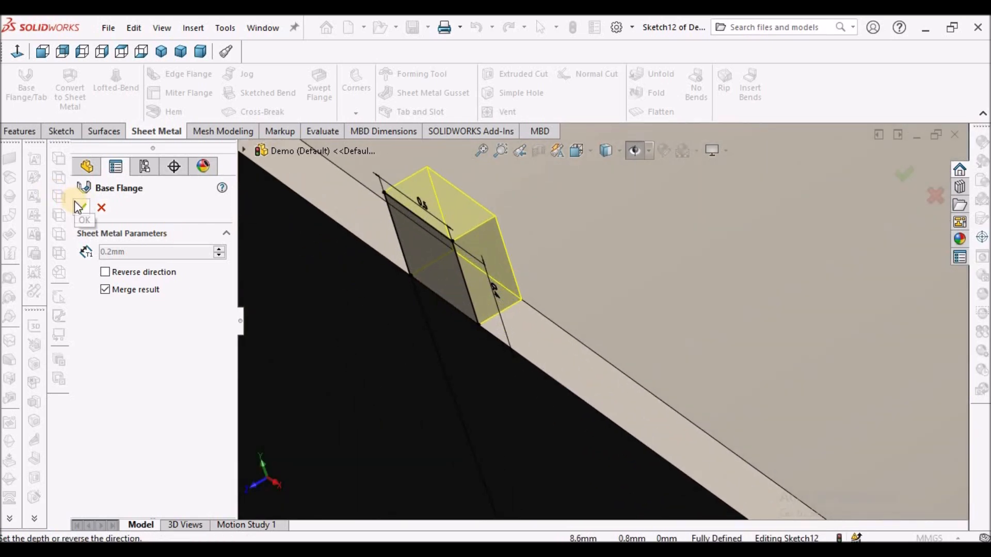
pyautogui.click(105, 290)
pyautogui.click(82, 209)
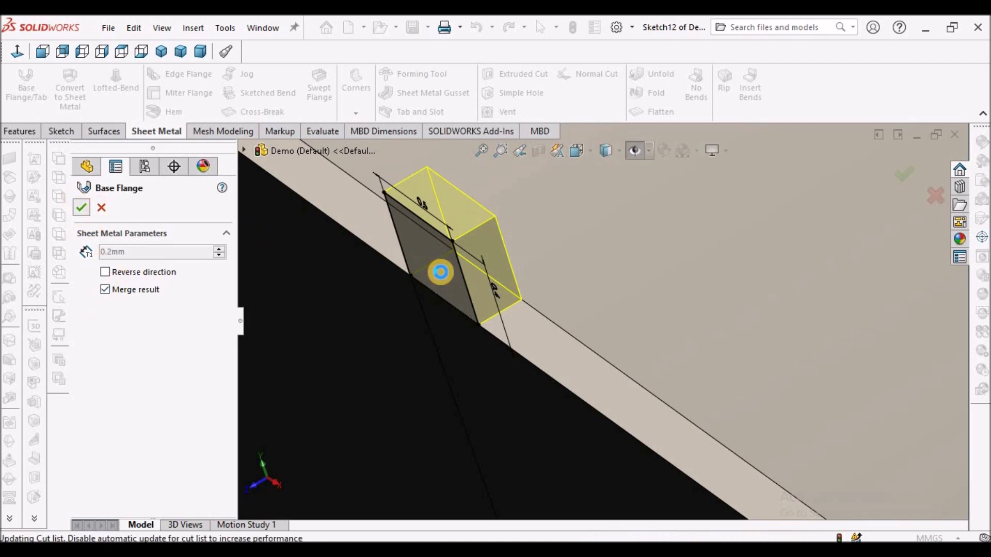
# - Start a new sketch on the outer face of the side flange that carries the small tab
pyautogui.scroll(3, 519, 306)
pyautogui.scroll(3, 519, 307)
pyautogui.moveTo(549, 263); pyautogui.dragTo(604, 366, button='middle')
pyautogui.click(604, 364)
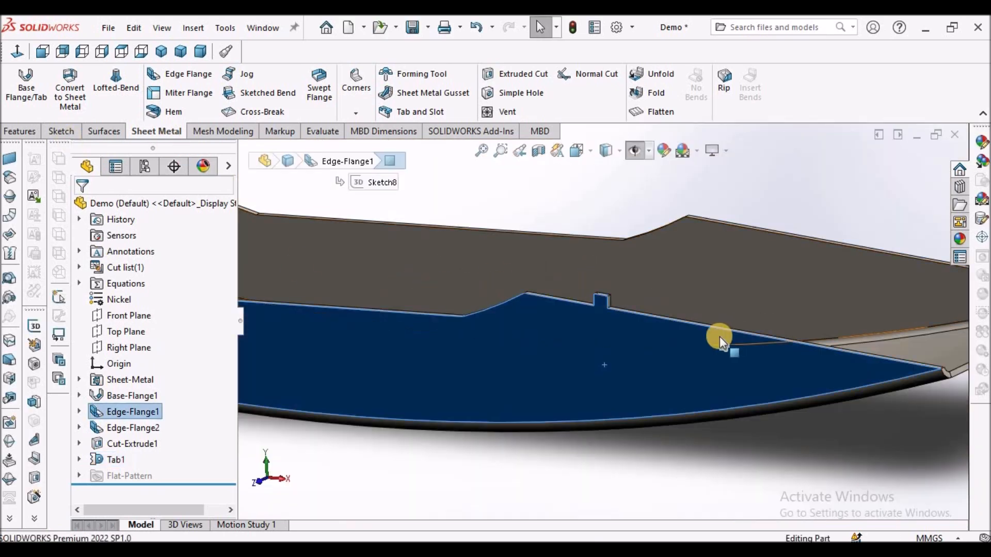
pyautogui.click(70, 132)
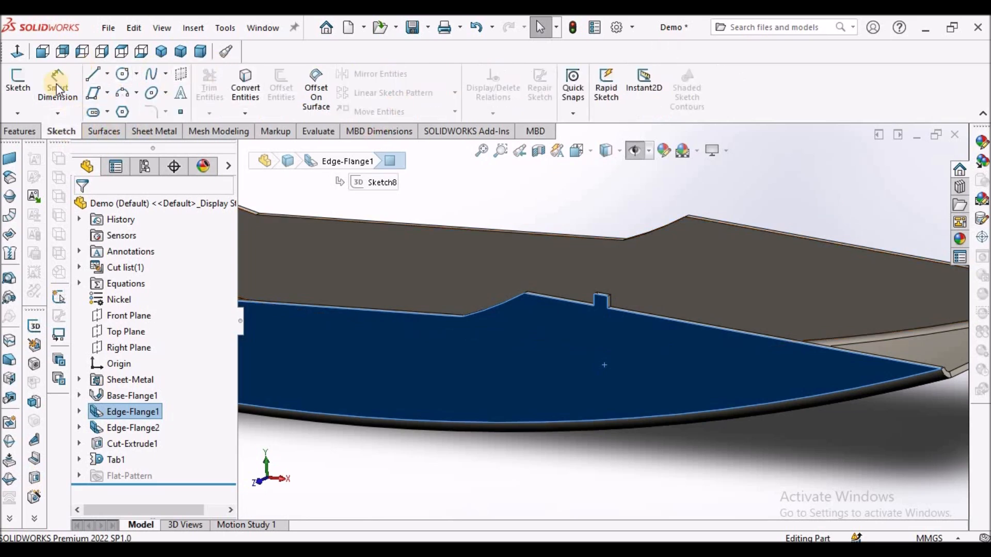
pyautogui.click(18, 82)
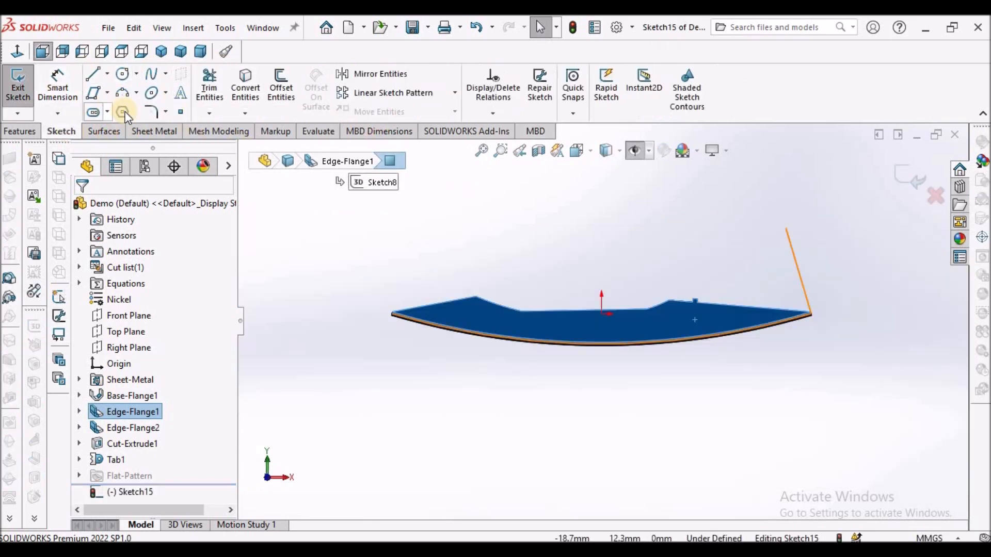
pyautogui.click(636, 259)
pyautogui.scroll(-5, 737, 301)
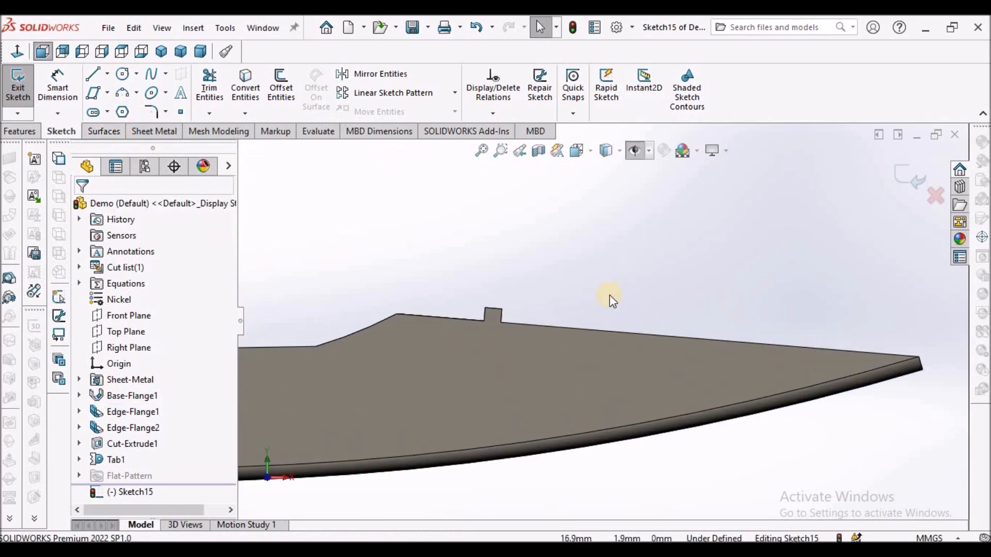
# - Sketch a closed triangle beyond the tab, with its base about 1 mm long lying on the flange's sloped edge
pyautogui.click(107, 73)
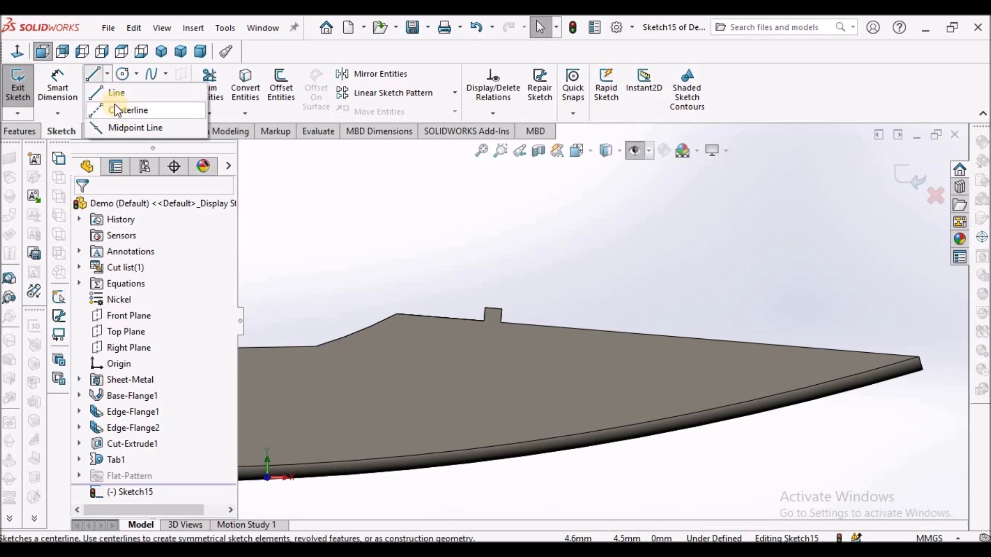
pyautogui.click(99, 91)
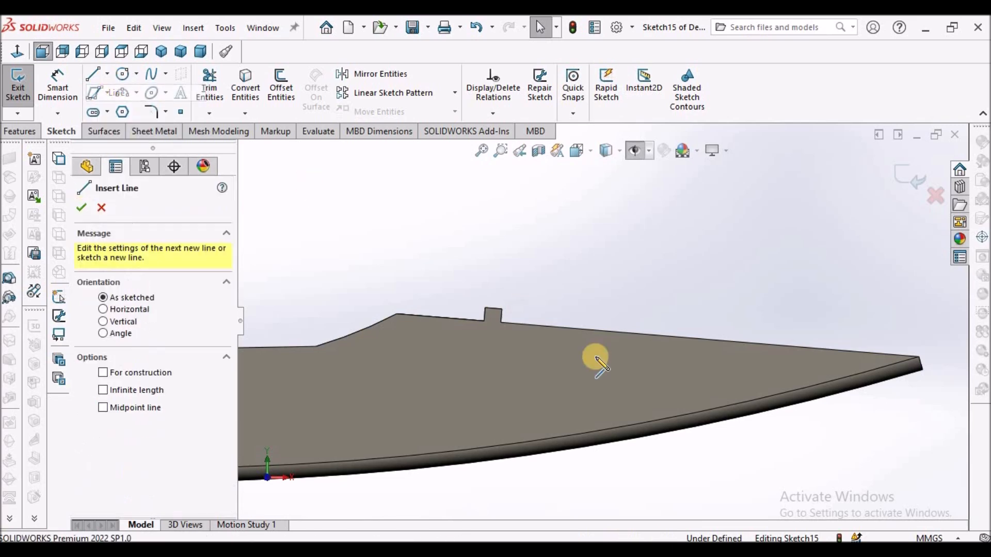
pyautogui.scroll(-3, 588, 336)
pyautogui.click(577, 331)
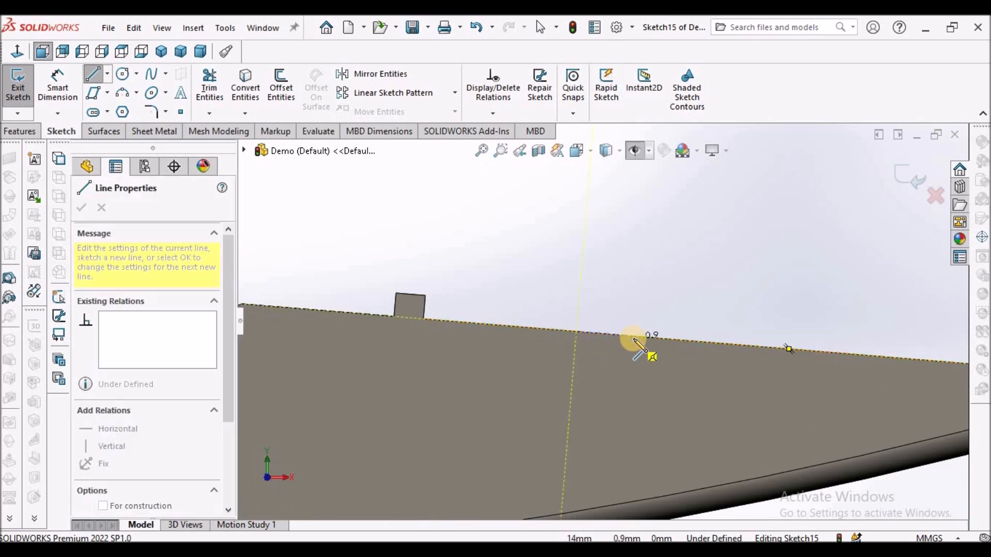
pyautogui.scroll(-2, 602, 315)
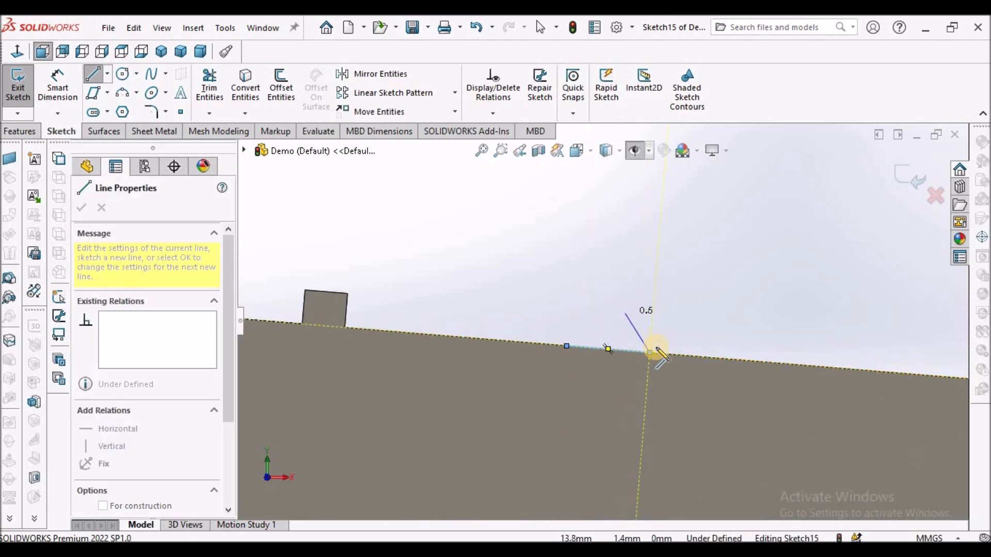
pyautogui.click(631, 354)
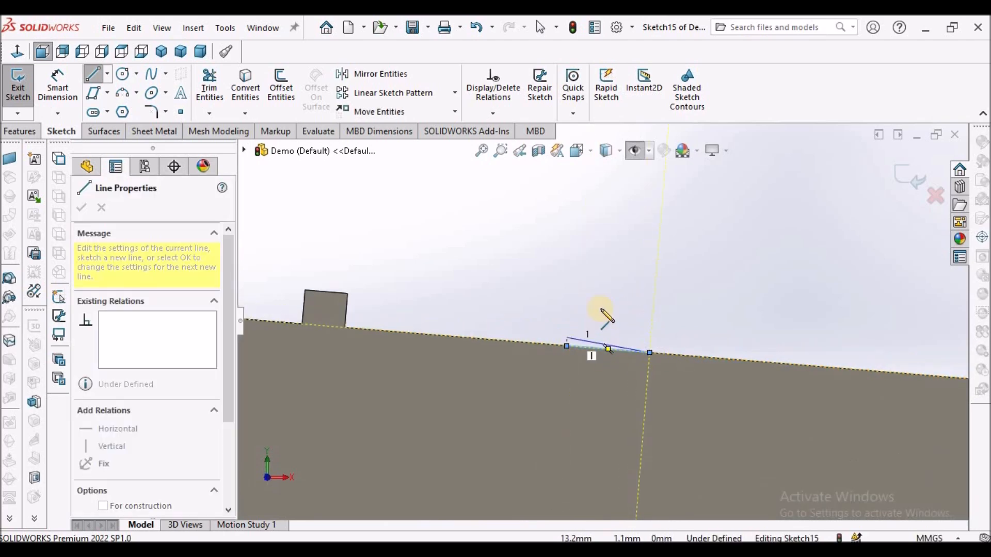
pyautogui.click(622, 261)
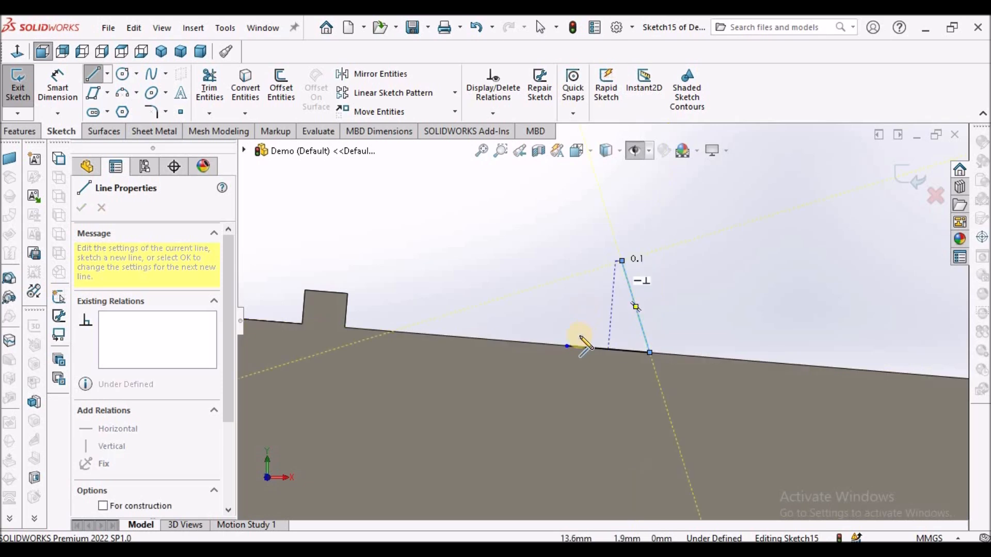
pyautogui.click(567, 346)
pyautogui.rightClick(530, 247)
pyautogui.click(521, 248)
pyautogui.scroll(-3, 626, 328)
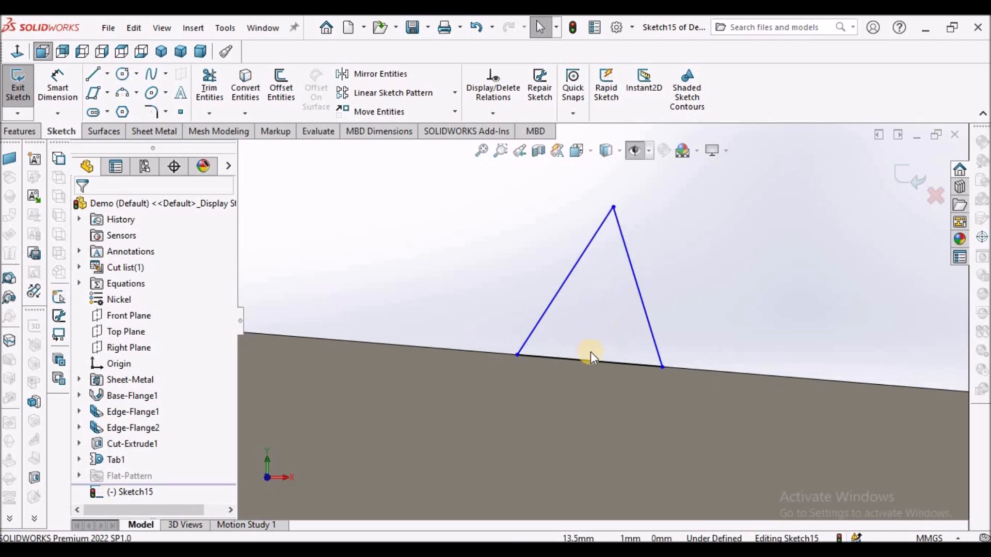
# - Draw a centerline from the midpoint of the triangle's base to its apex
pyautogui.click(107, 74)
pyautogui.click(124, 110)
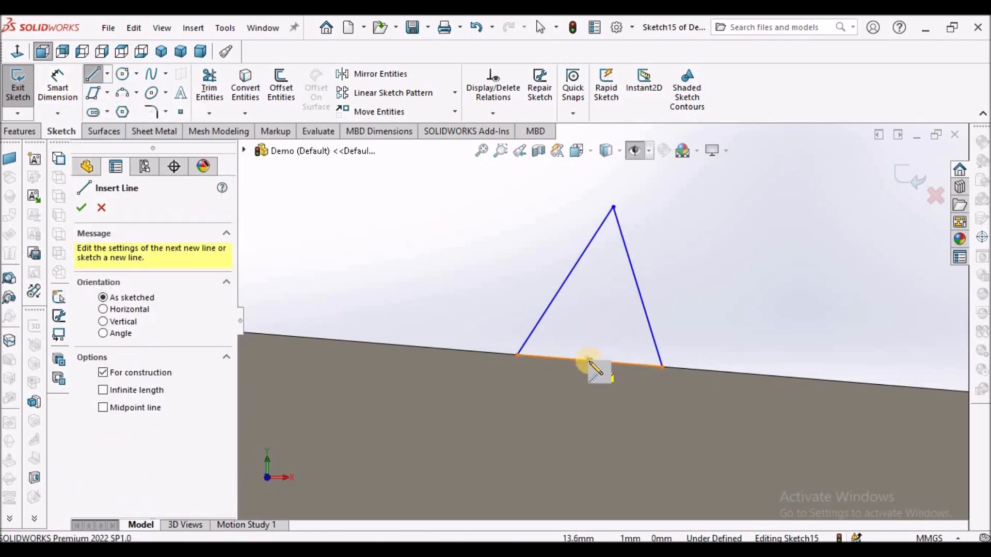
pyautogui.moveTo(588, 361); pyautogui.dragTo(613, 207)
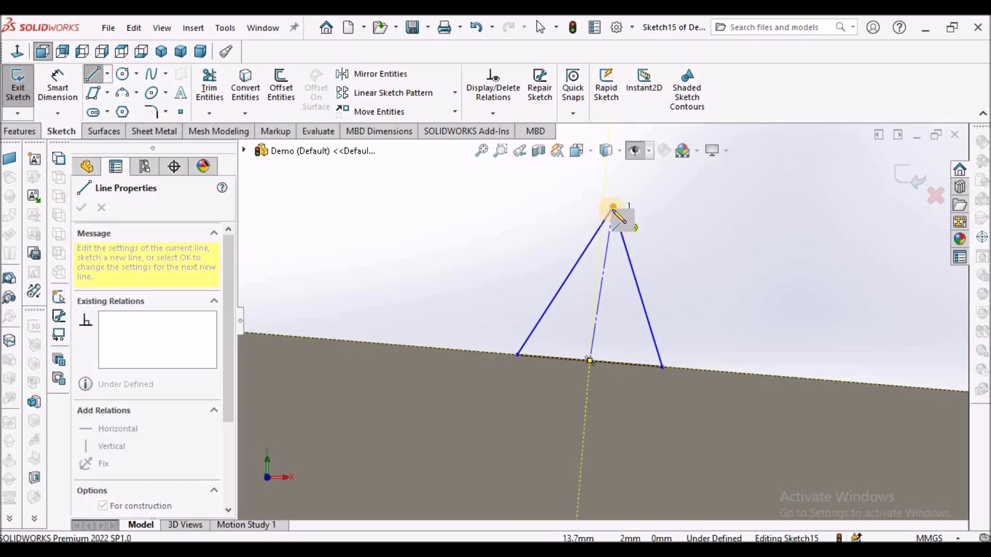
pyautogui.rightClick(475, 219)
pyautogui.click(491, 219)
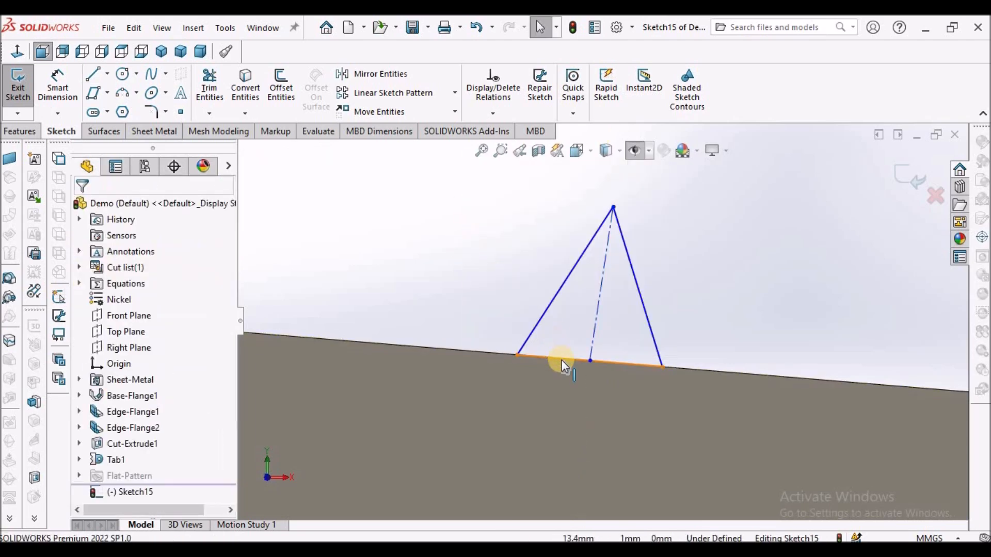
# - Add a perpendicular relation between the triangle's base and the centerline
pyautogui.click(561, 360)
pyautogui.keyDown('ctrl'); pyautogui.click(596, 320); pyautogui.keyUp('ctrl')
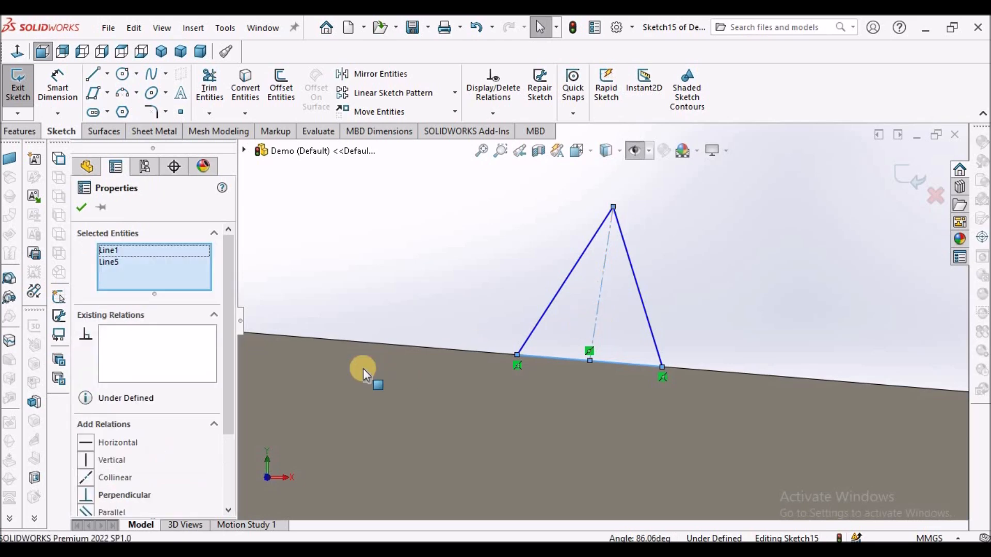
pyautogui.click(90, 490)
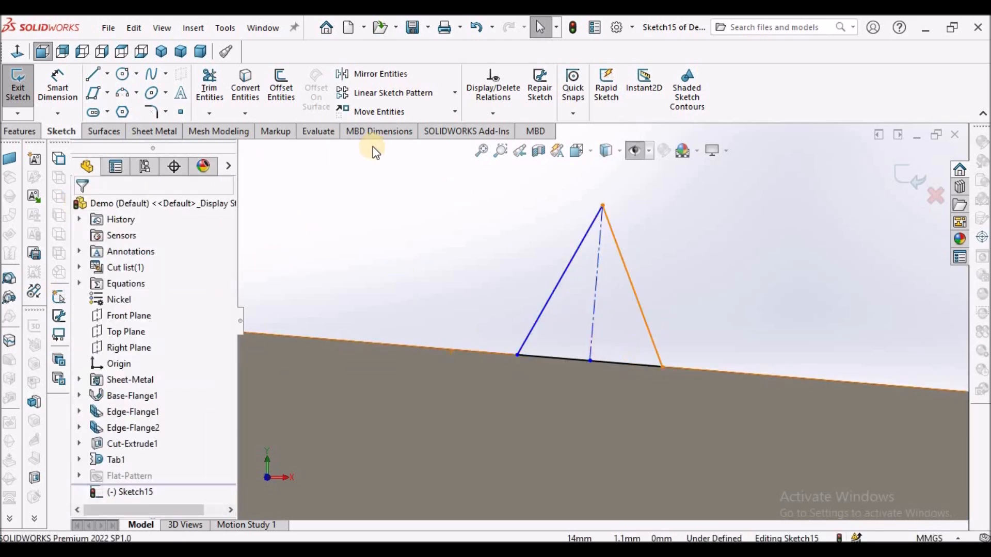
# - Add an equal relation between the triangle's three sides
pyautogui.click(614, 364)
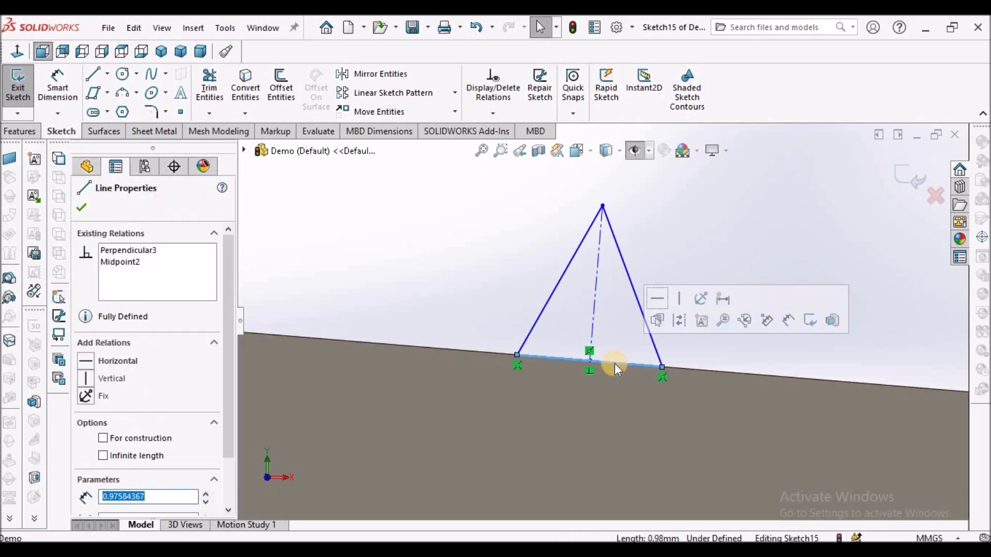
pyautogui.keyDown('ctrl'); pyautogui.click(634, 304); pyautogui.keyUp('ctrl')
pyautogui.keyDown('ctrl'); pyautogui.click(548, 295); pyautogui.keyUp('ctrl')
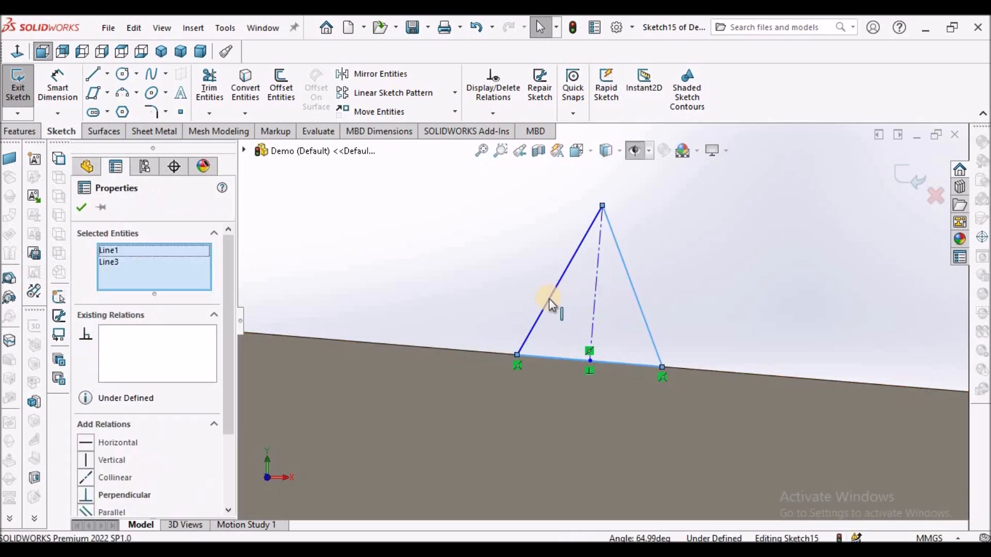
pyautogui.click(90, 495)
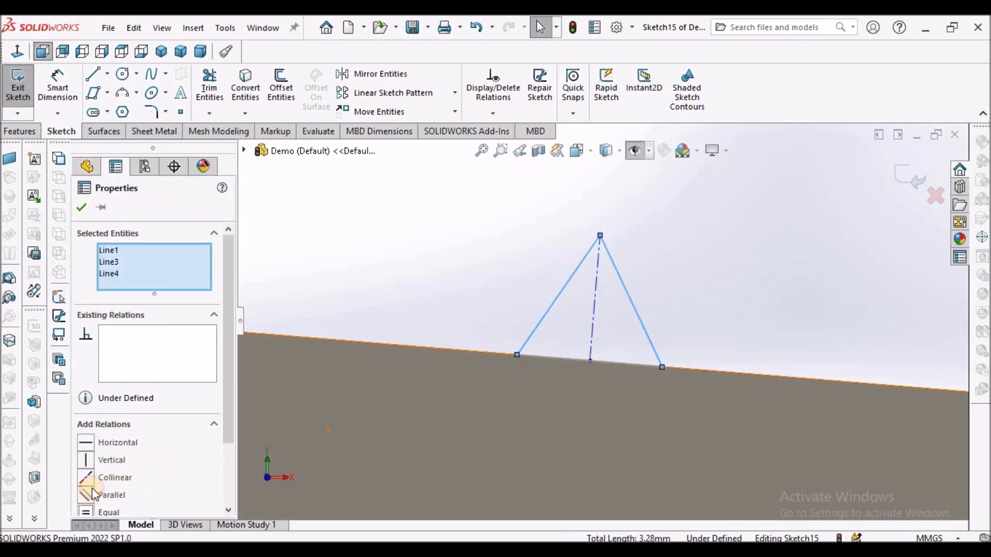
pyautogui.click(278, 251)
pyautogui.click(116, 168)
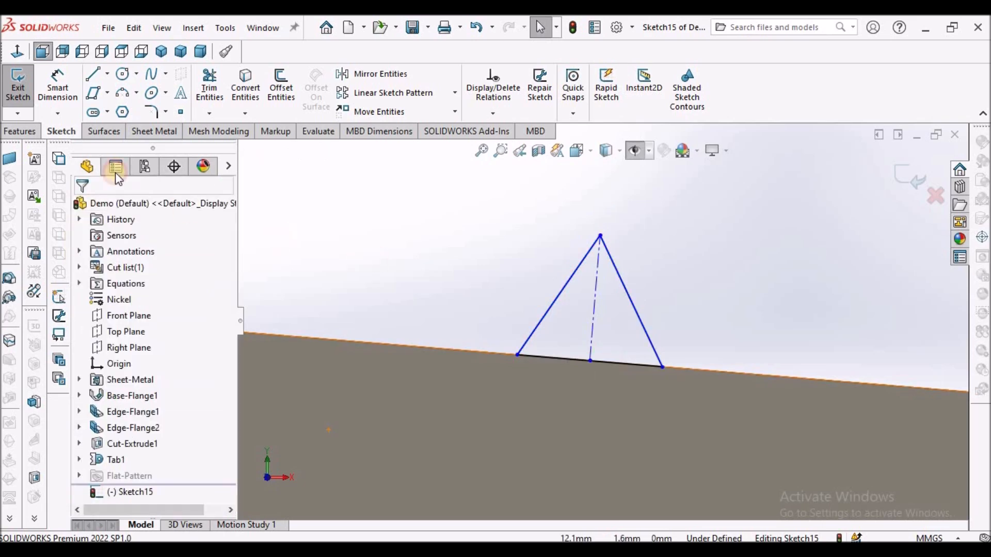
# - Dimension the triangle's base along the sloped edge and set its length to 0.5 mm
pyautogui.click(72, 102)
pyautogui.click(615, 367)
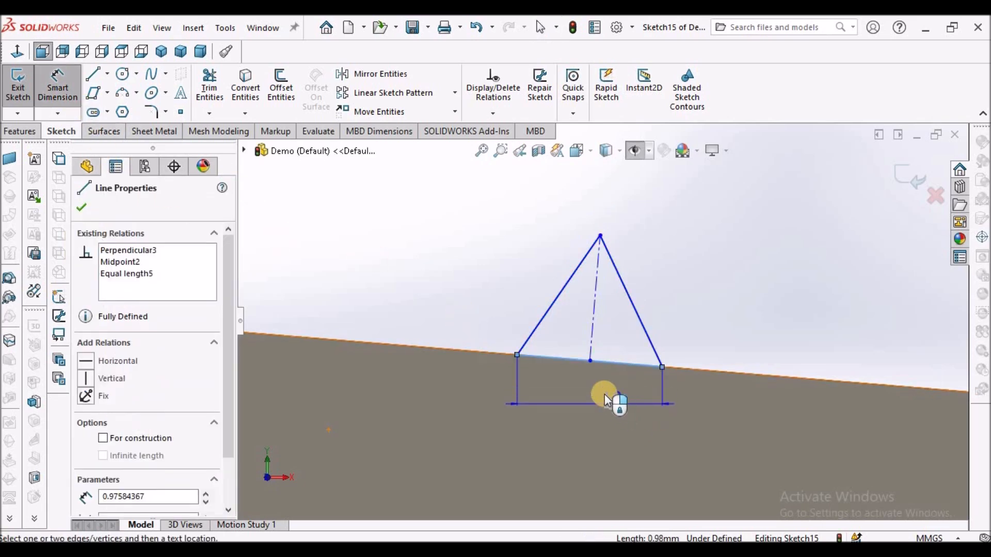
pyautogui.scroll(-2, 589, 351)
pyautogui.scroll(-2, 596, 333)
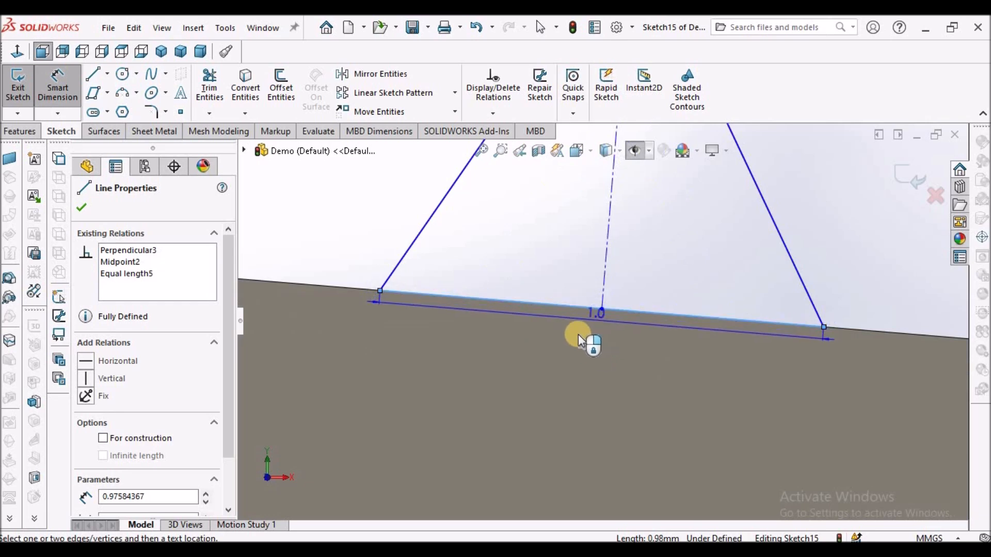
pyautogui.scroll(-2, 588, 325)
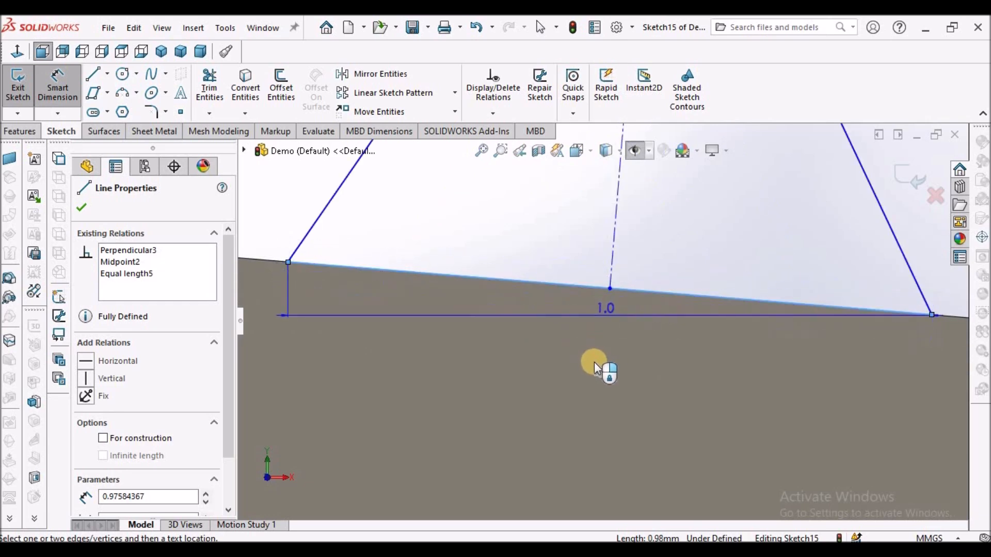
pyautogui.scroll(3, 600, 419)
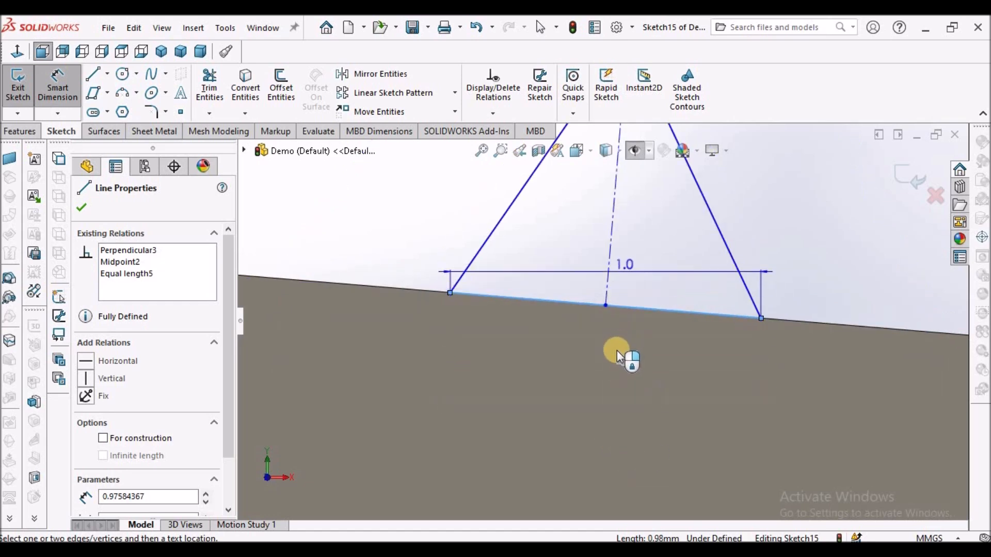
pyautogui.scroll(4, 620, 370)
pyautogui.scroll(-2, 622, 309)
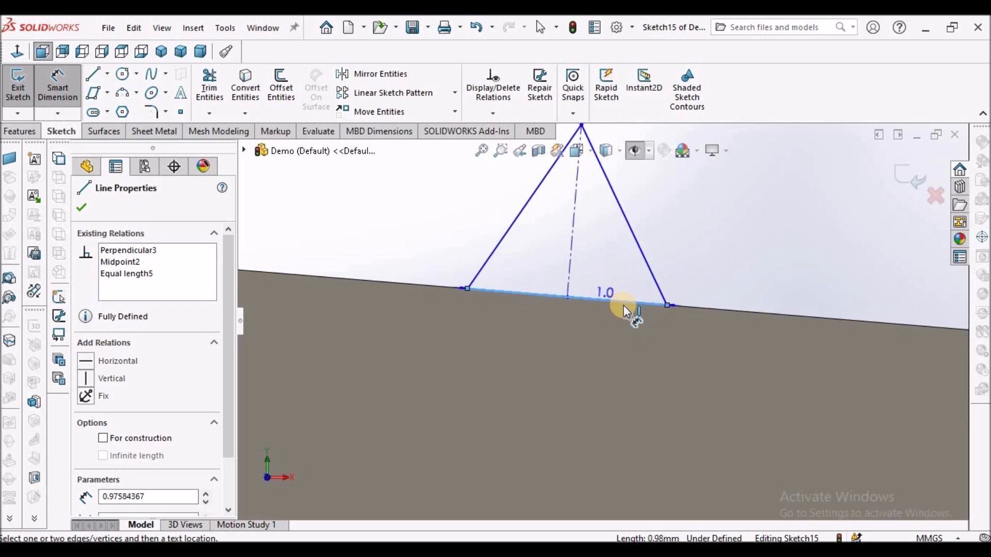
pyautogui.click(625, 314)
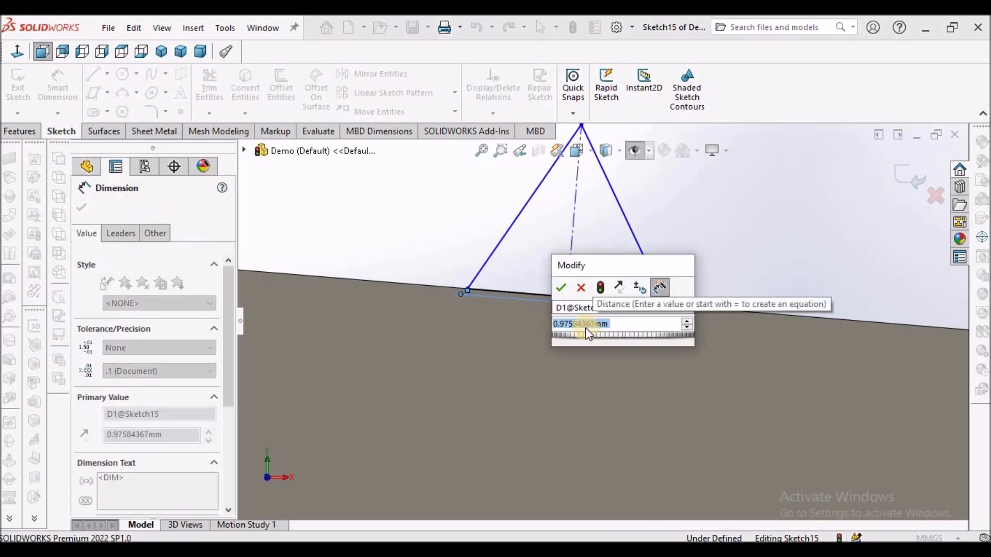
pyautogui.write('0.5')
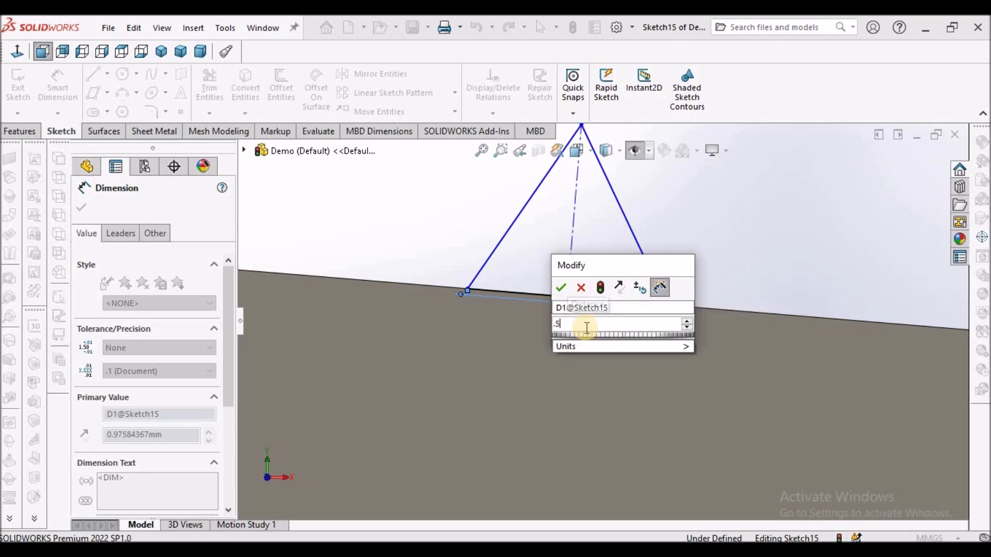
pyautogui.press('Return')
pyautogui.click(663, 255)
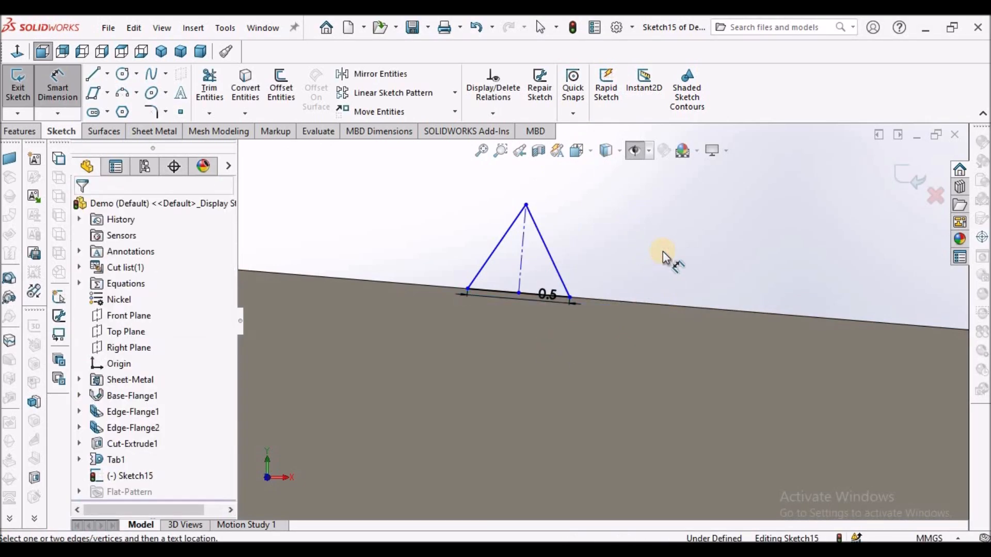
pyautogui.press('Escape')
pyautogui.scroll(2, 656, 257)
pyautogui.scroll(-3, 572, 269)
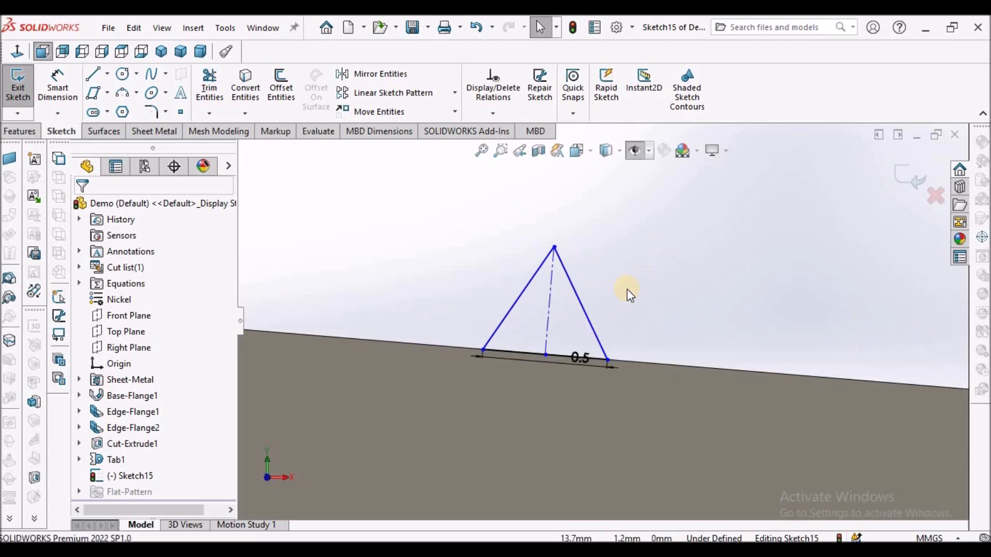
# - Shift the triangle slightly along the flange's sloped edge by its apex
pyautogui.click(589, 326)
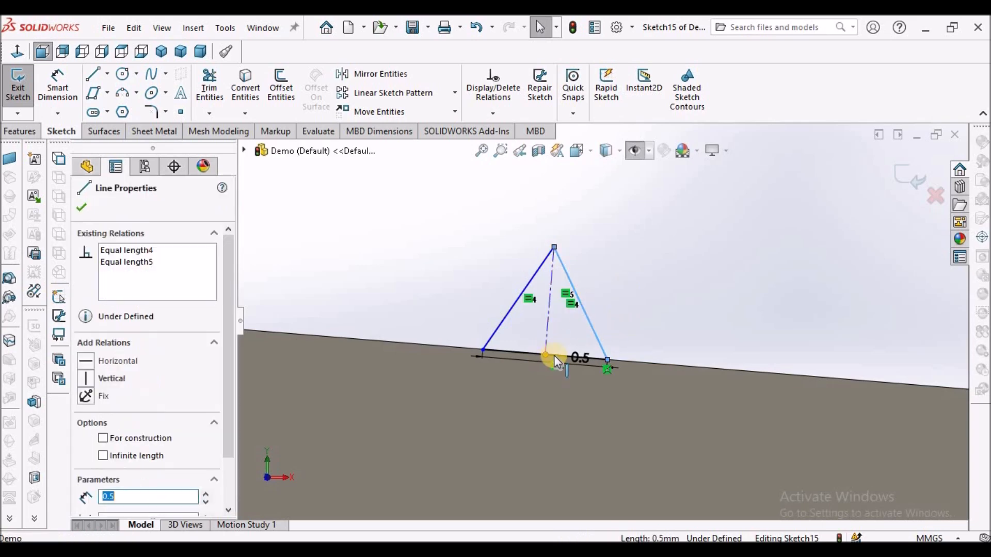
pyautogui.click(641, 284)
pyautogui.moveTo(554, 248)
pyautogui.mouseDown()
pyautogui.moveTo(585, 250)
pyautogui.moveTo(564, 249)
pyautogui.mouseUp()
# - Dimension the horizontal distance from the origin to the triangle's near base corner and set it to 12 mm
pyautogui.click(64, 85)
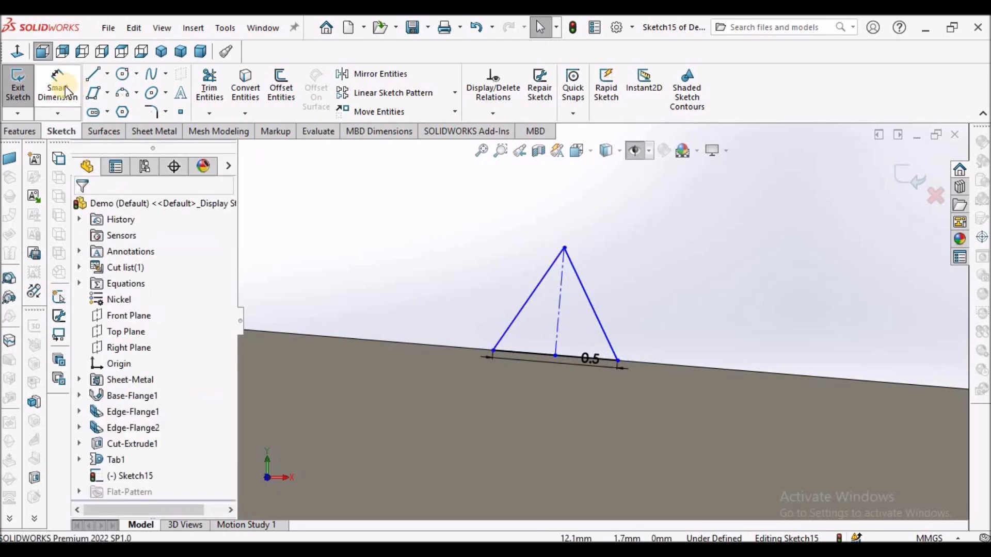
pyautogui.scroll(6, 552, 267)
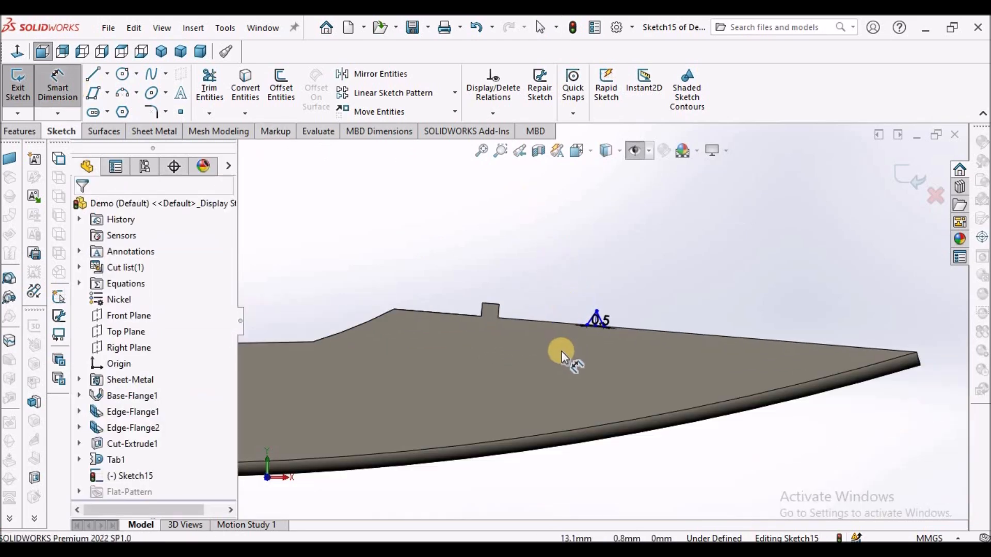
pyautogui.scroll(2, 561, 351)
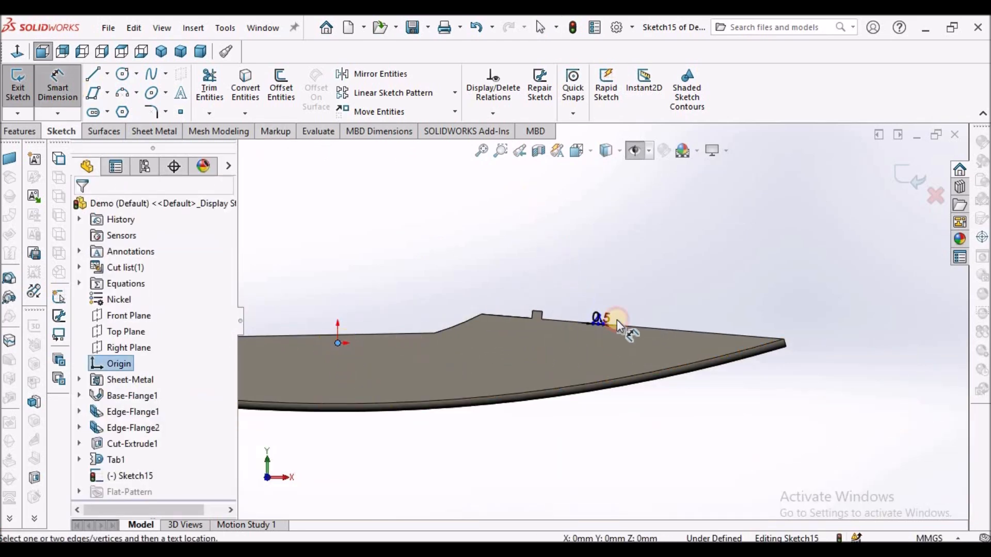
pyautogui.scroll(-6, 613, 319)
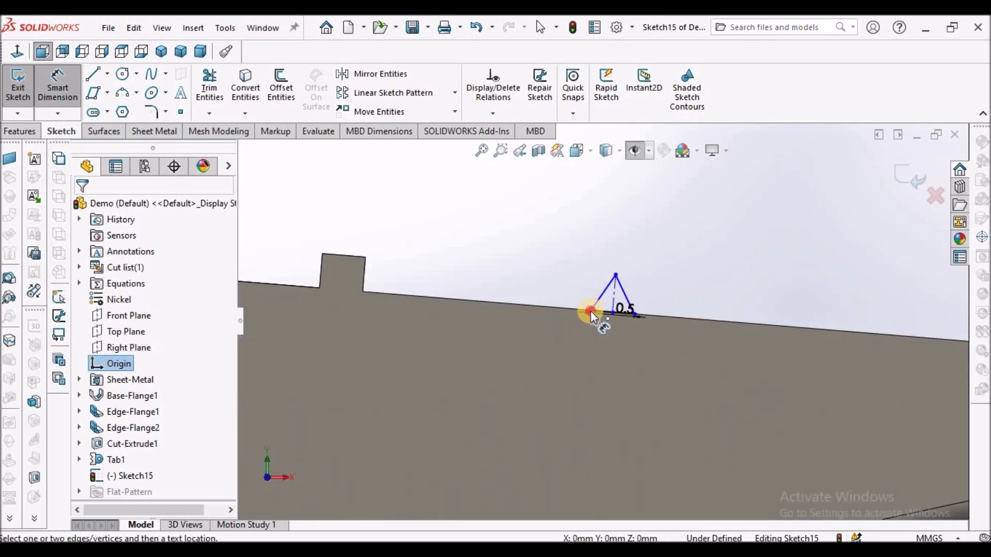
pyautogui.click(590, 311)
pyautogui.scroll(5, 493, 447)
pyautogui.click(496, 485)
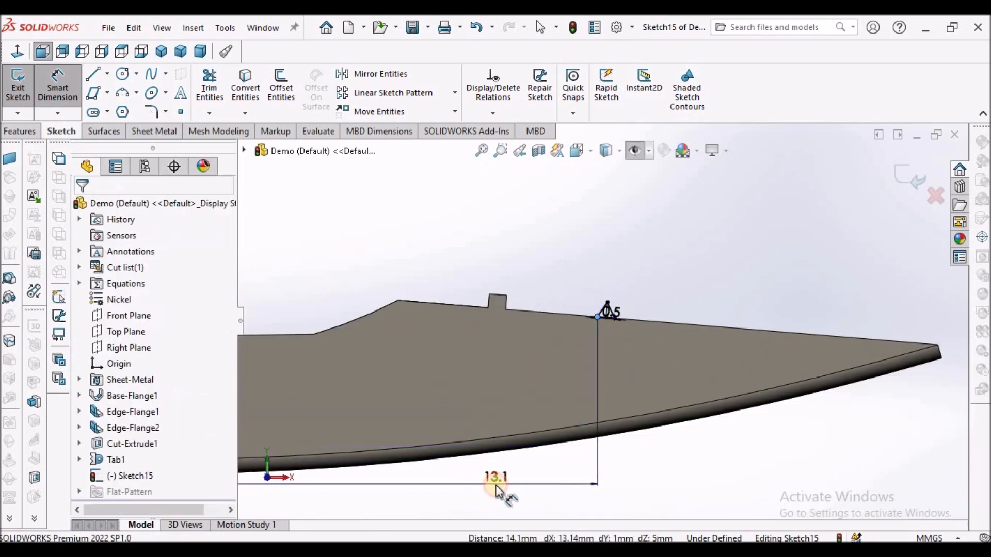
pyautogui.write('12')
pyautogui.press('Return')
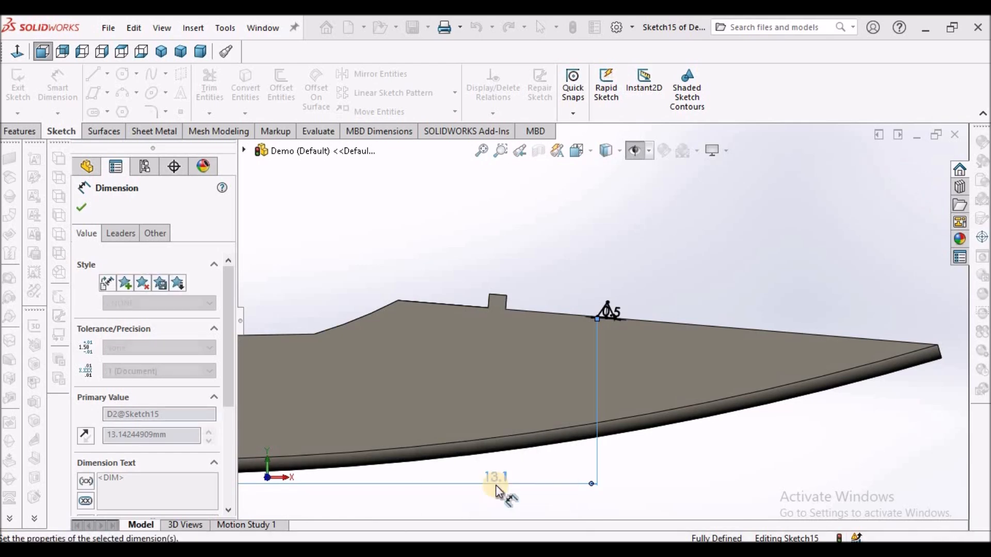
pyautogui.rightClick(619, 303)
pyautogui.click(651, 335)
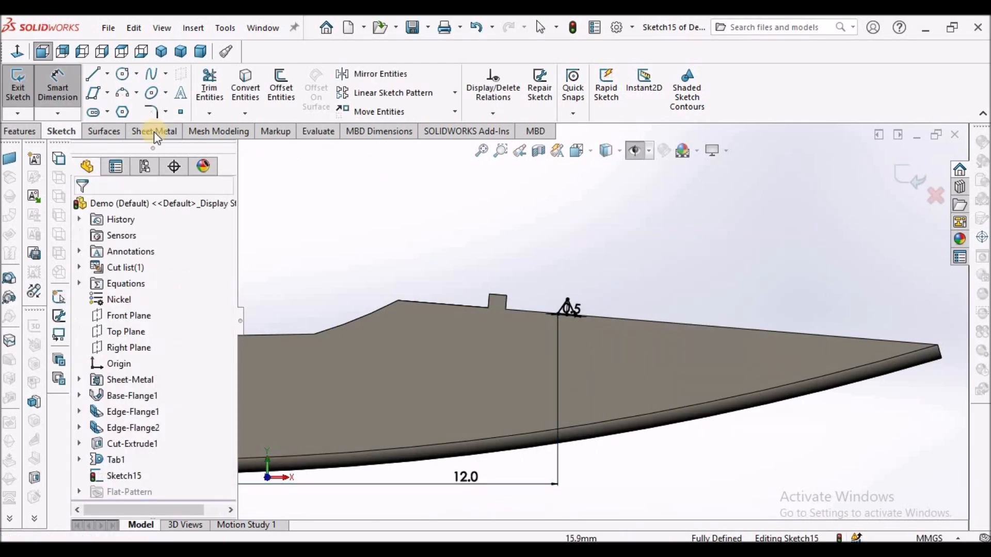
# - Create a sheet metal tab from the triangle sketch on the flange edge, with its result merged into the part
pyautogui.click(155, 132)
pyautogui.click(26, 84)
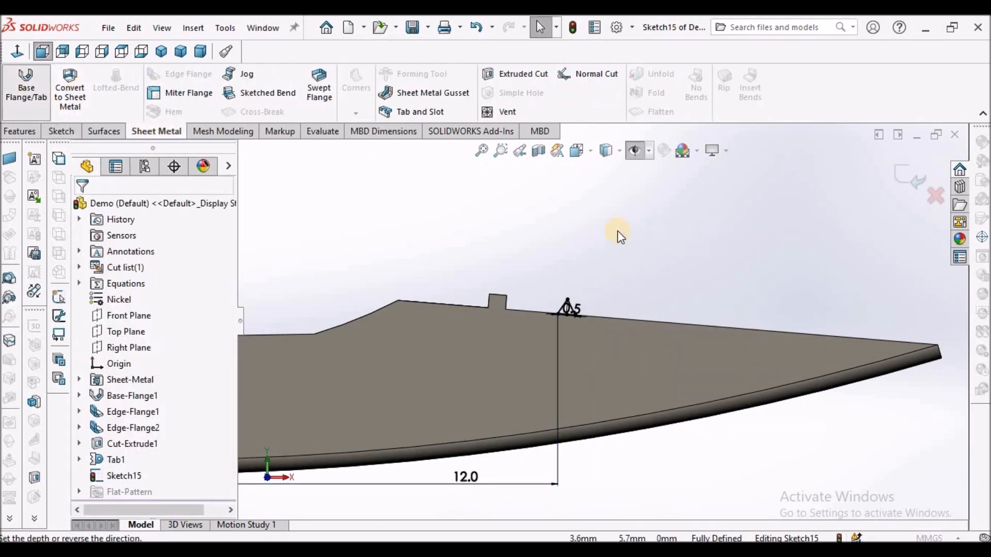
pyautogui.moveTo(618, 238); pyautogui.dragTo(597, 354, button='middle')
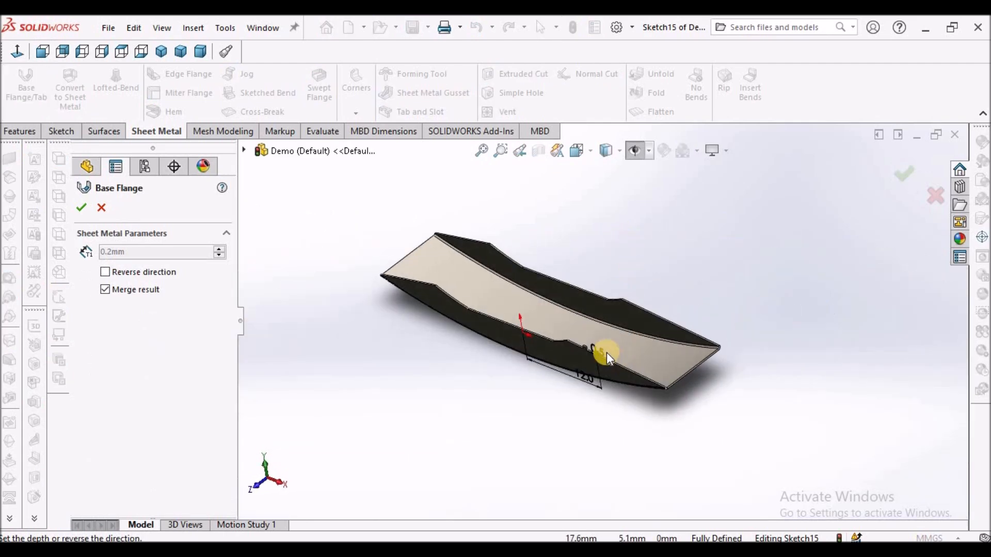
pyautogui.scroll(-8, 597, 345)
pyautogui.scroll(-3, 526, 365)
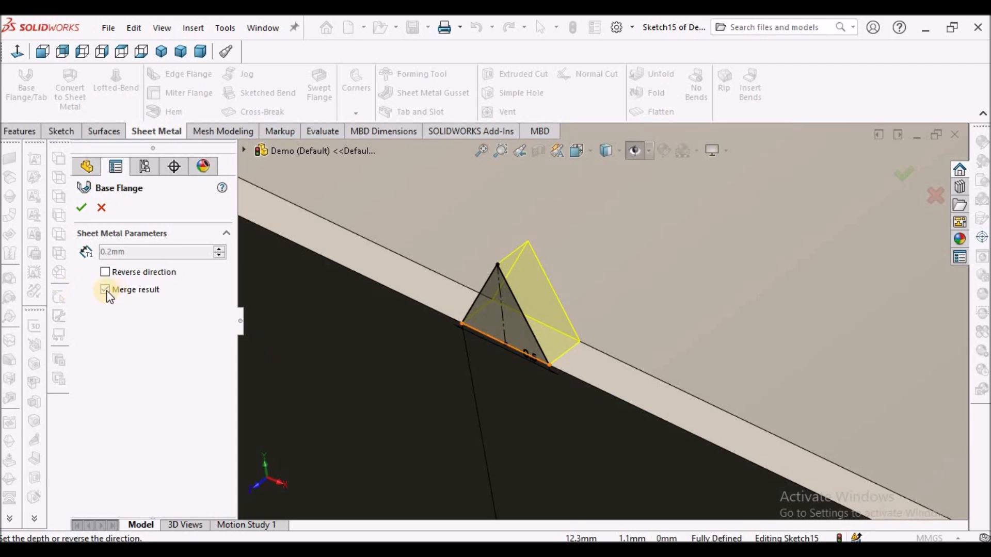
pyautogui.click(83, 204)
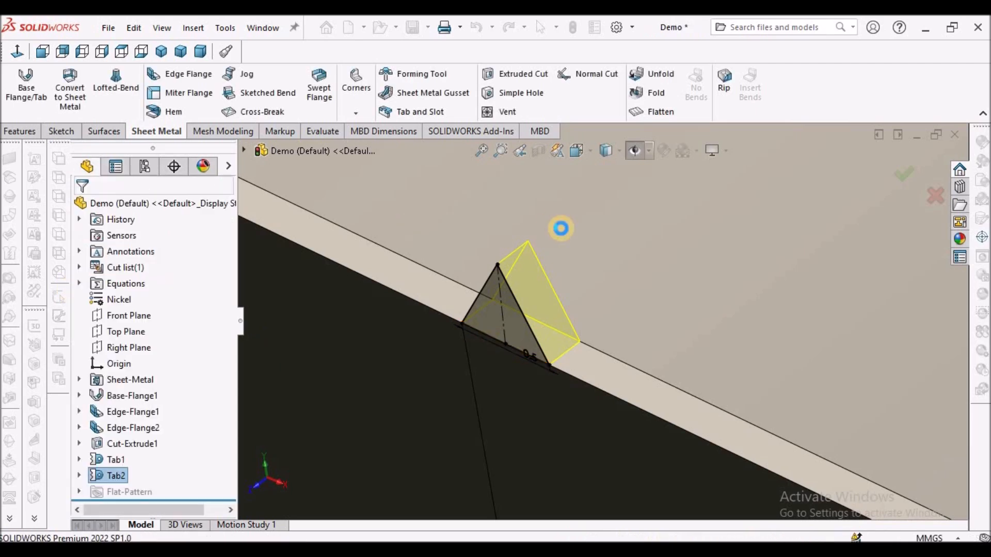
pyautogui.scroll(8, 555, 255)
pyautogui.scroll(5, 554, 272)
pyautogui.moveTo(621, 270)
pyautogui.mouseDown(button='middle')
pyautogui.moveTo(645, 227)
pyautogui.moveTo(597, 249)
pyautogui.moveTo(613, 277)
pyautogui.moveTo(621, 274)
pyautogui.mouseUp(button='middle')
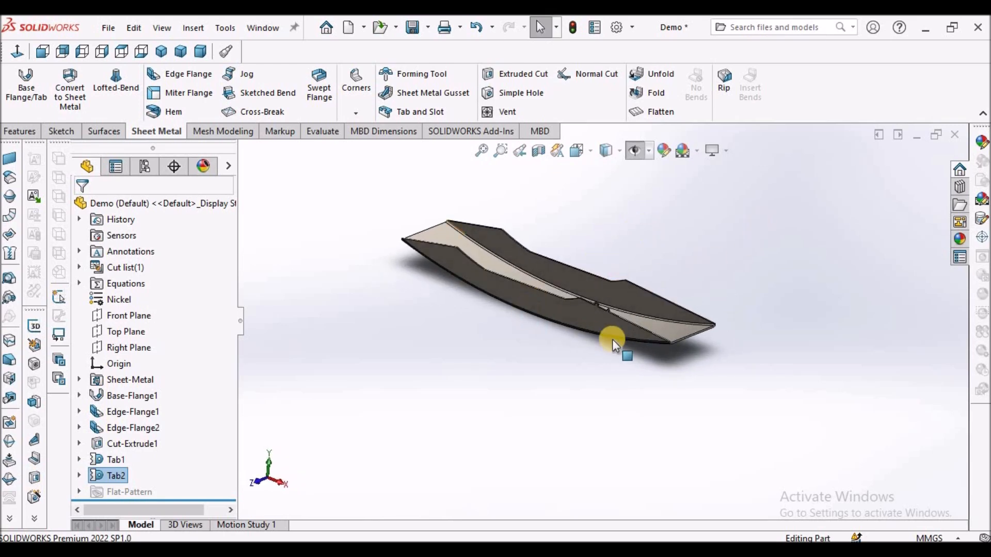
pyautogui.click(108, 475)
pyautogui.click(109, 465)
pyautogui.click(113, 487)
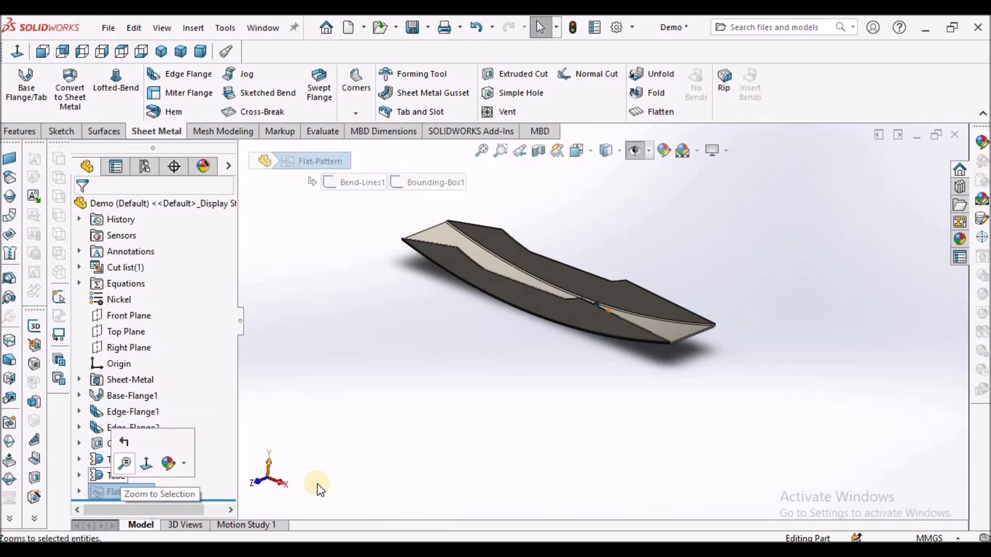
pyautogui.click(371, 394)
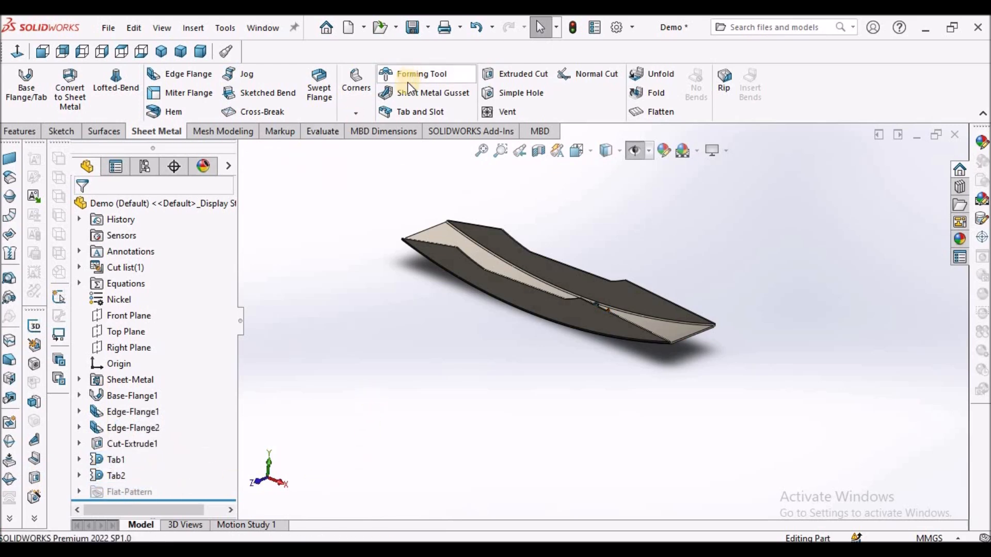
# - Mirror the rectangular tab and the triangular tooth, Tab1 and Tab2, about the Front Plane onto the opposite flange
pyautogui.click(20, 132)
pyautogui.click(433, 113)
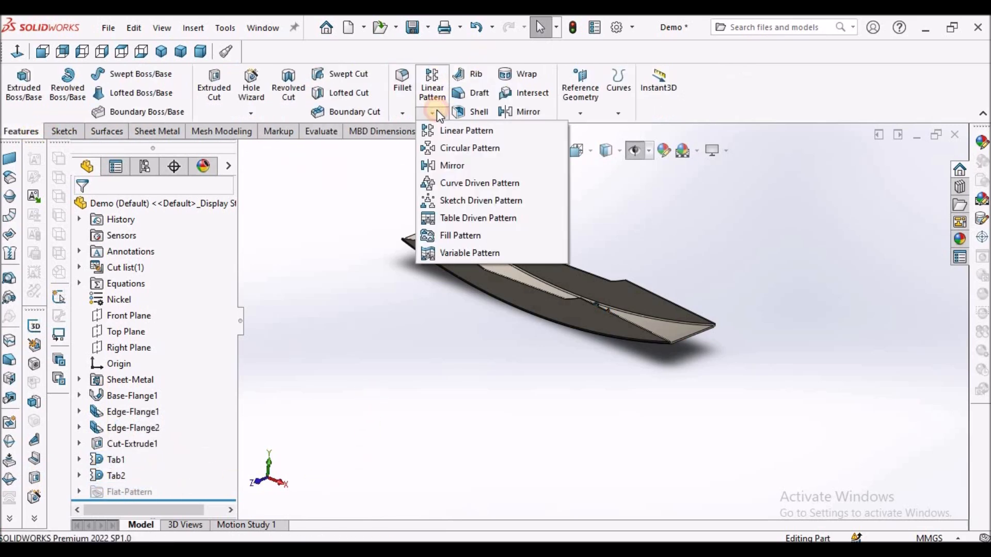
pyautogui.click(457, 165)
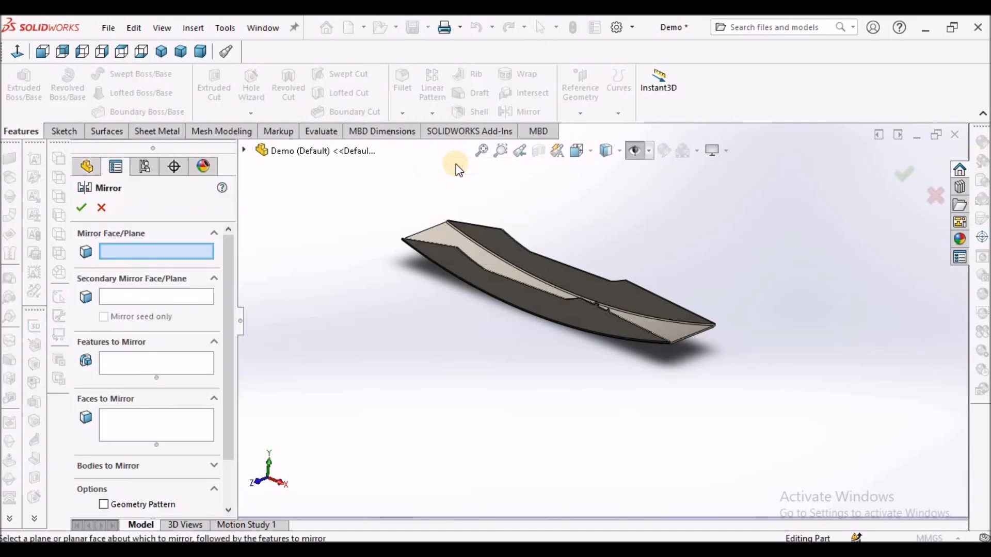
pyautogui.click(243, 150)
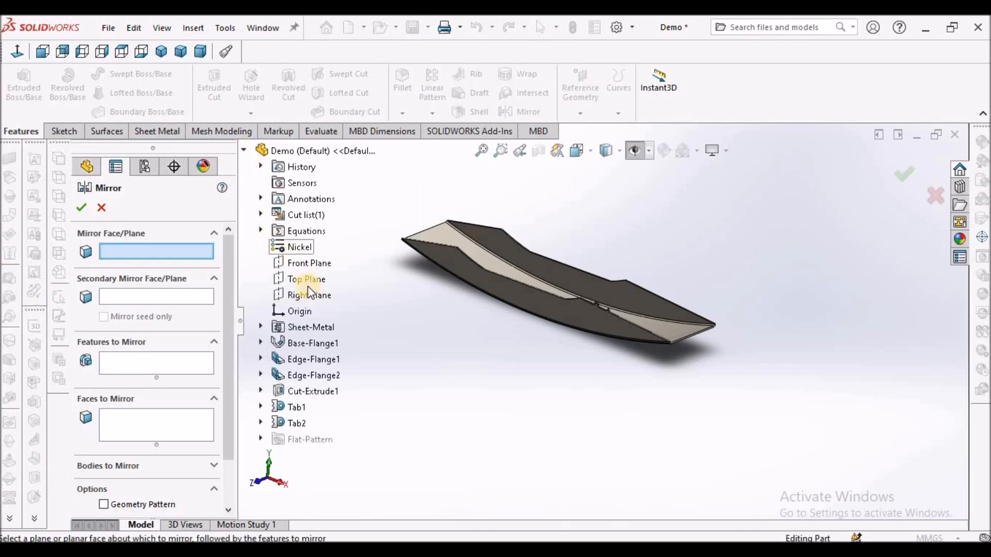
pyautogui.click(171, 250)
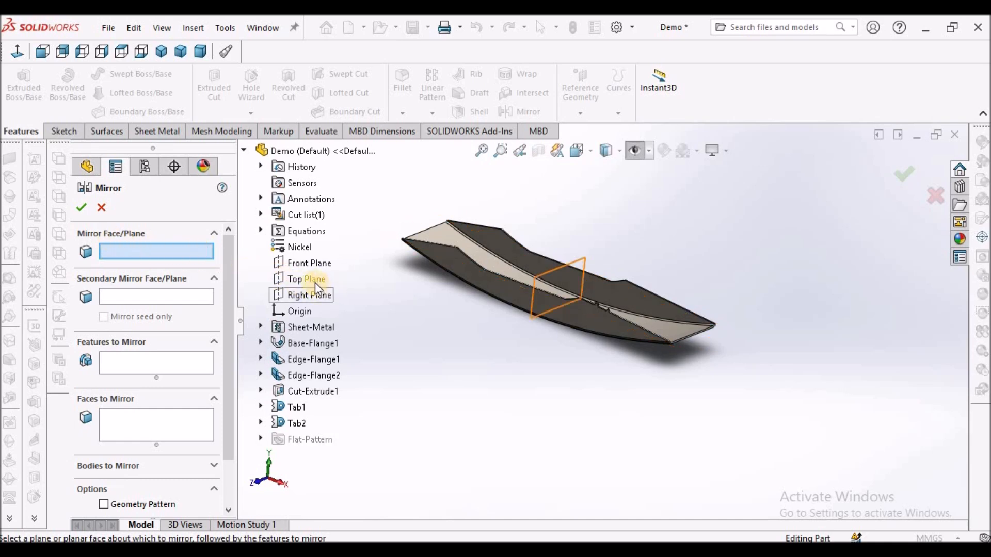
pyautogui.click(309, 266)
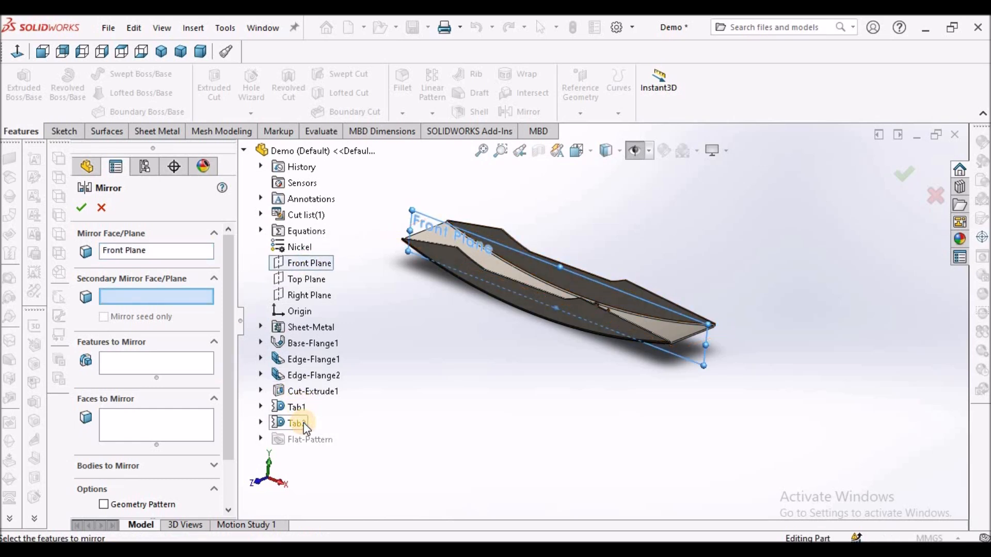
pyautogui.click(139, 357)
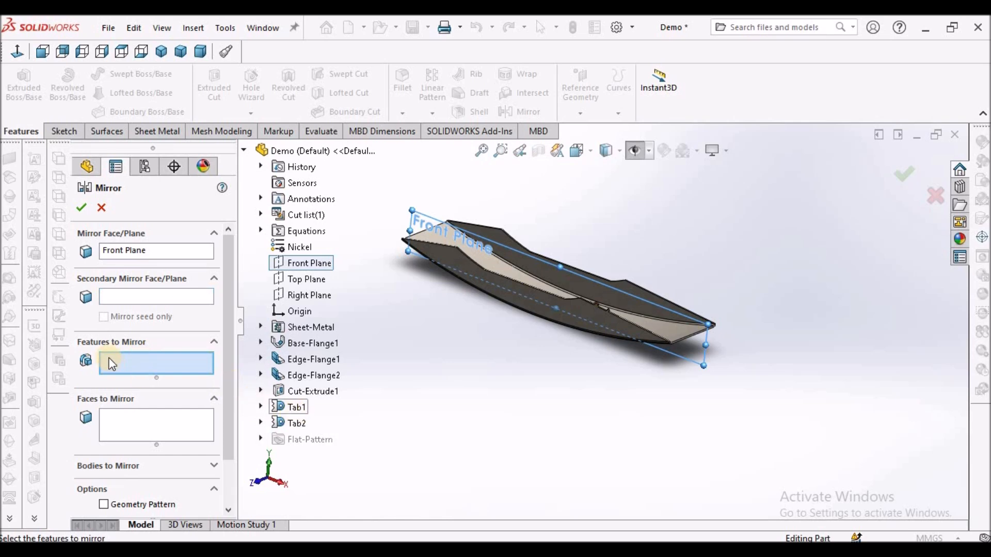
pyautogui.click(289, 408)
pyautogui.click(294, 422)
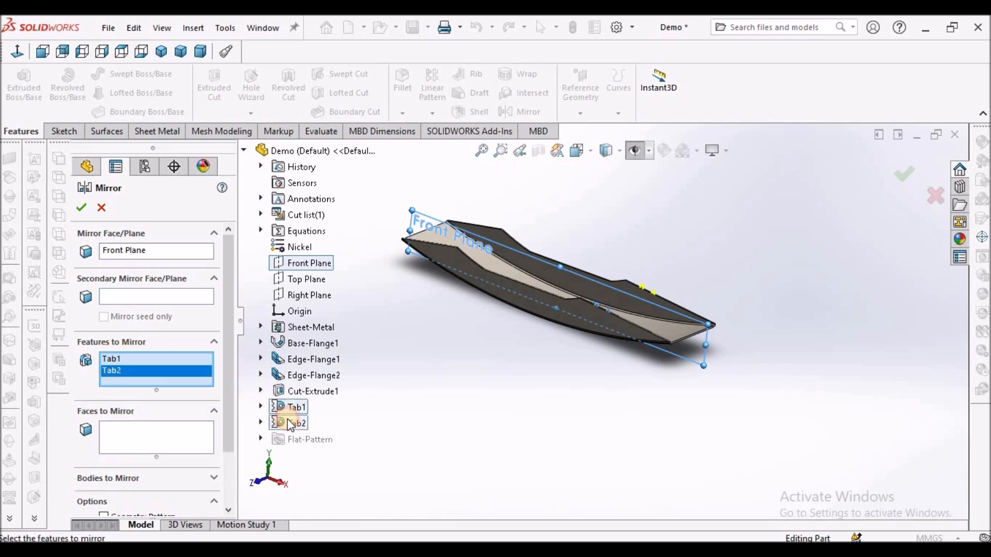
pyautogui.click(80, 208)
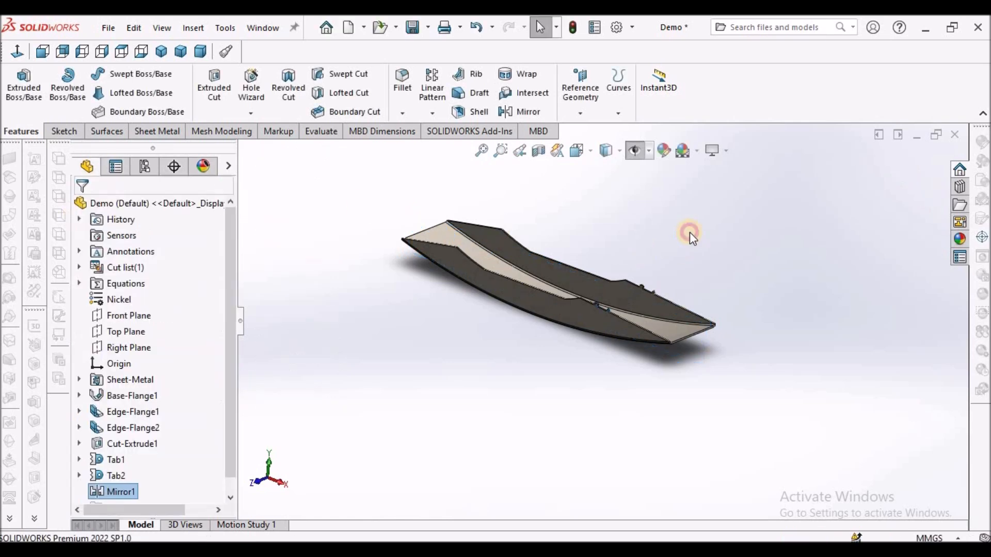
# - Flatten the sheet metal part to examine its flat pattern, and return it to the folded shape in isometric view
pyautogui.scroll(-5, 661, 305)
pyautogui.scroll(5, 638, 271)
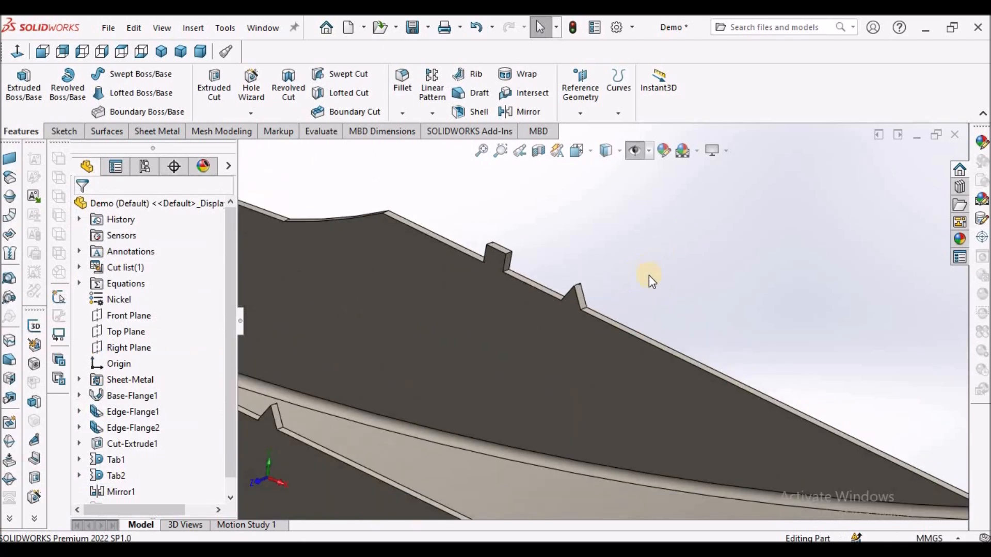
pyautogui.moveTo(651, 267); pyautogui.dragTo(654, 309, button='middle')
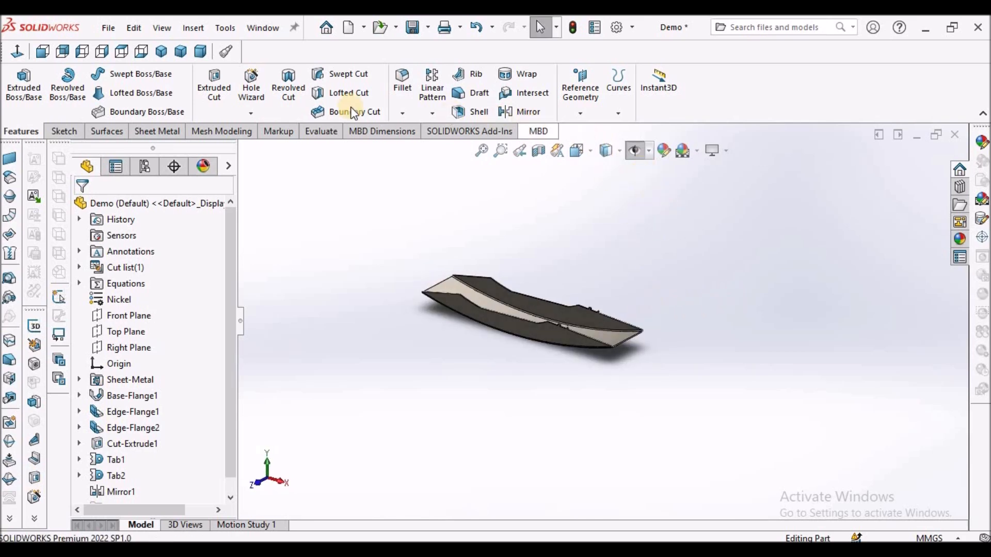
pyautogui.click(161, 130)
pyautogui.click(654, 111)
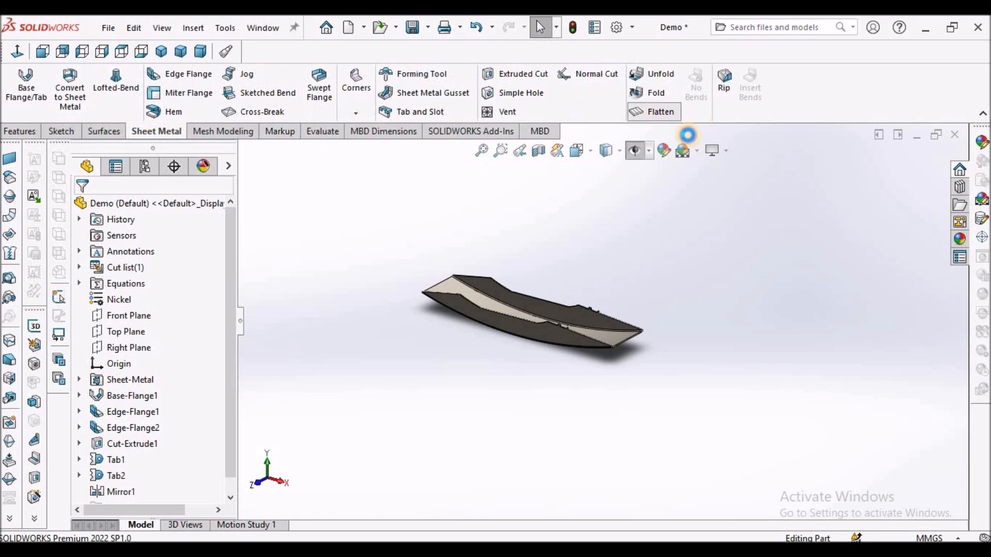
pyautogui.moveTo(666, 250)
pyautogui.mouseDown(button='middle')
pyautogui.moveTo(690, 420)
pyautogui.moveTo(673, 373)
pyautogui.moveTo(674, 272)
pyautogui.moveTo(695, 199)
pyautogui.moveTo(677, 268)
pyautogui.moveTo(674, 253)
pyautogui.mouseUp(button='middle')
pyautogui.click(659, 115)
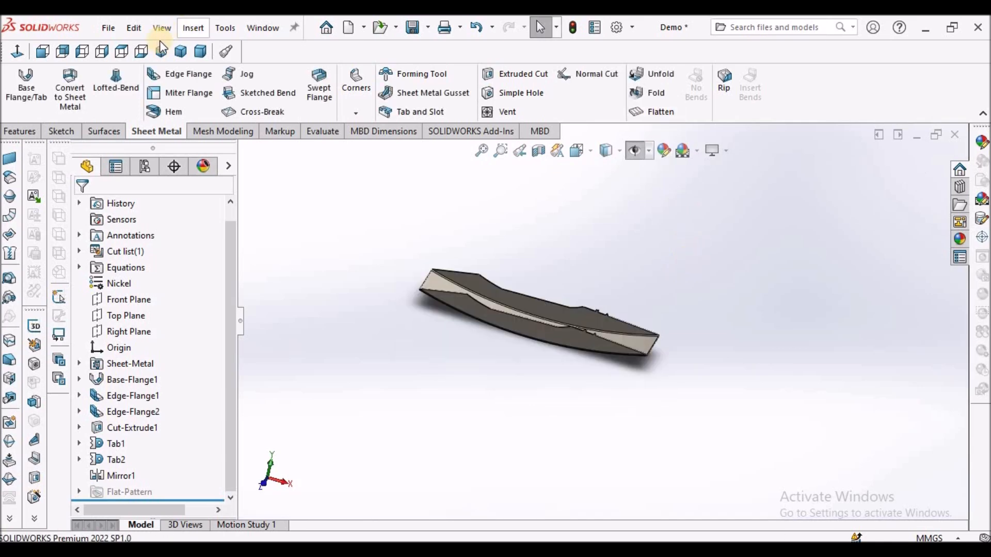
pyautogui.click(162, 51)
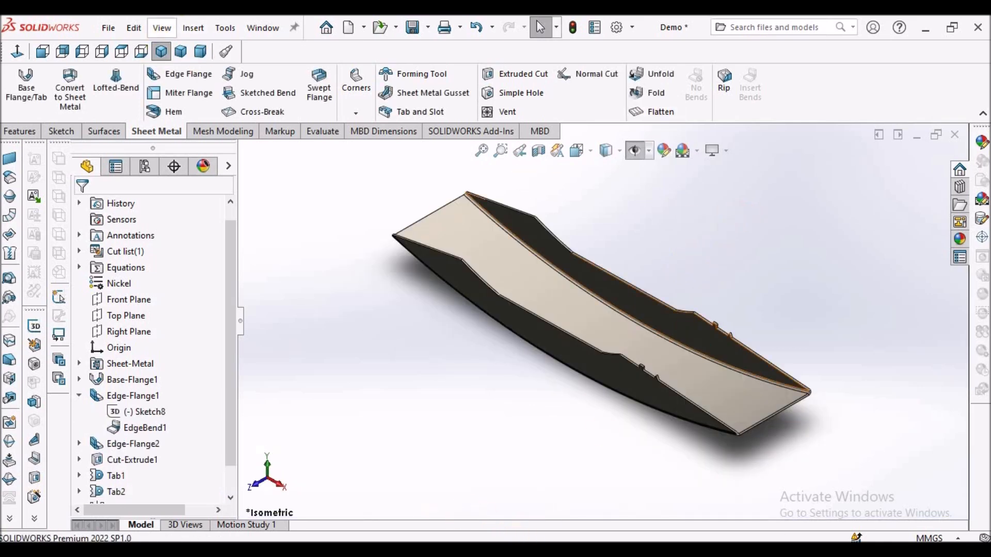